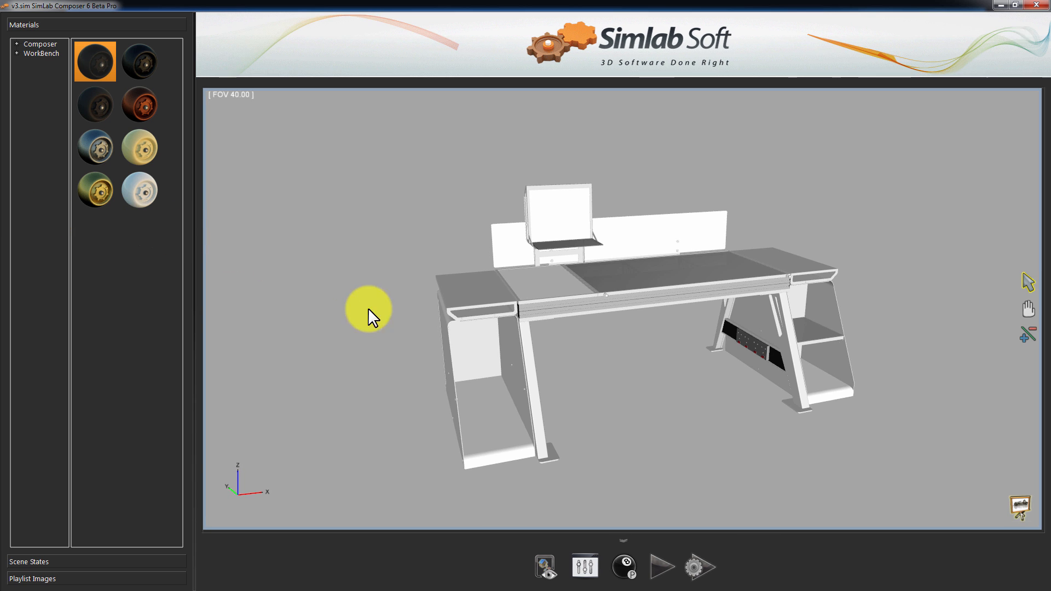
Orbit the desk model, show the full editing workspace, and return to the simplified presentation view.
left_click_drag(391, 333, 664, 386)
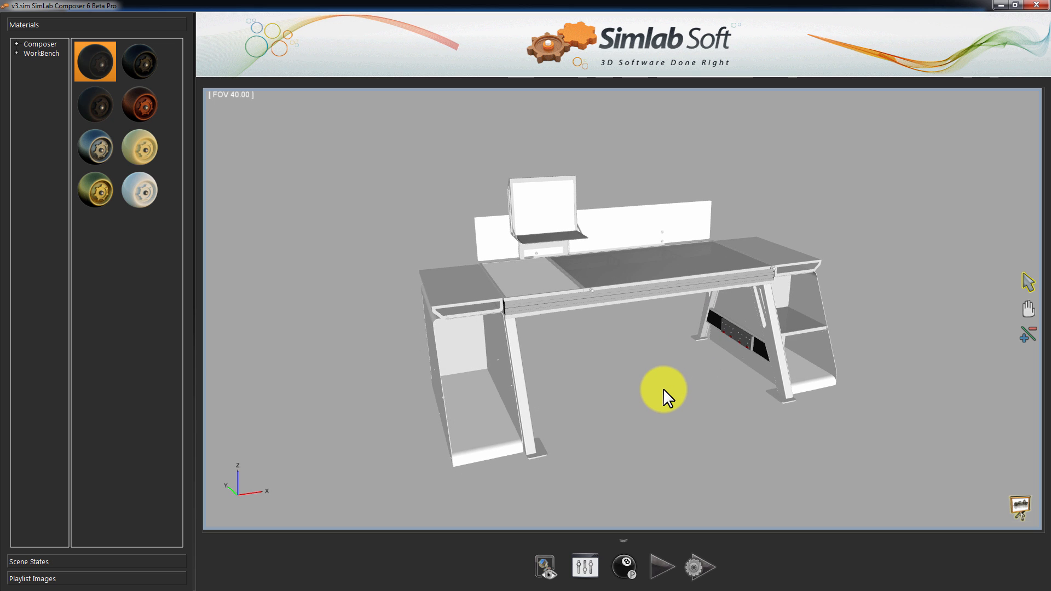
left_click(546, 559)
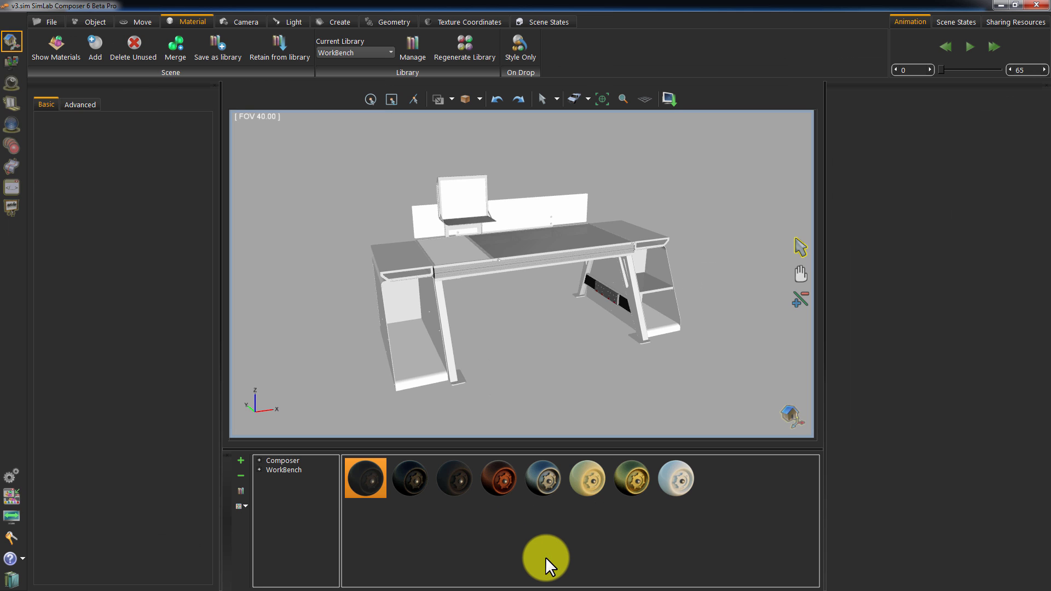
left_click(17, 211)
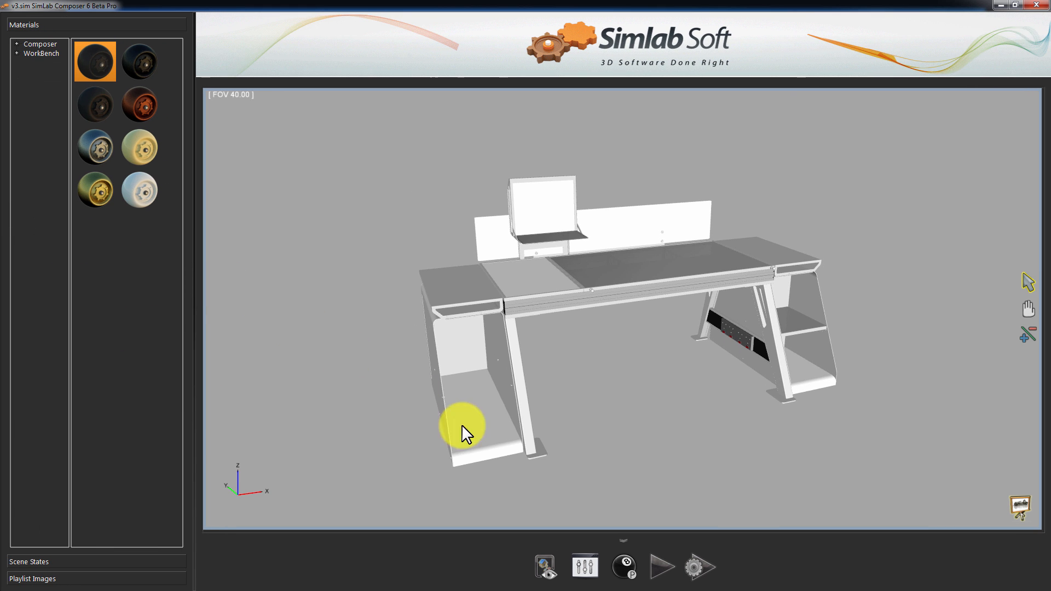
Set the header image to Banner.png from the Exbo_tutorial folder on the Desktop.
left_click(585, 567)
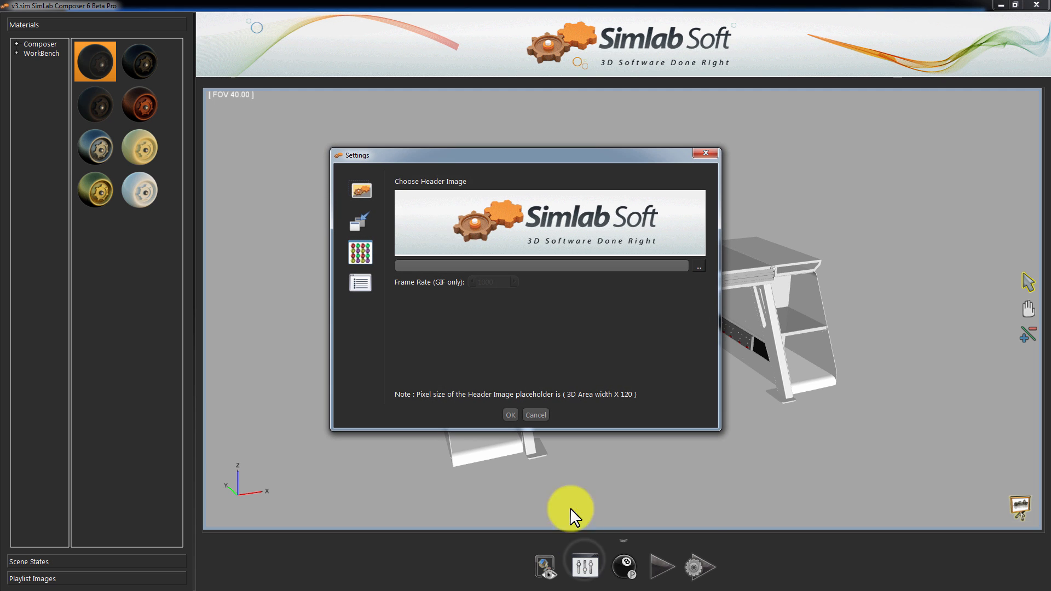
left_click_drag(433, 160, 418, 151)
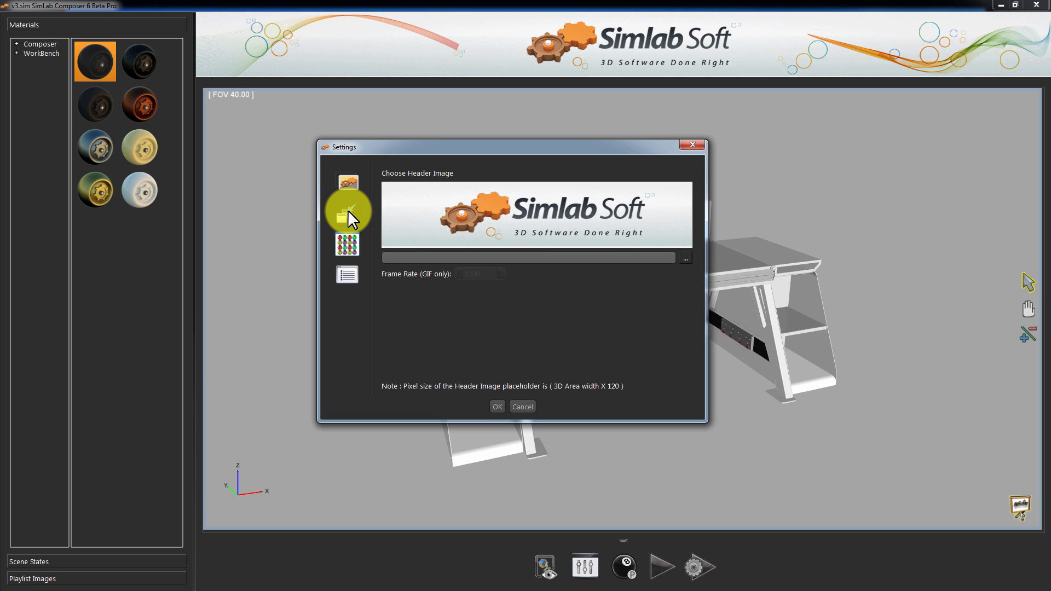
left_click(686, 257)
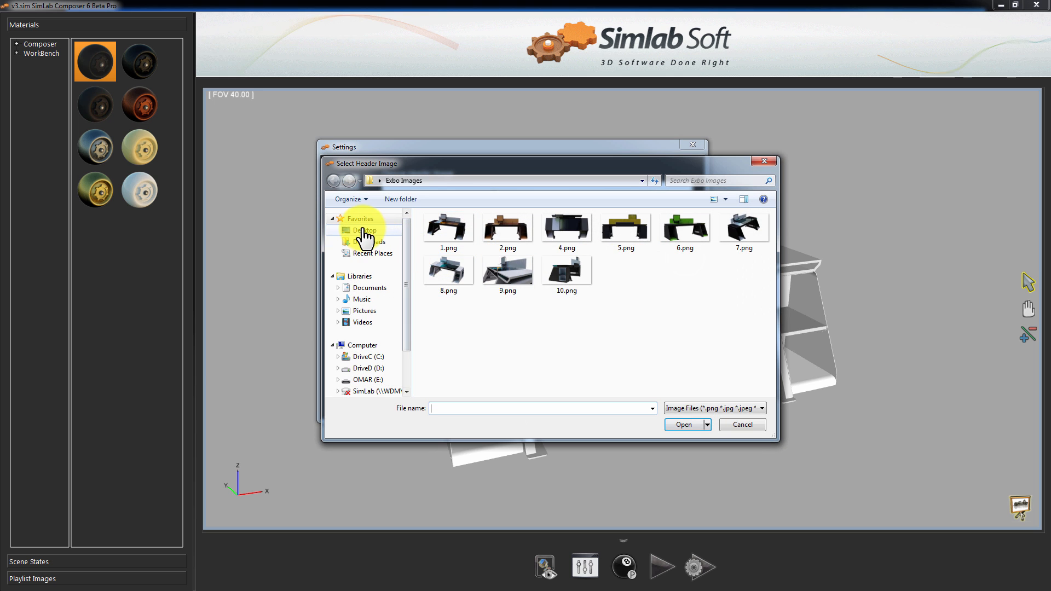
left_click(364, 230)
double_click(586, 257)
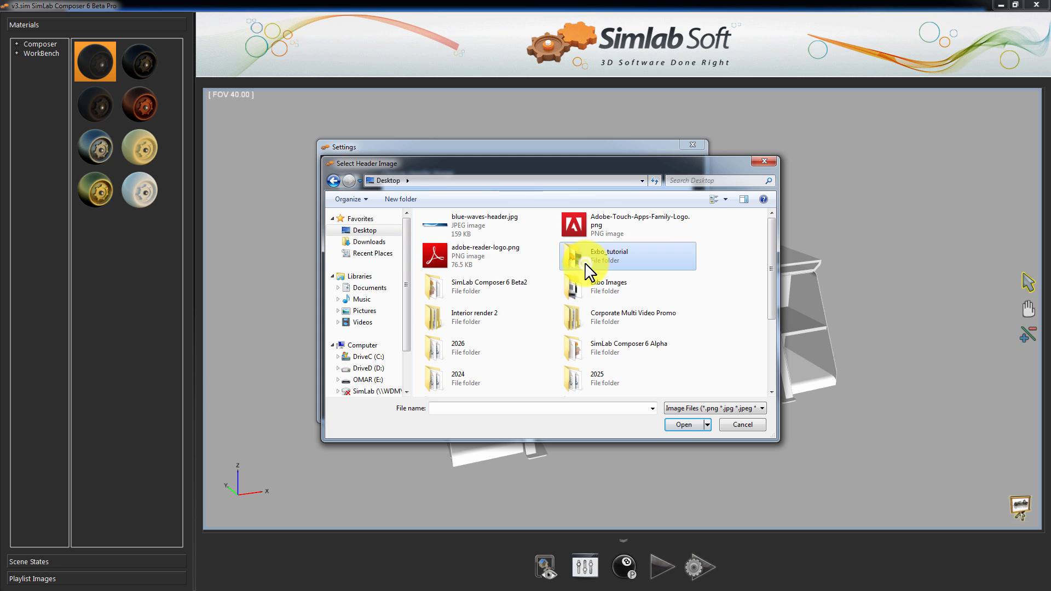
double_click(441, 263)
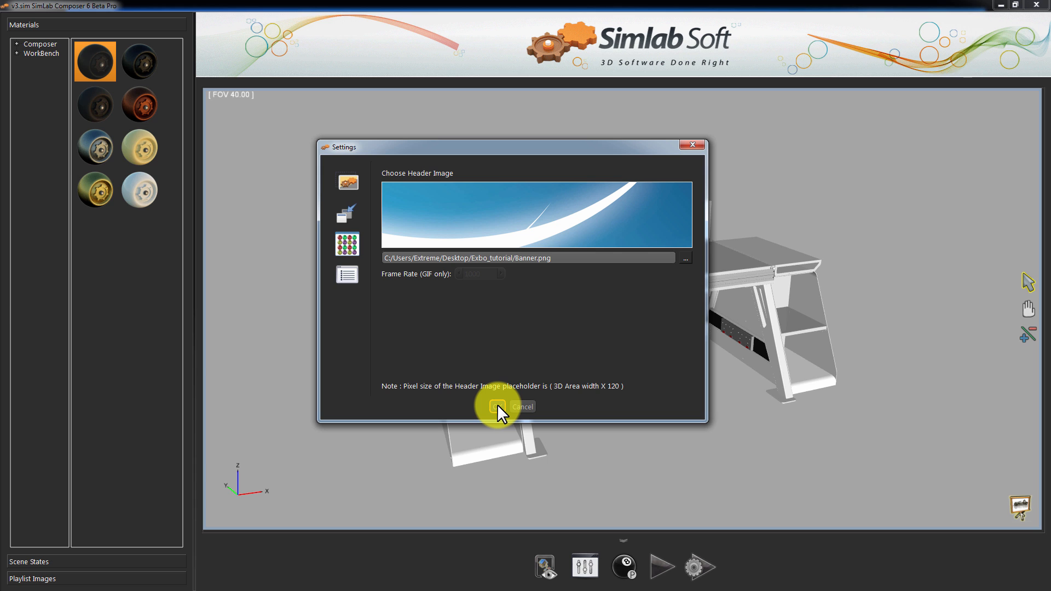
left_click(499, 406)
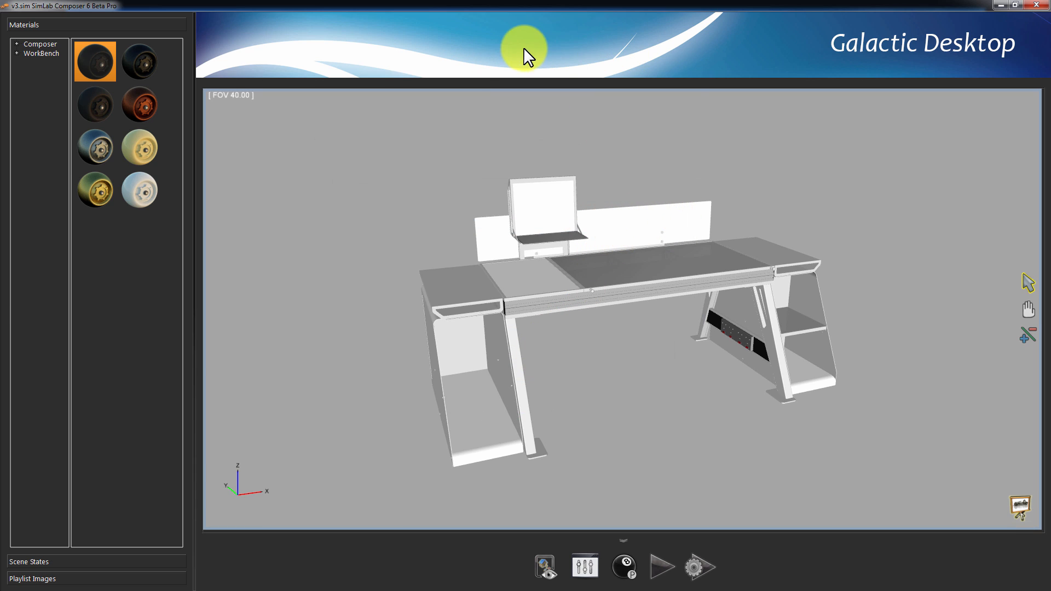
Set the viewer mode to Fixed with a width of 1000 and a height of 1000.
left_click(586, 565)
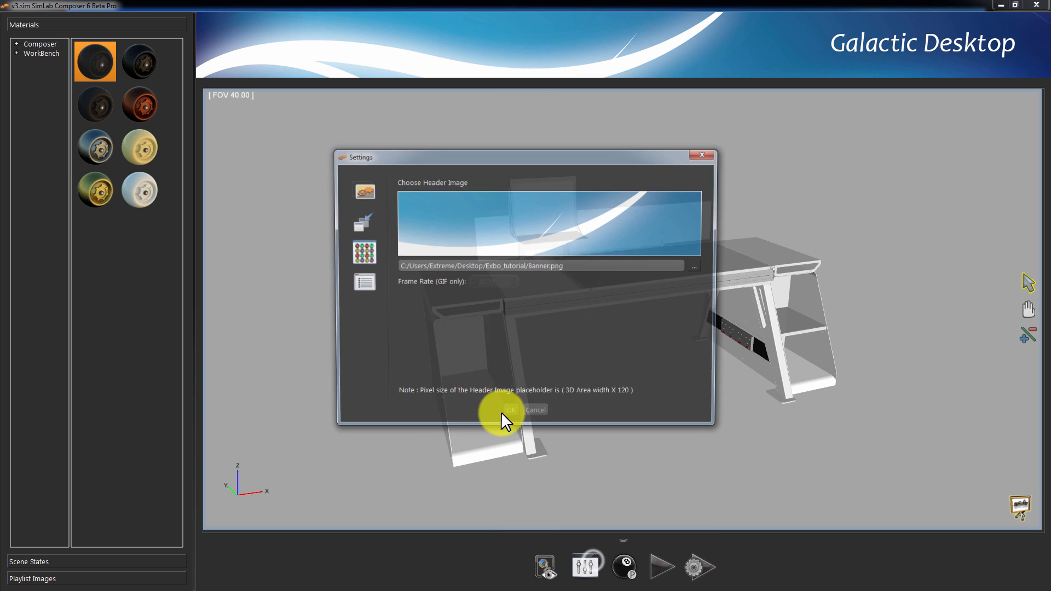
left_click(367, 222)
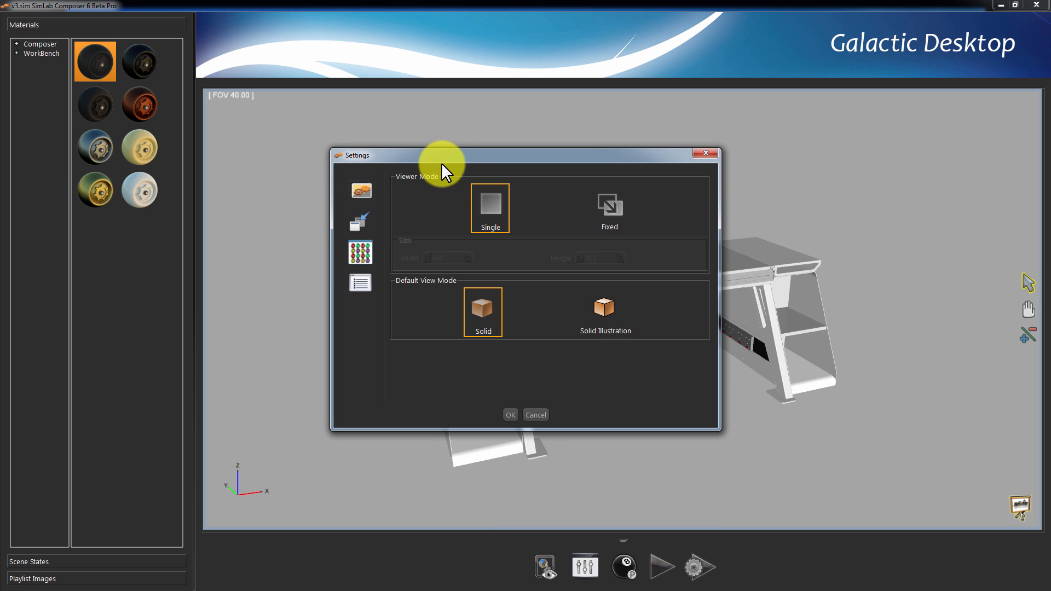
left_click(600, 212)
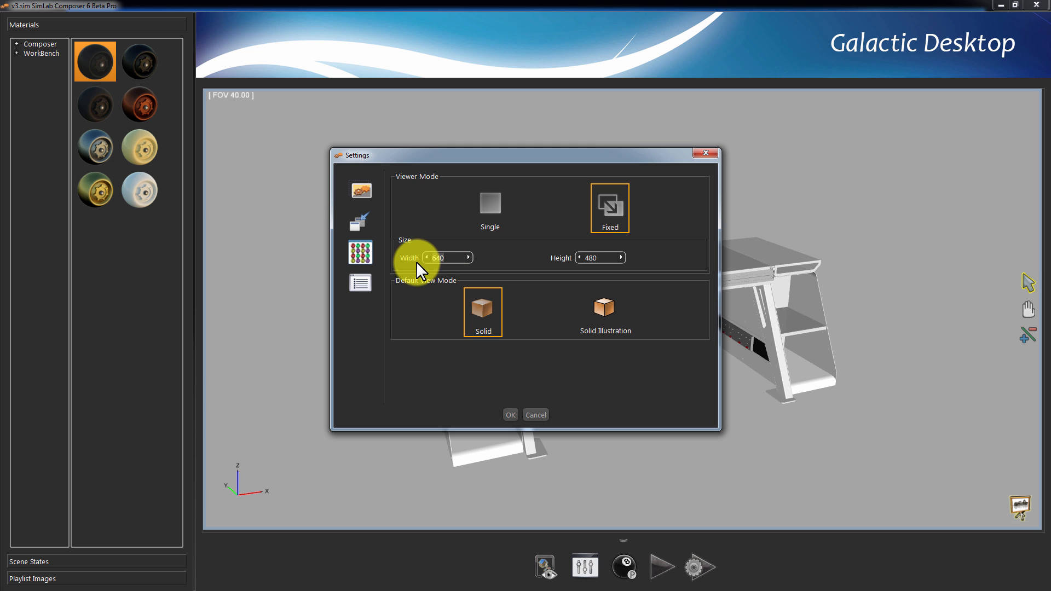
type("1000")
left_click(574, 259)
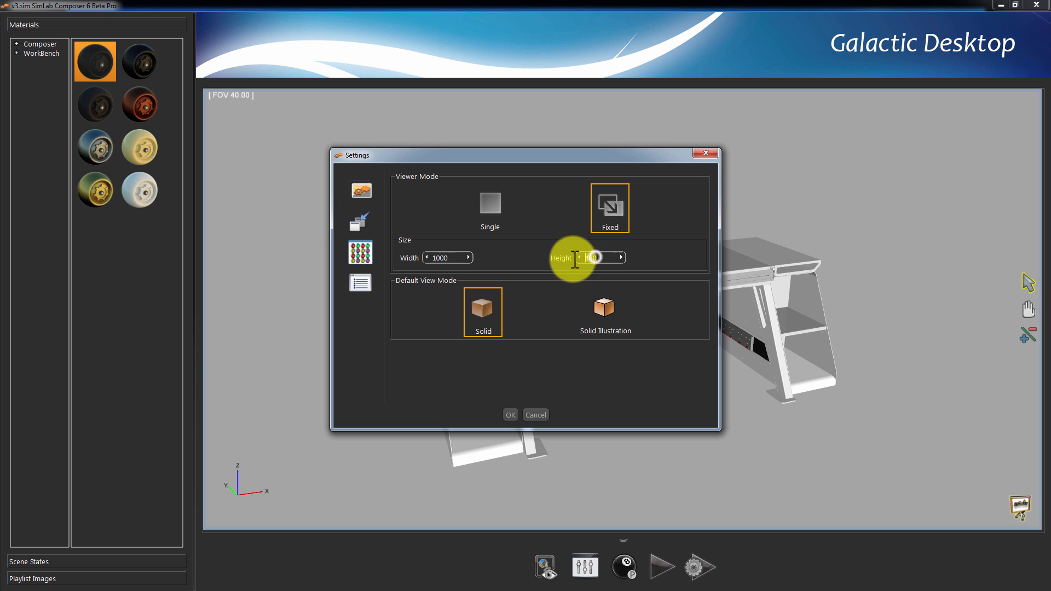
type("1000")
left_click(510, 414)
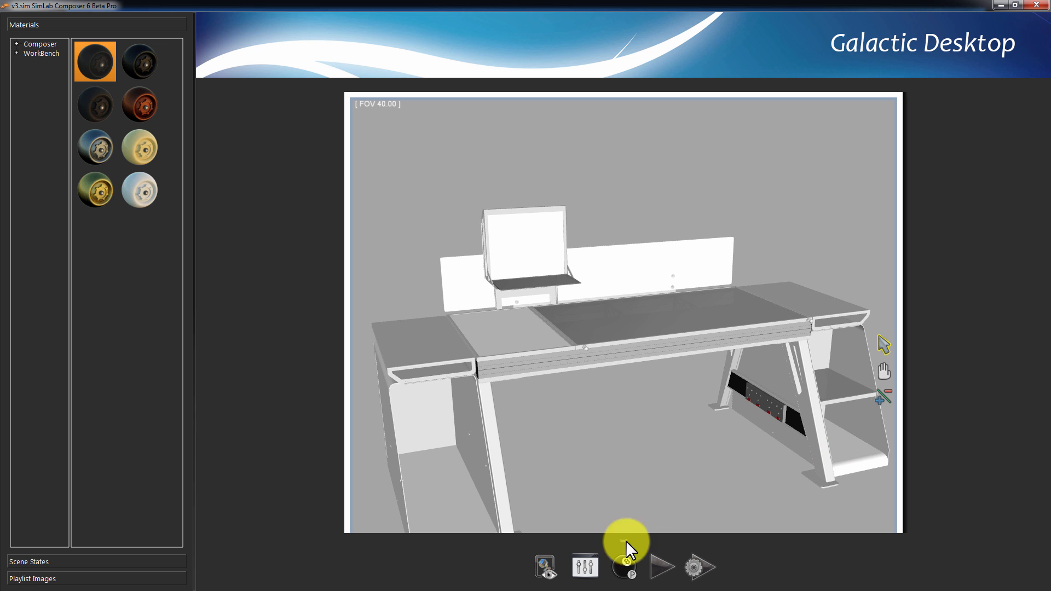
Set the viewer mode to Single with Solid Illustration as the default view mode, and check the desk's look.
left_click(585, 566)
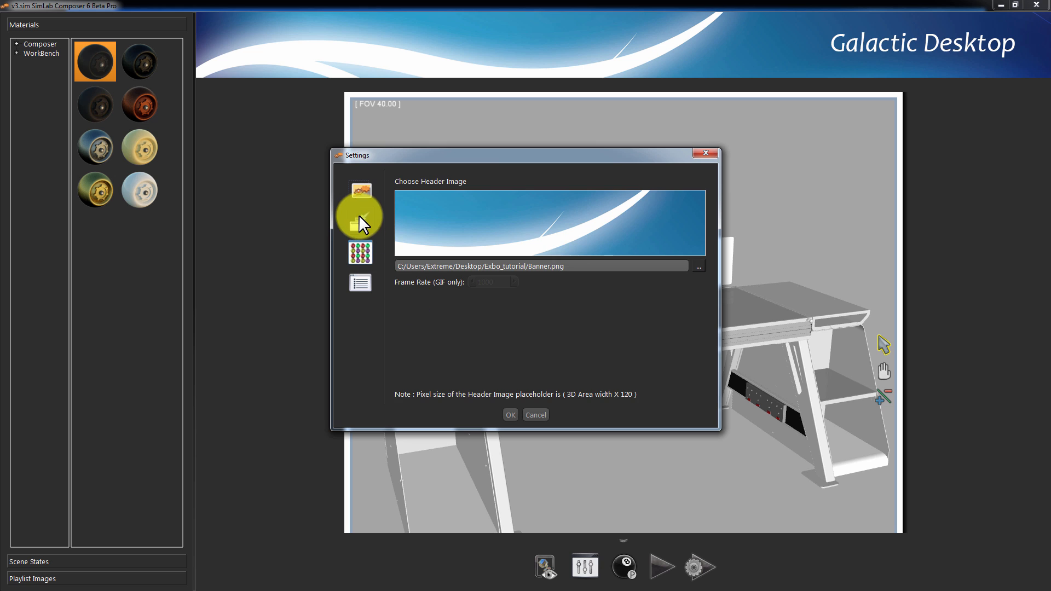
left_click(360, 215)
left_click(489, 208)
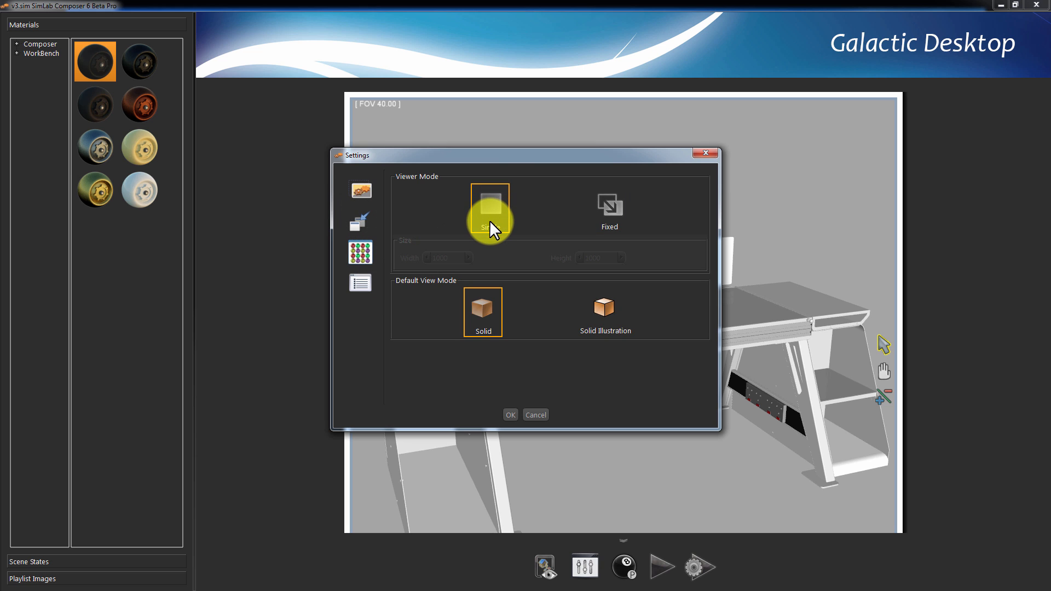
left_click(607, 316)
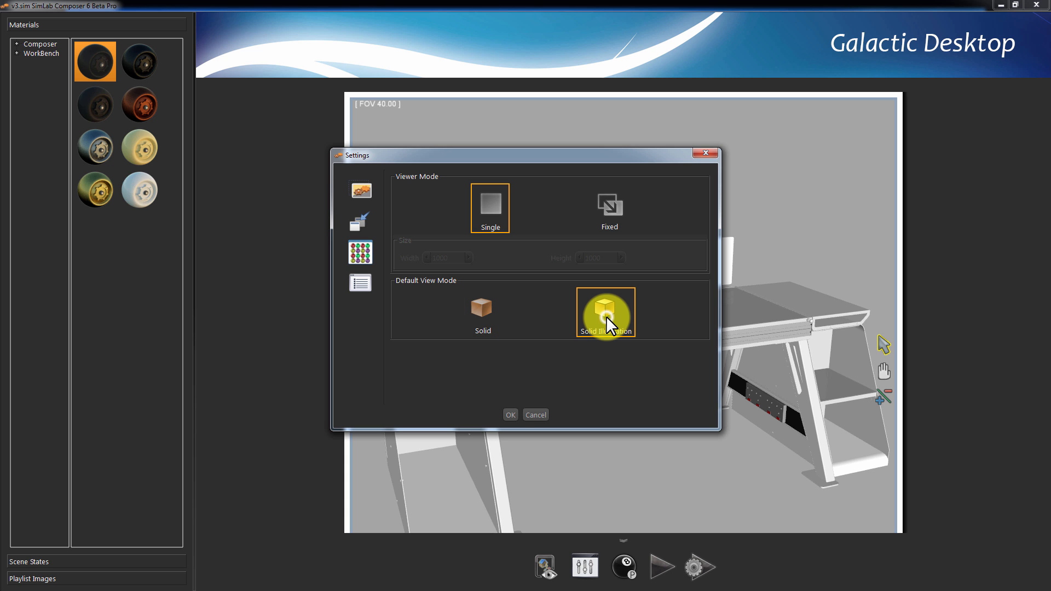
left_click(506, 412)
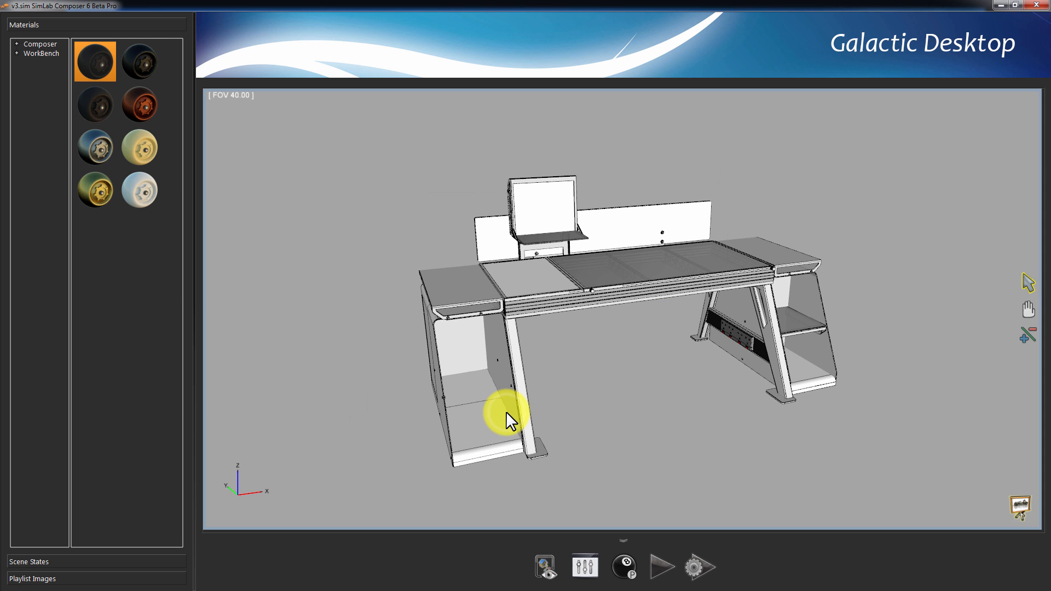
left_click_drag(608, 422, 602, 397)
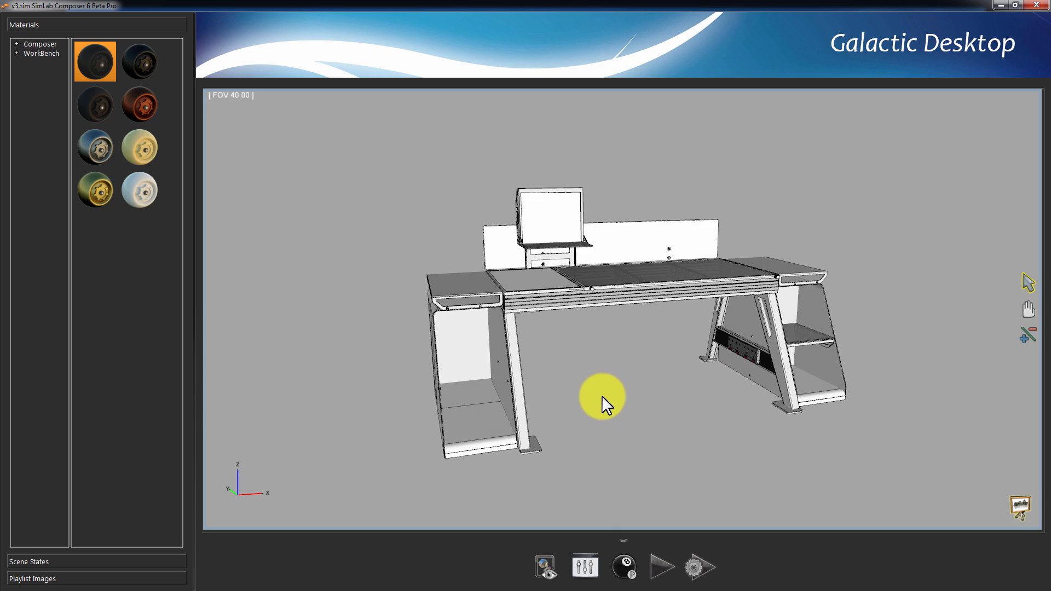
Set the default view mode to Solid in the viewer settings.
left_click(585, 567)
left_click(361, 226)
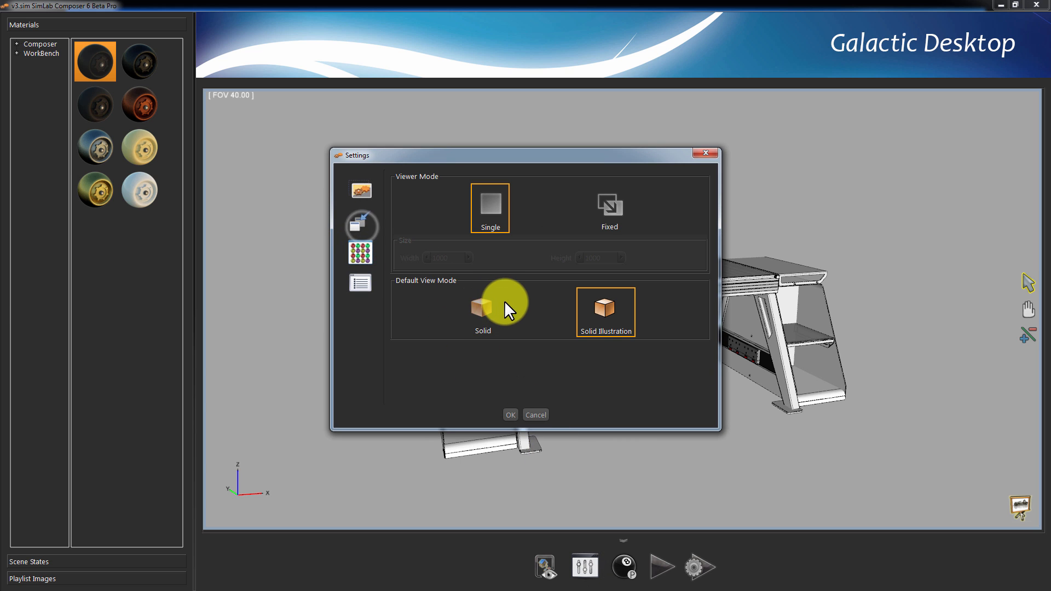
left_click(484, 292)
Set the material thumbnail size to Small and apply the settings.
left_click(370, 241)
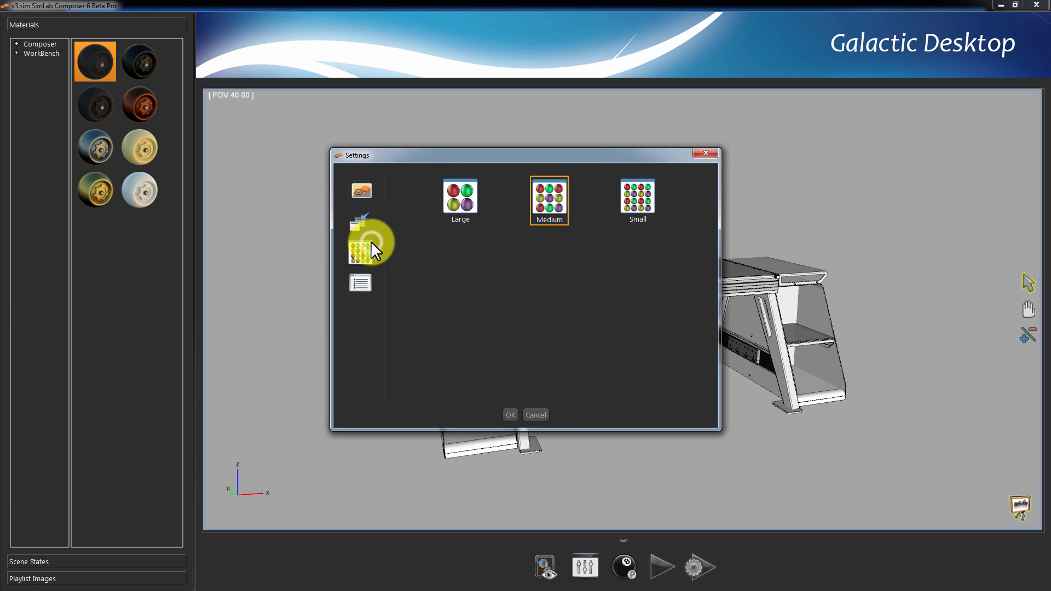
left_click(458, 214)
left_click(553, 207)
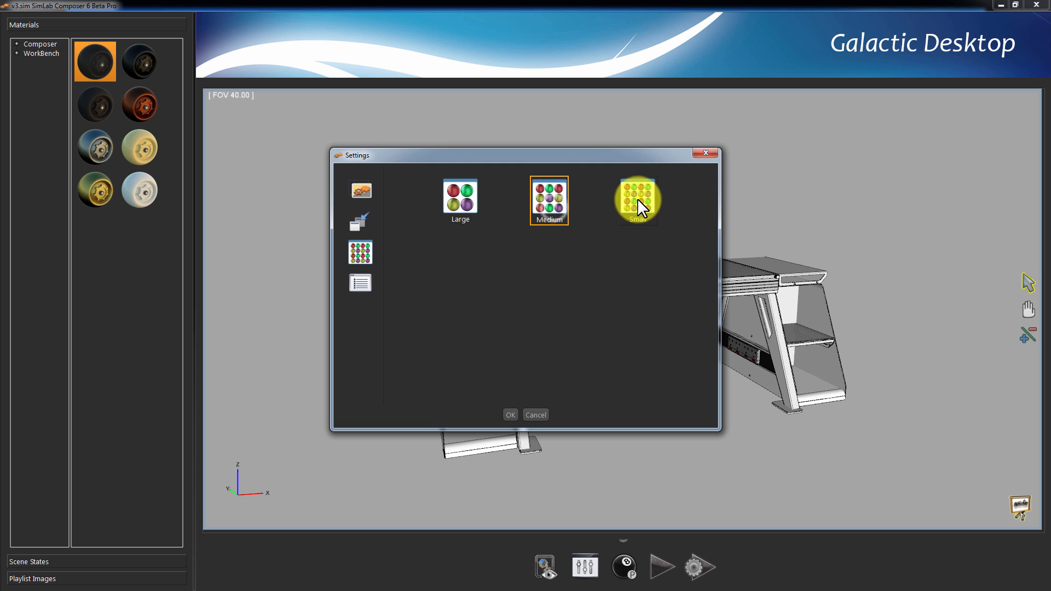
left_click(637, 199)
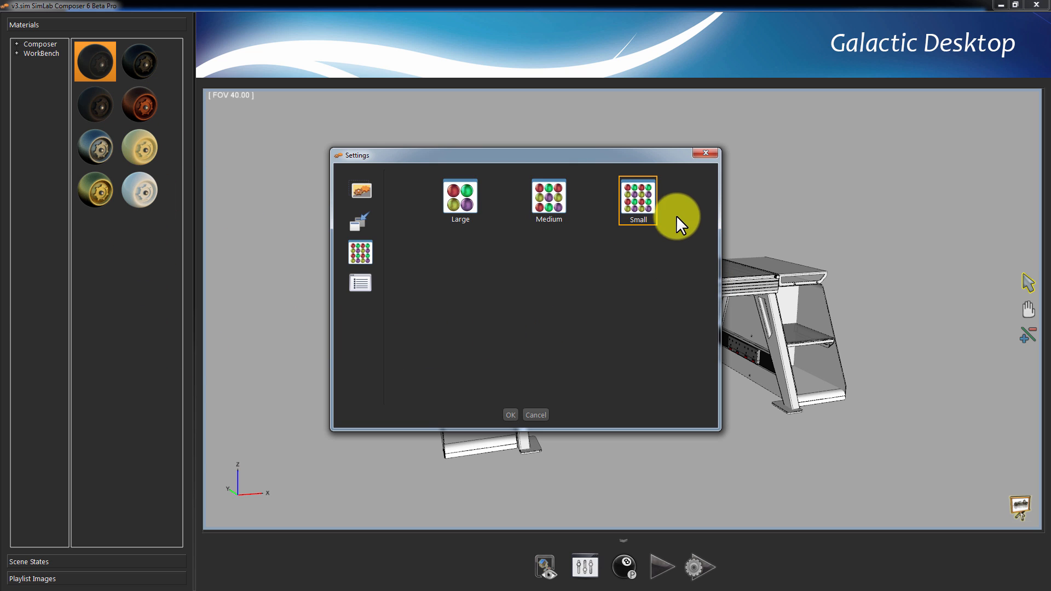
left_click(510, 415)
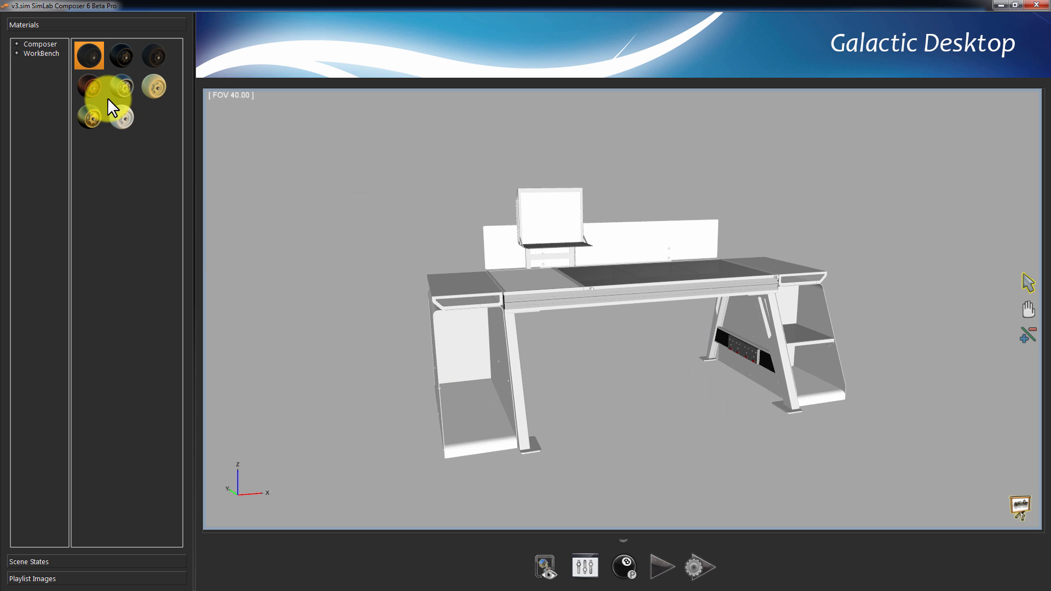
Set the material thumbnail size to Large and apply the change.
left_click(572, 563)
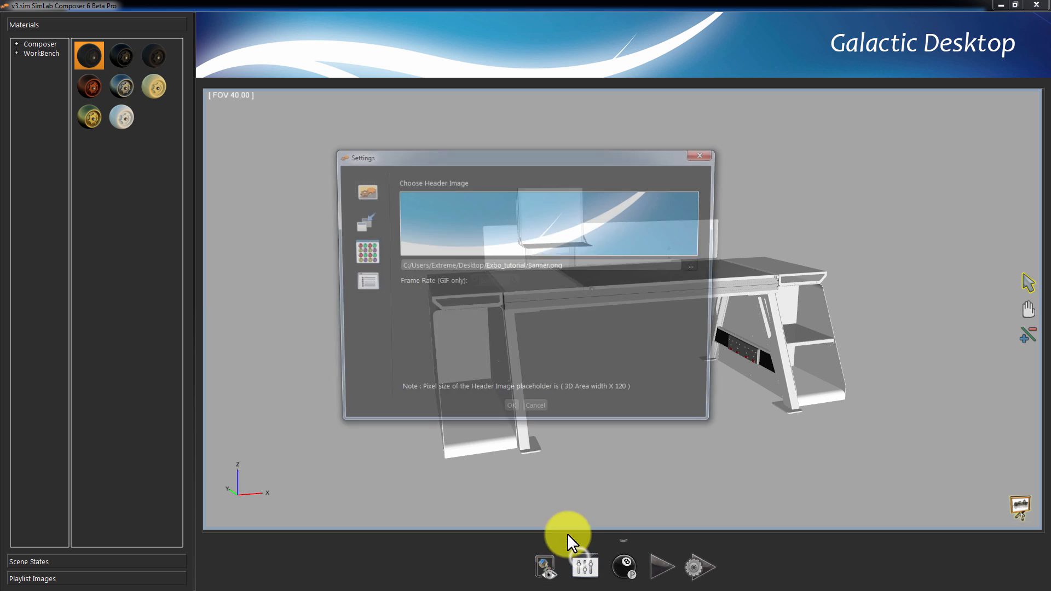
left_click(355, 253)
left_click(463, 205)
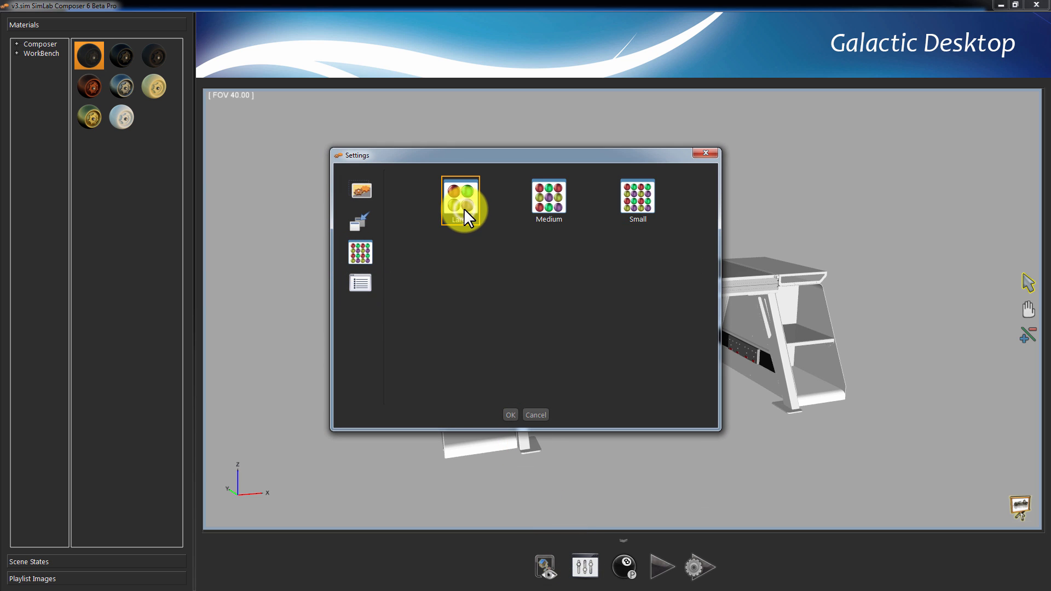
left_click(510, 415)
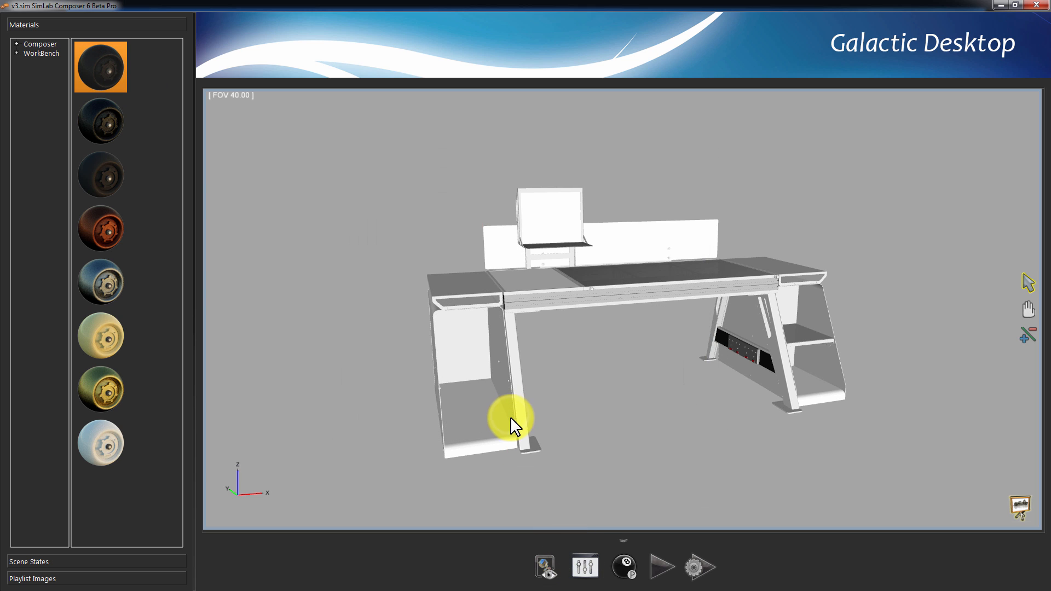
Set the material thumbnail size to Medium, and review which libraries are enabled before applying the settings.
left_click(585, 567)
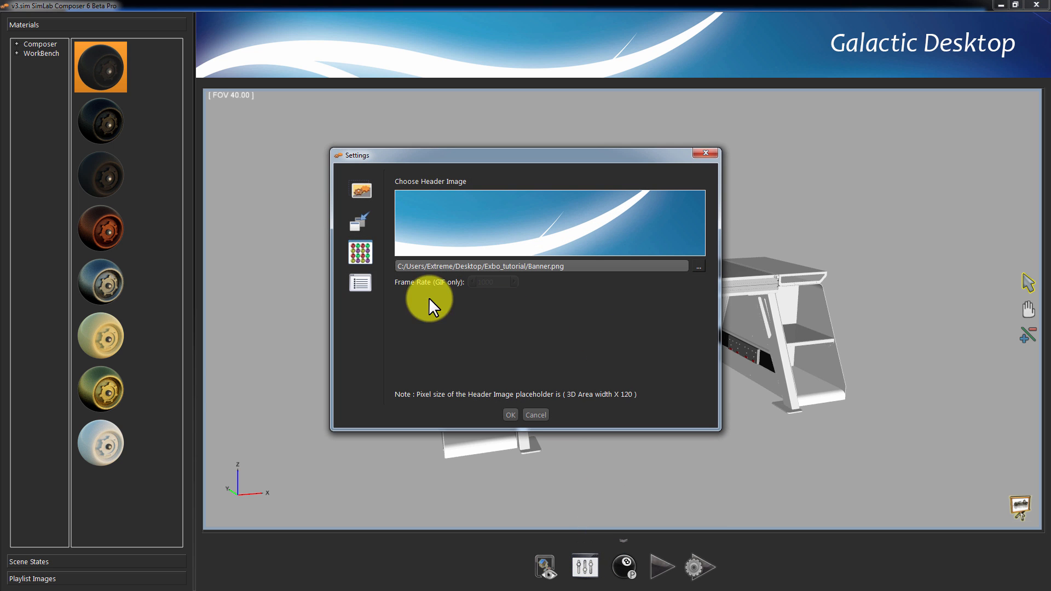
left_click(359, 255)
left_click(553, 205)
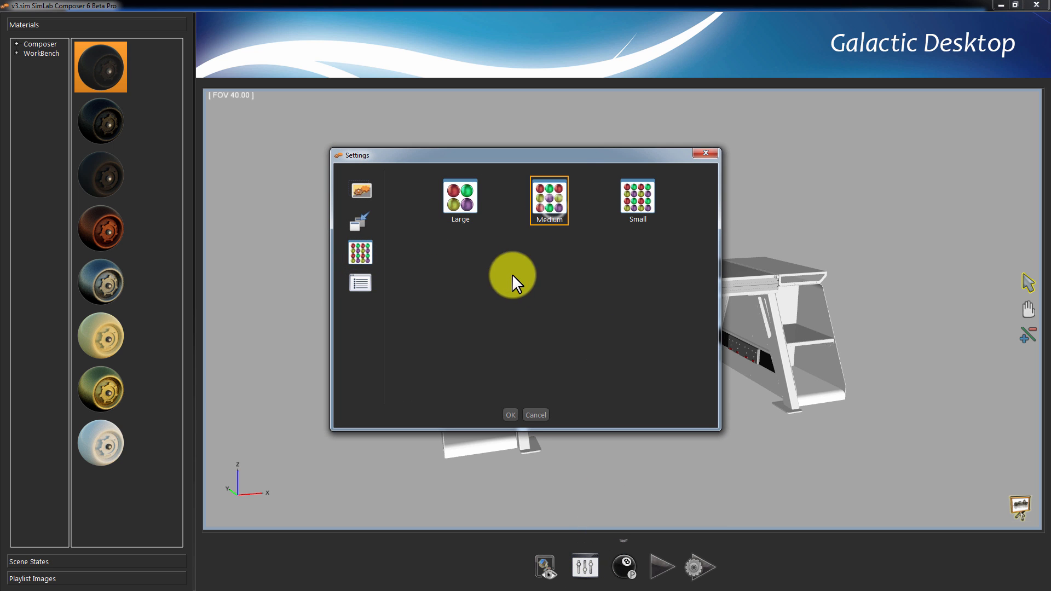
left_click(363, 287)
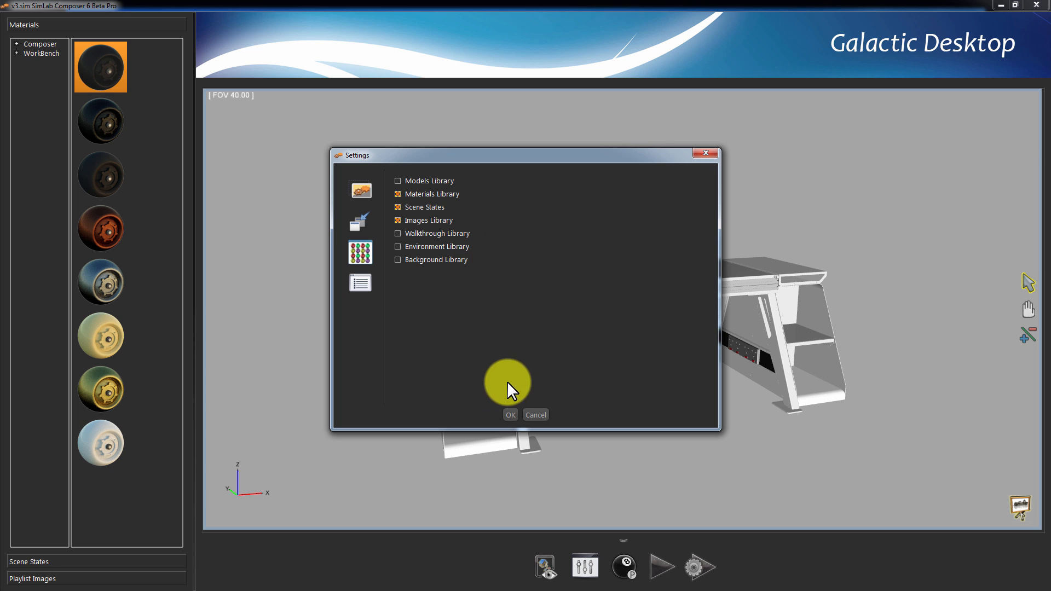
left_click(511, 415)
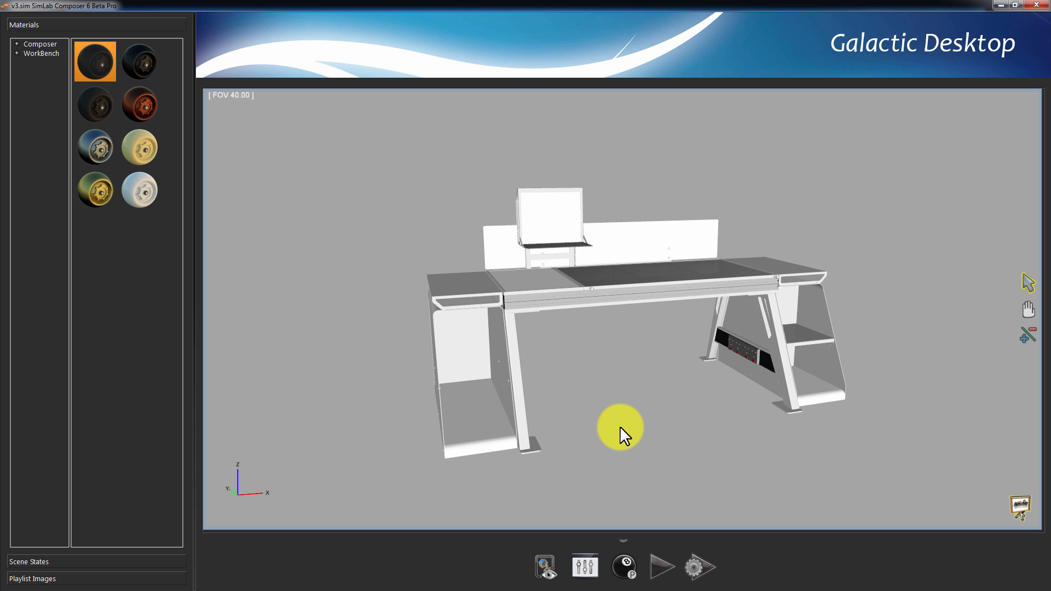
Preview the desk with real-time rendering and play its animation, ending each preview.
left_click(624, 566)
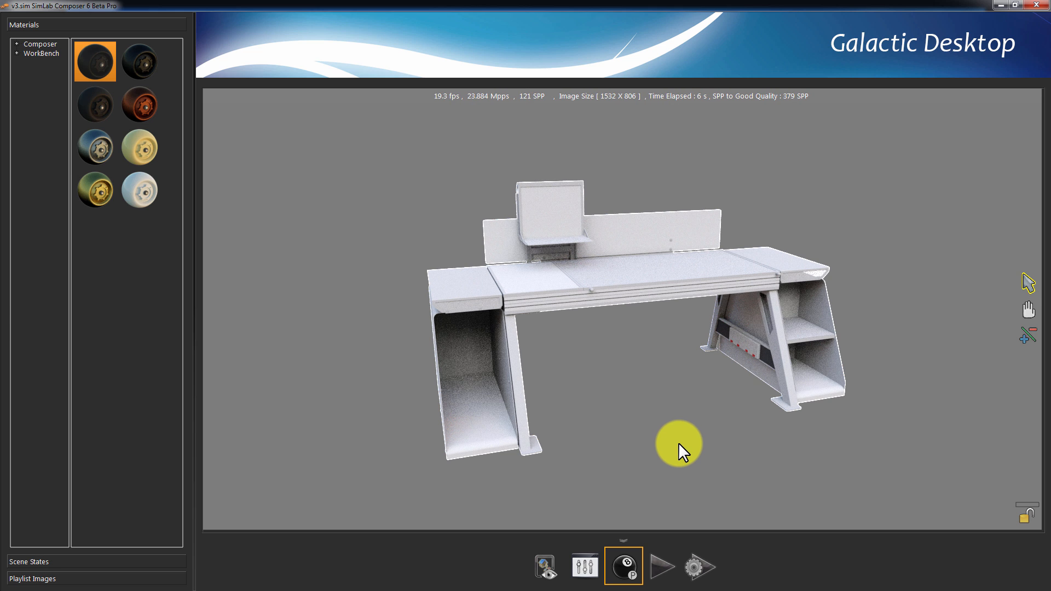
left_click(633, 557)
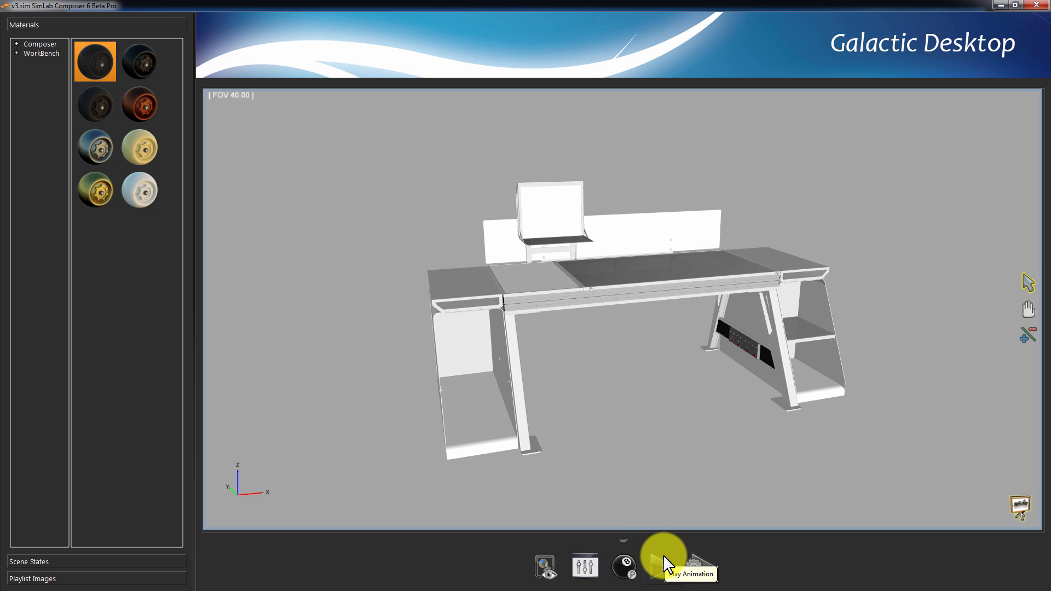
left_click(662, 564)
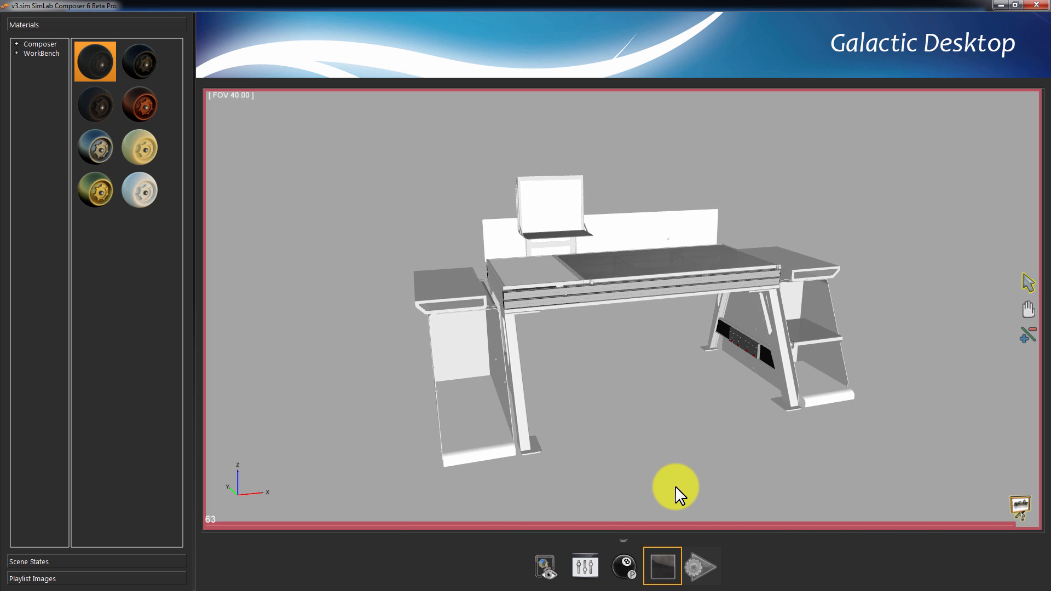
left_click(661, 564)
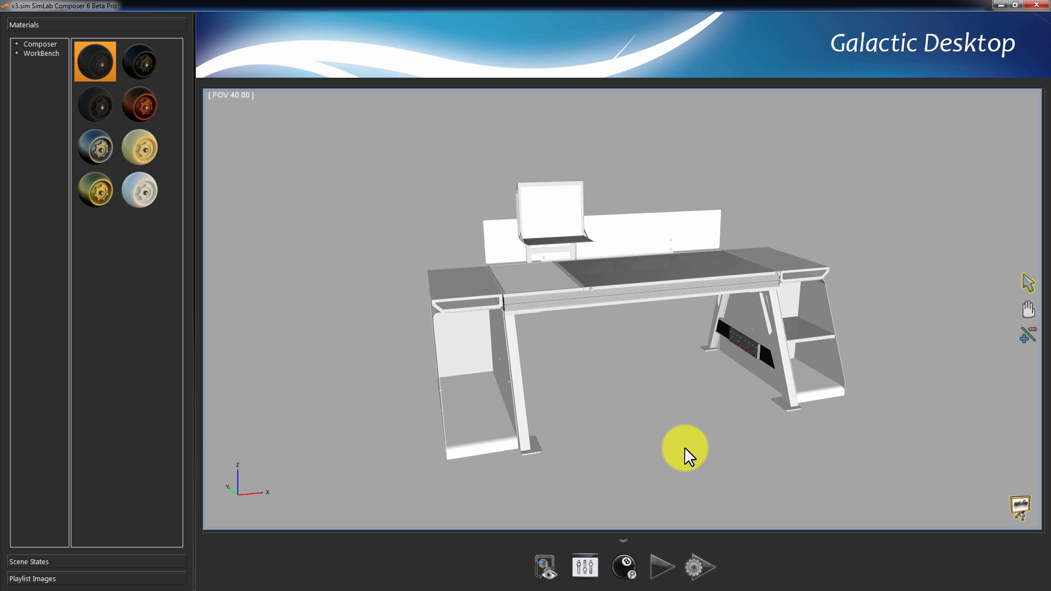
Leave the presentation interface and return to the full scene-building workspace.
left_click(548, 564)
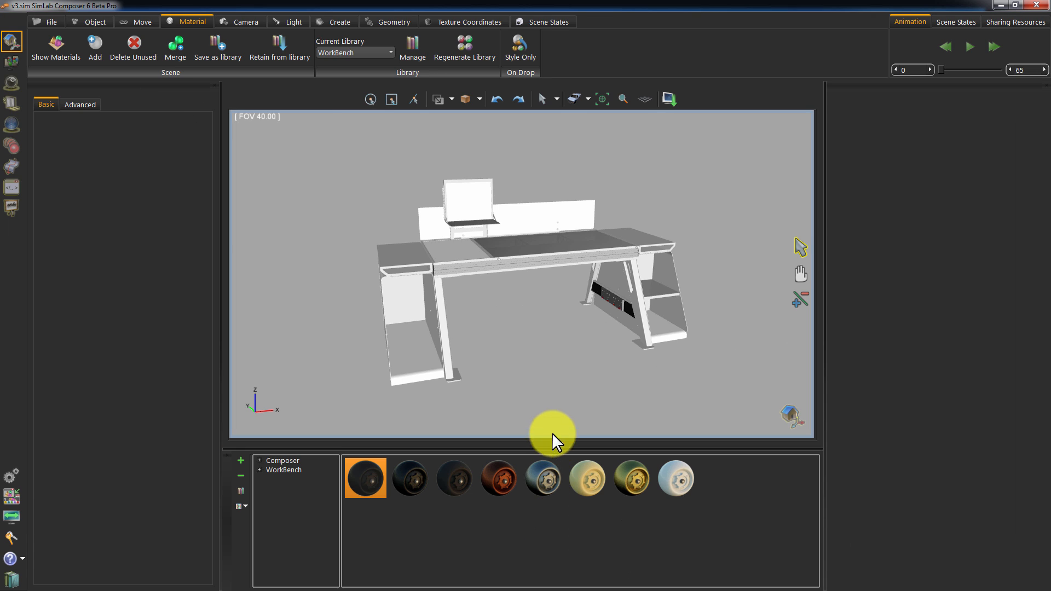
left_click_drag(549, 396, 560, 386)
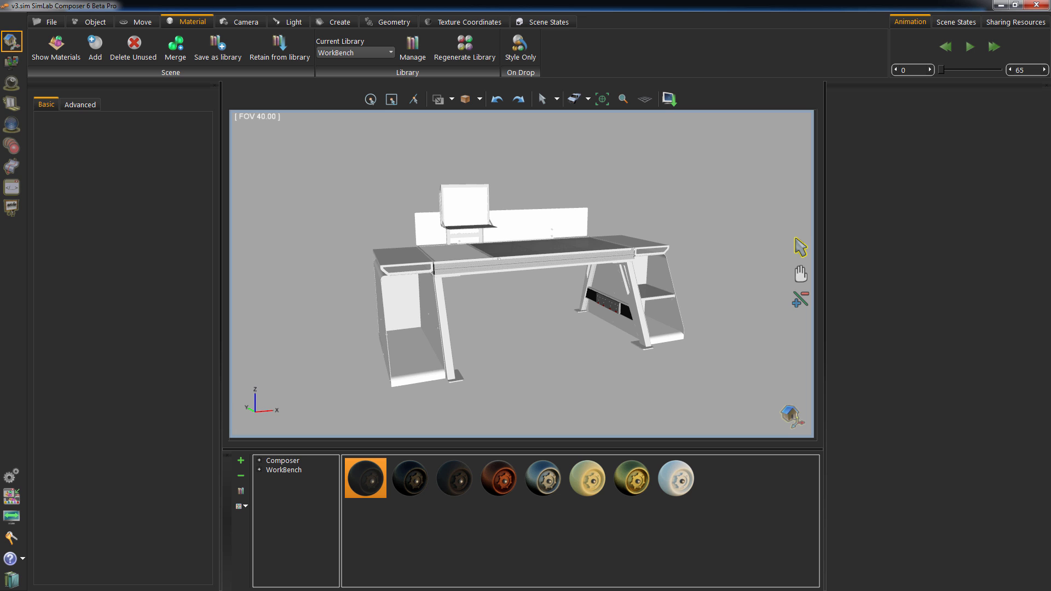
left_click(514, 272)
mouse_move(514, 271)
left_mouse_down()
mouse_move(446, 294)
mouse_move(513, 286)
mouse_move(511, 277)
left_mouse_up()
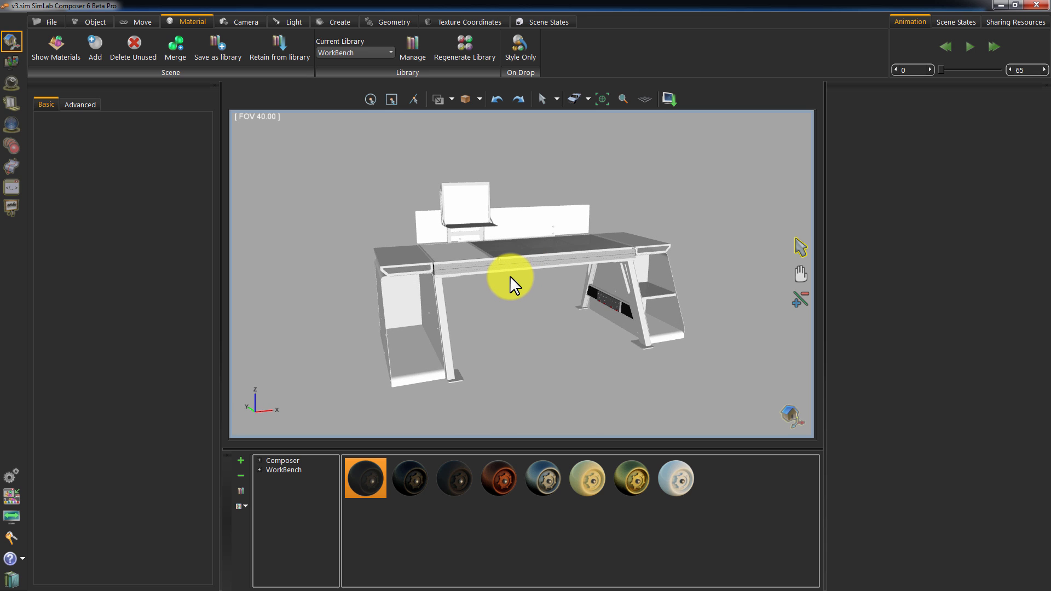
Render the desk in real time, inspect the materials of its side top, central desktop and lower compartment, and end the rendering.
left_click(14, 81)
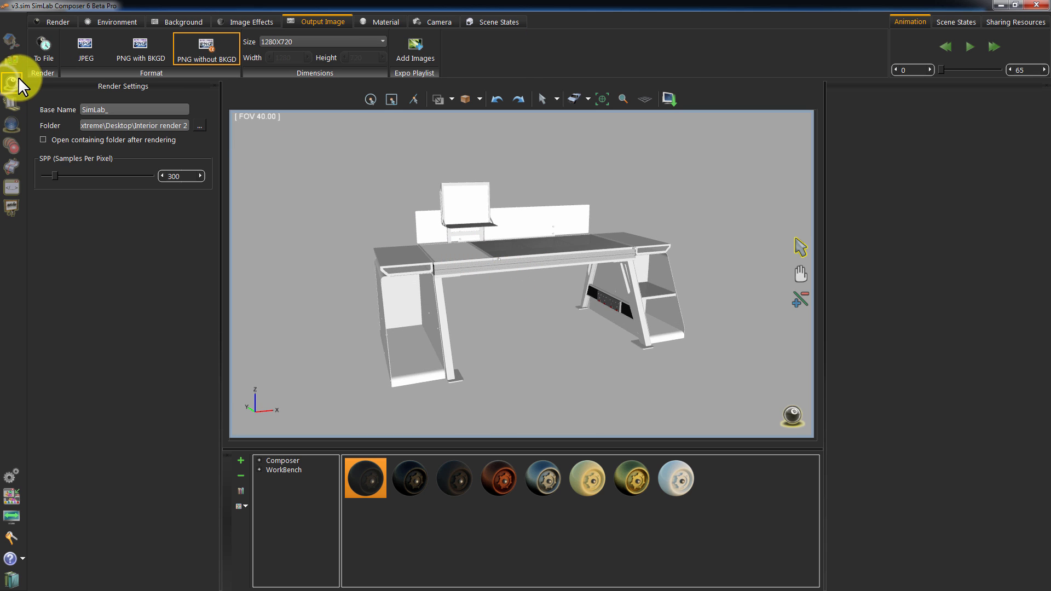
left_click(49, 22)
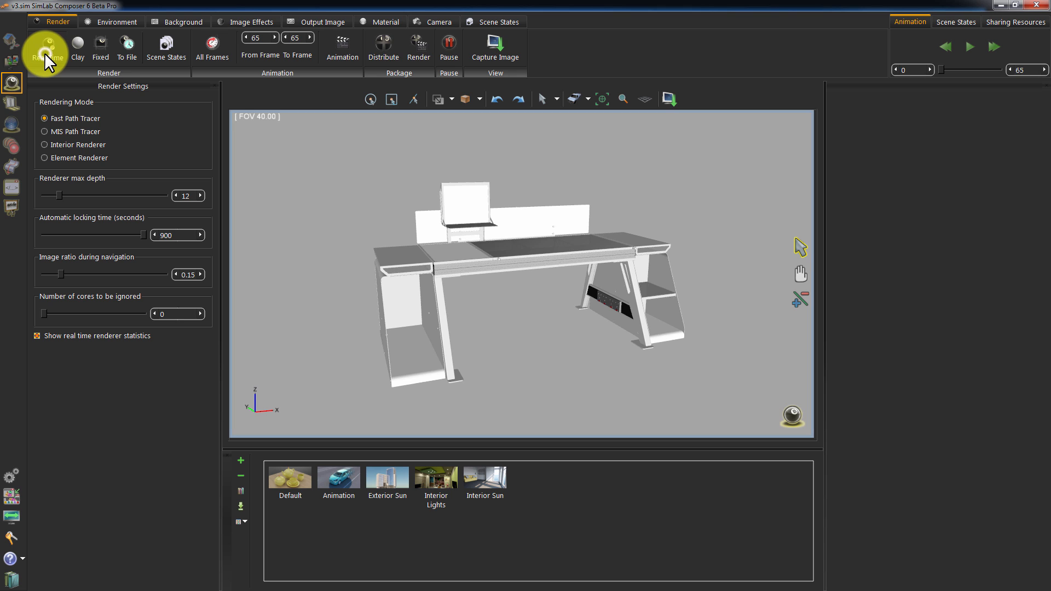
left_click(47, 49)
left_click_drag(544, 300, 591, 344)
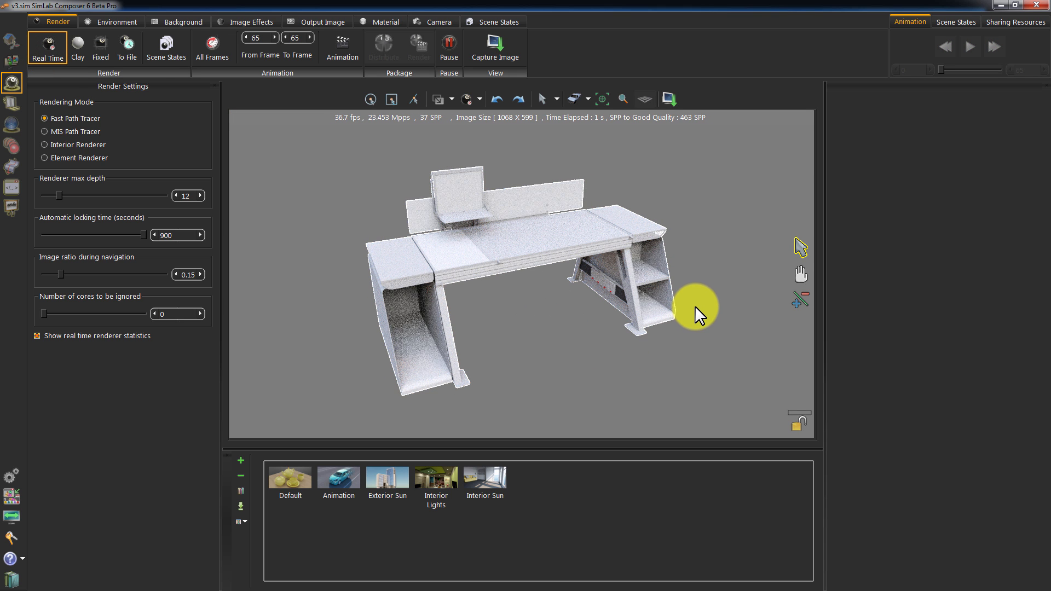
left_click(646, 222)
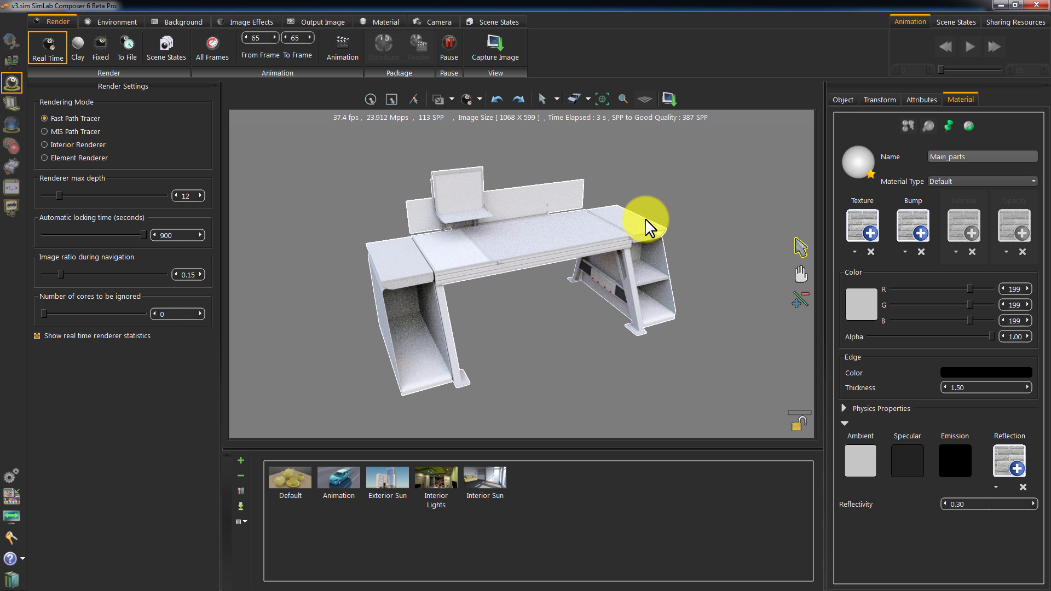
left_click(551, 226)
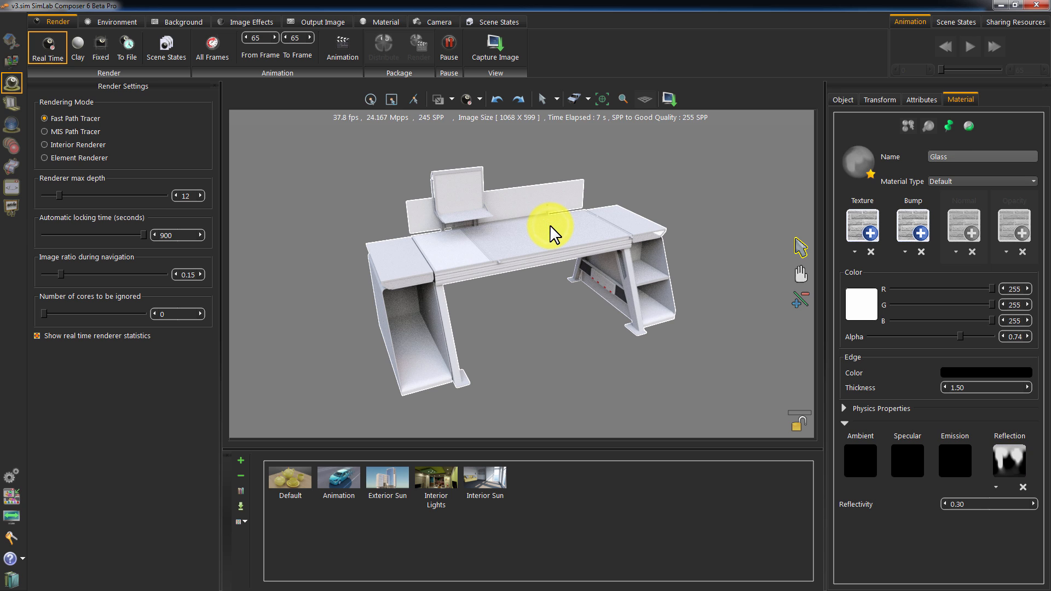
left_click(423, 338)
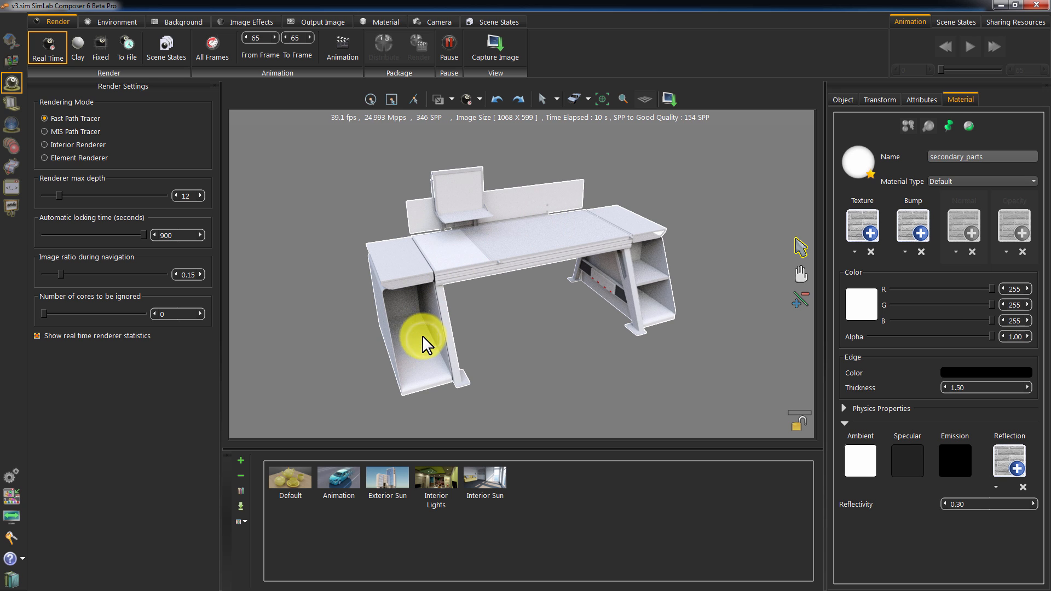
left_click(41, 56)
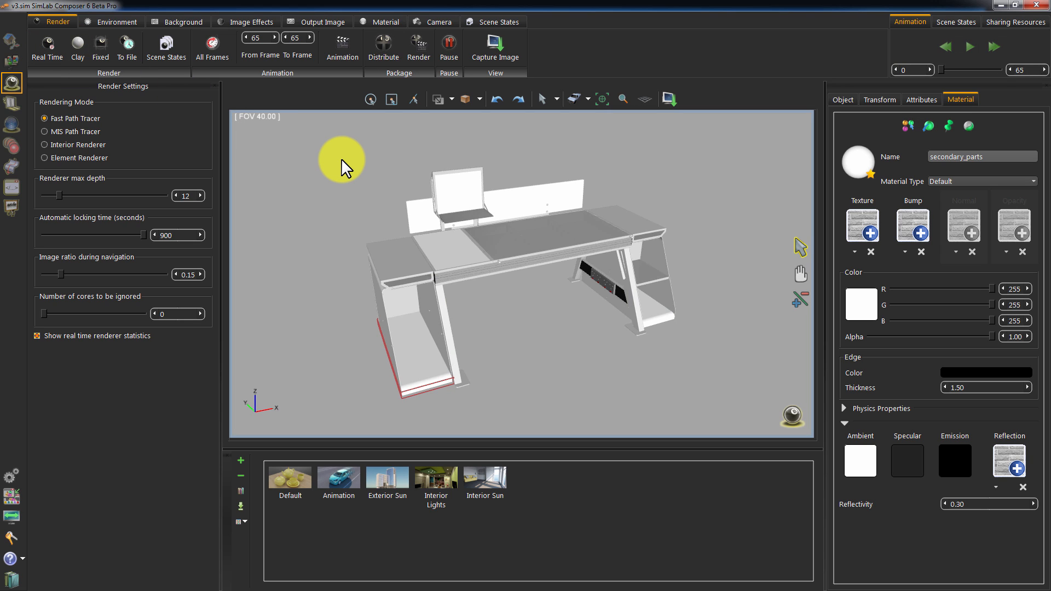
Review the rendering environment and background settings available for the desk scene.
left_click(119, 22)
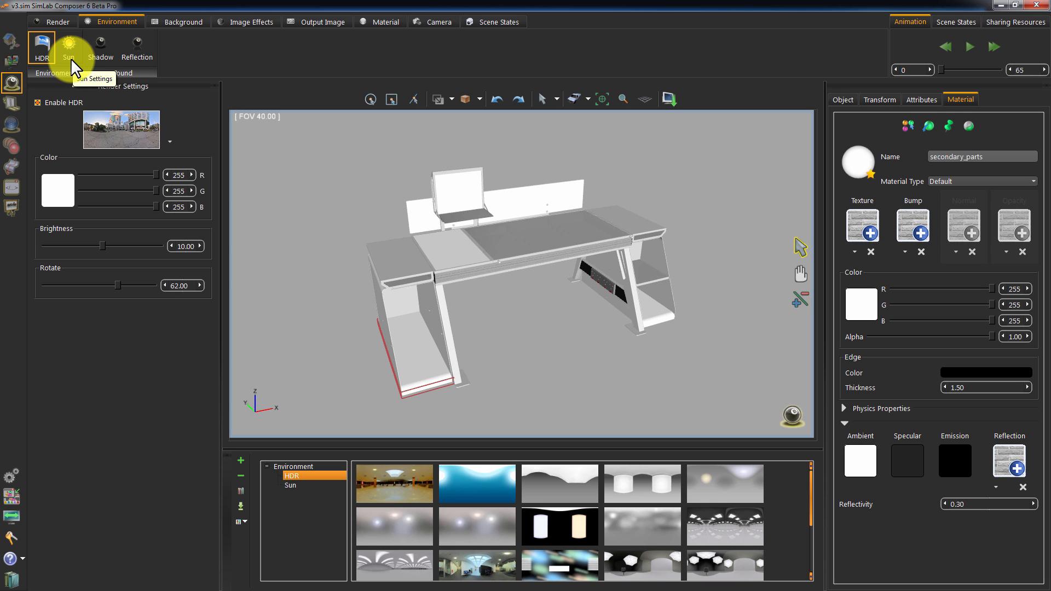
left_click(182, 20)
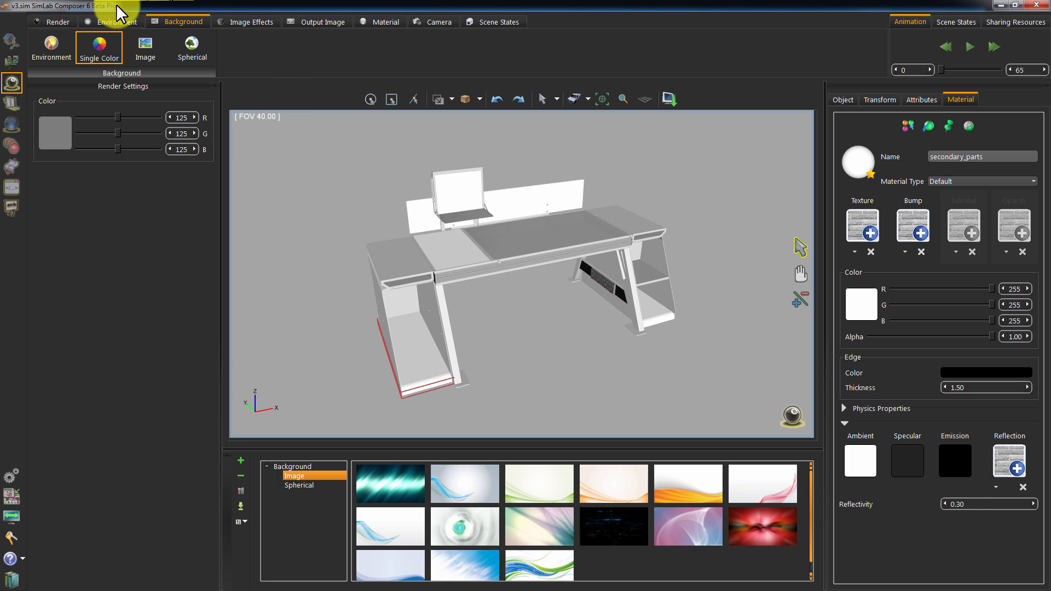
left_click(55, 23)
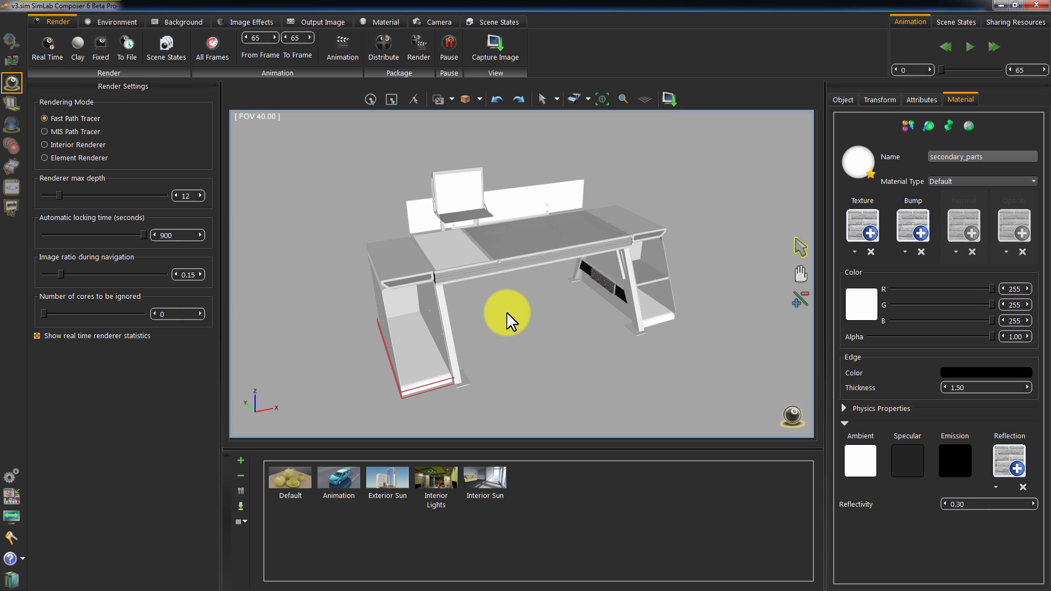
left_click_drag(501, 312, 486, 294)
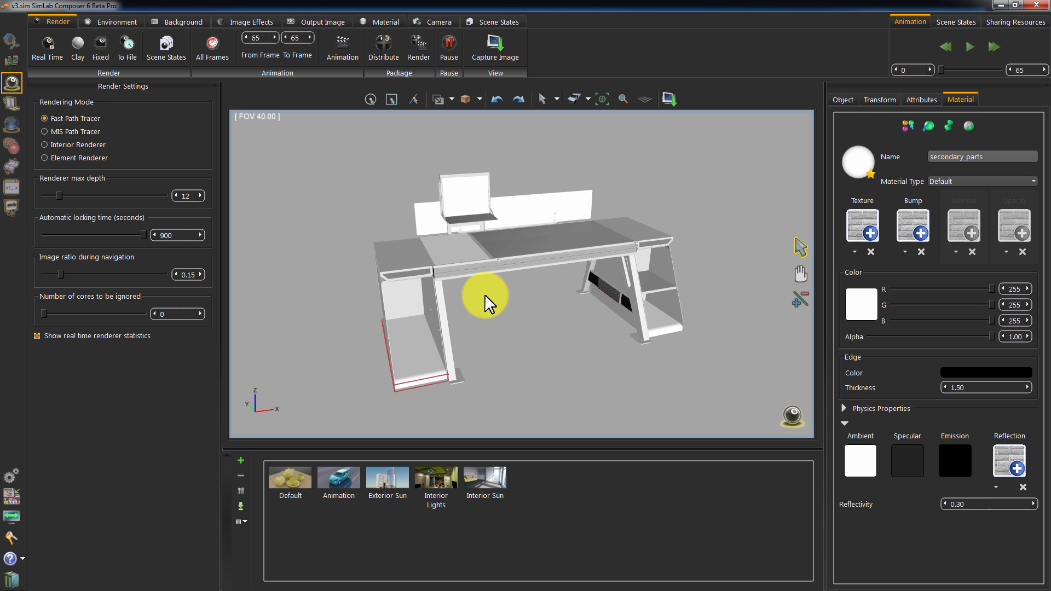
Show the scene materials list in the scene-building workspace and place it clear of the desk model.
left_click(12, 44)
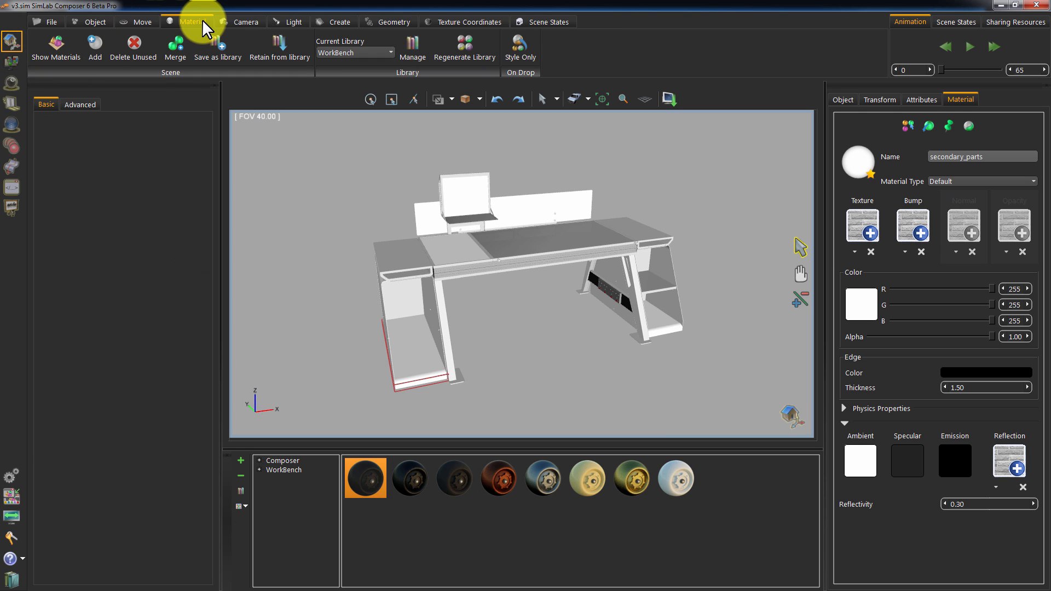
left_click(51, 44)
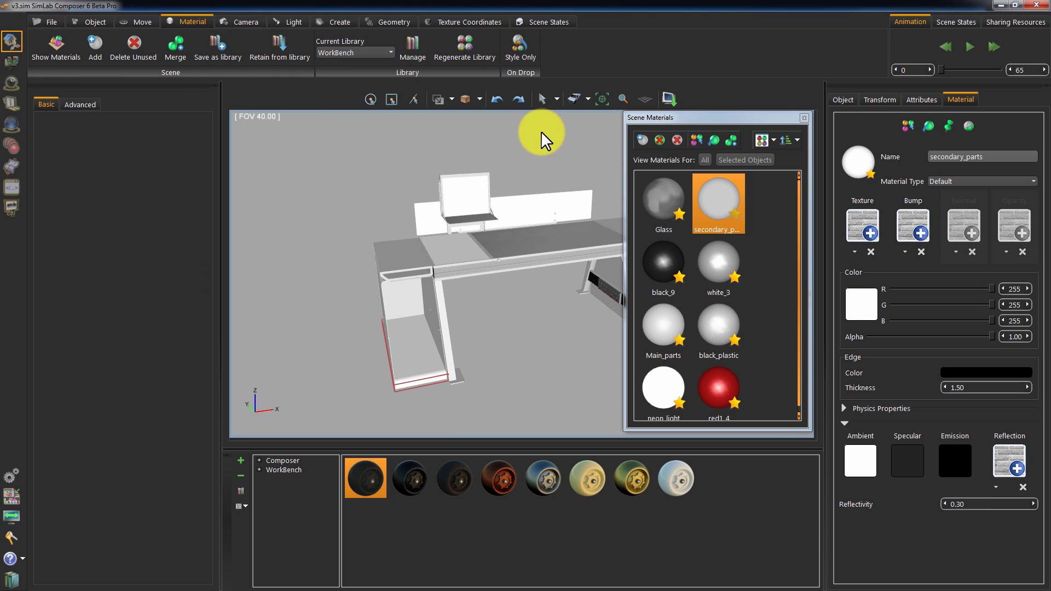
left_click_drag(685, 111, 146, 116)
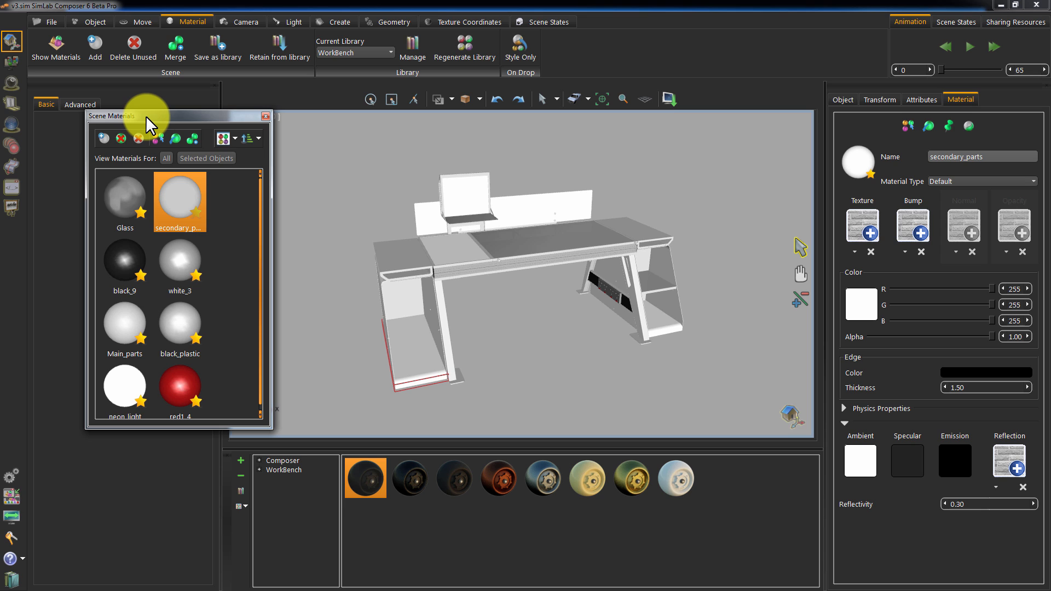
Change the material type of Main_parts, used on the desk's side top, to Metallic Paint.
left_click(400, 256)
middle_click_drag(381, 209, 376, 218)
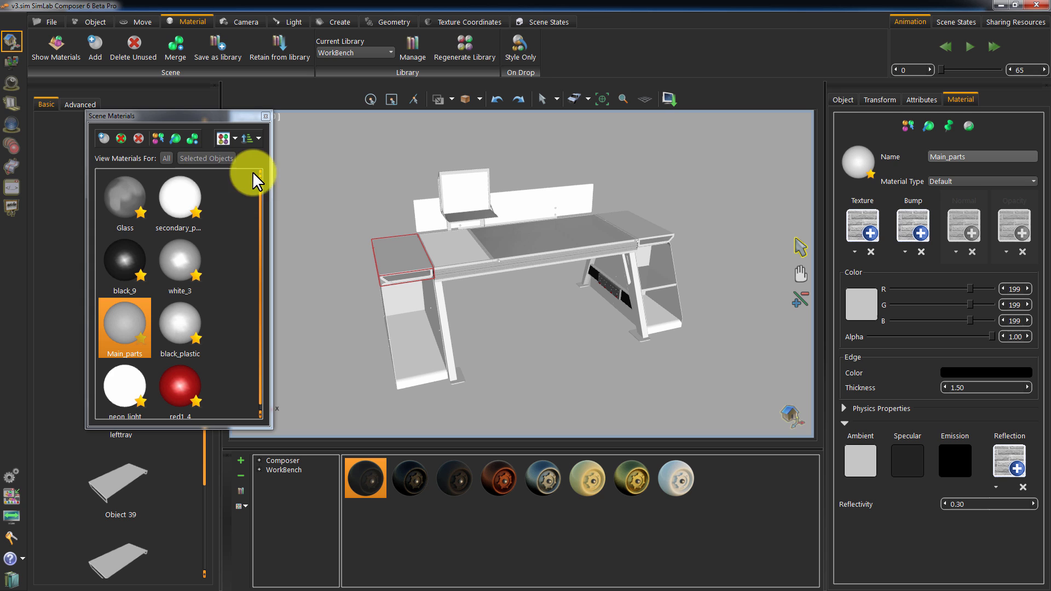
left_click(125, 327)
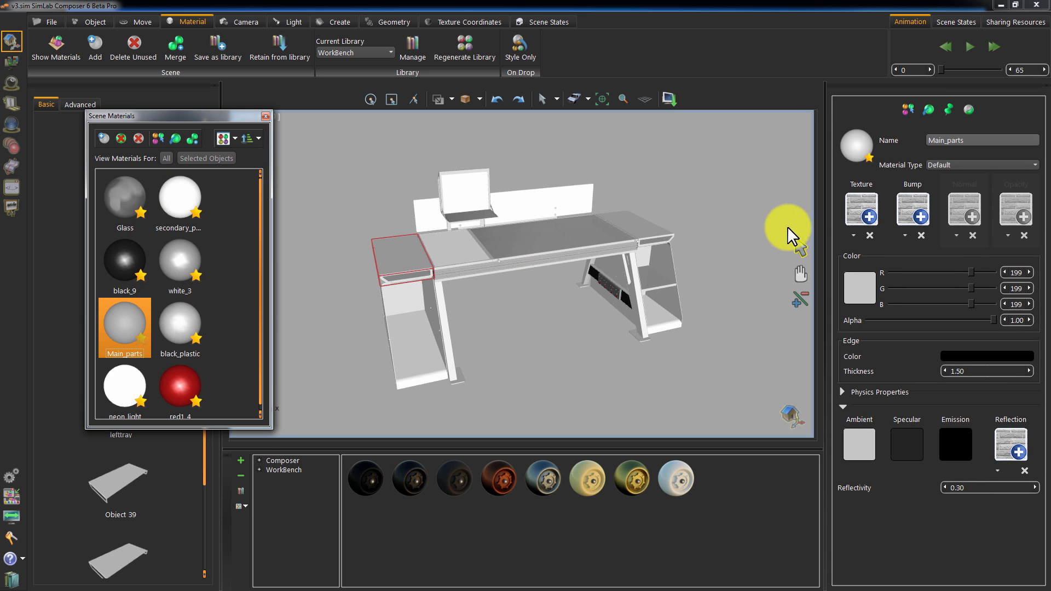
left_click(965, 166)
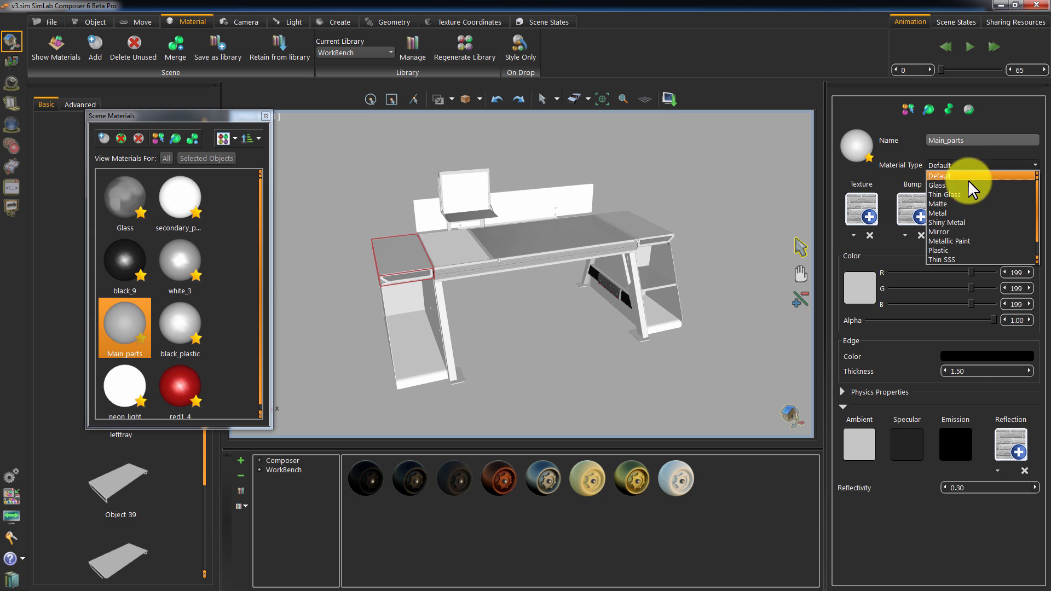
left_click(961, 239)
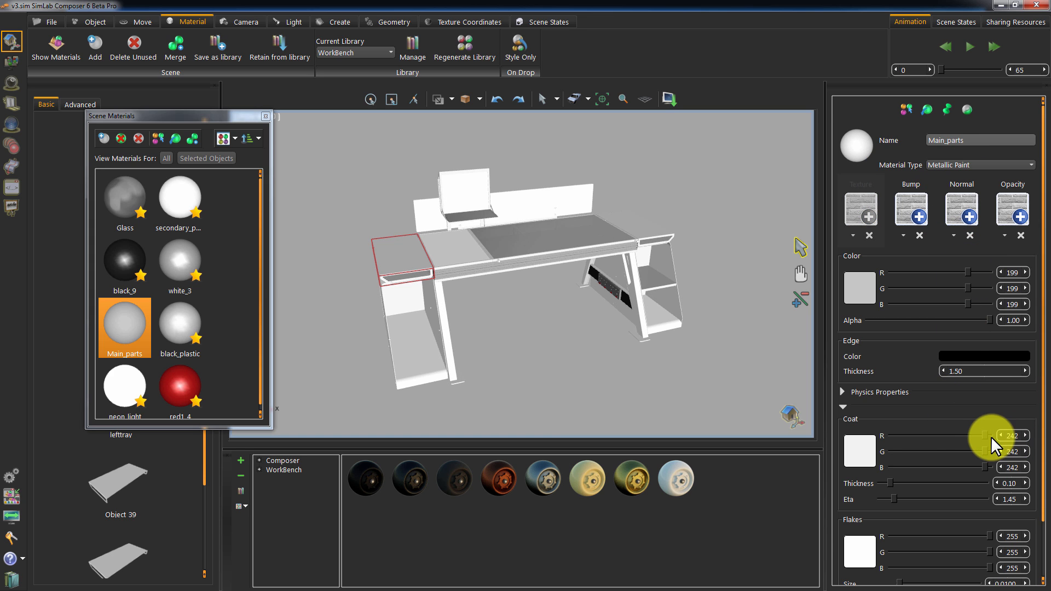
Set the Main_parts coat colour to RGB 170, 172, 134 and check the desk closer up in real-time rendering.
left_click_drag(985, 435, 941, 467)
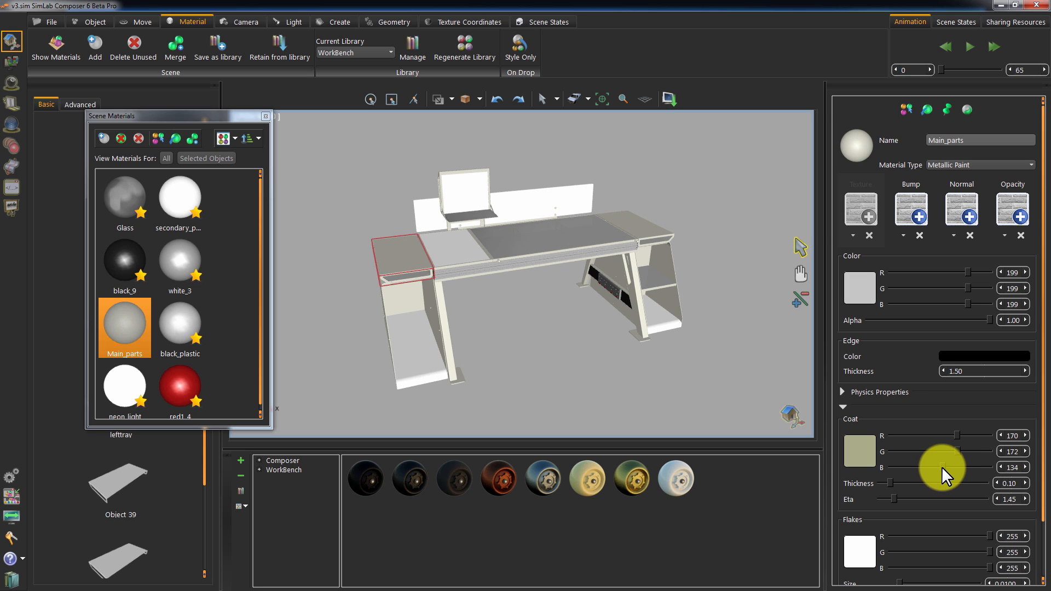
left_click(728, 379)
left_click_drag(722, 375, 728, 382)
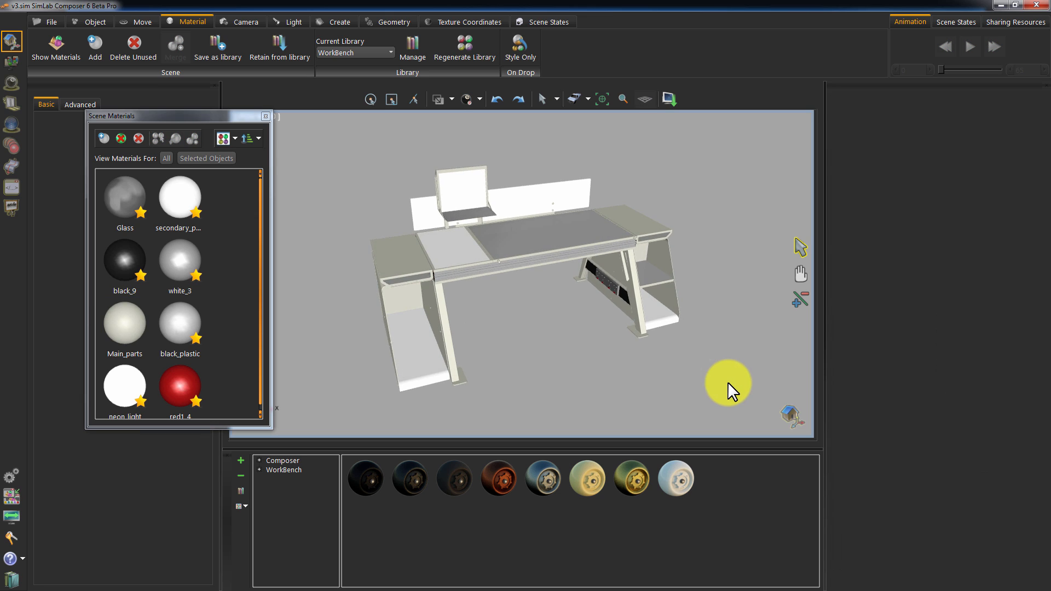
left_click_drag(622, 318, 614, 356)
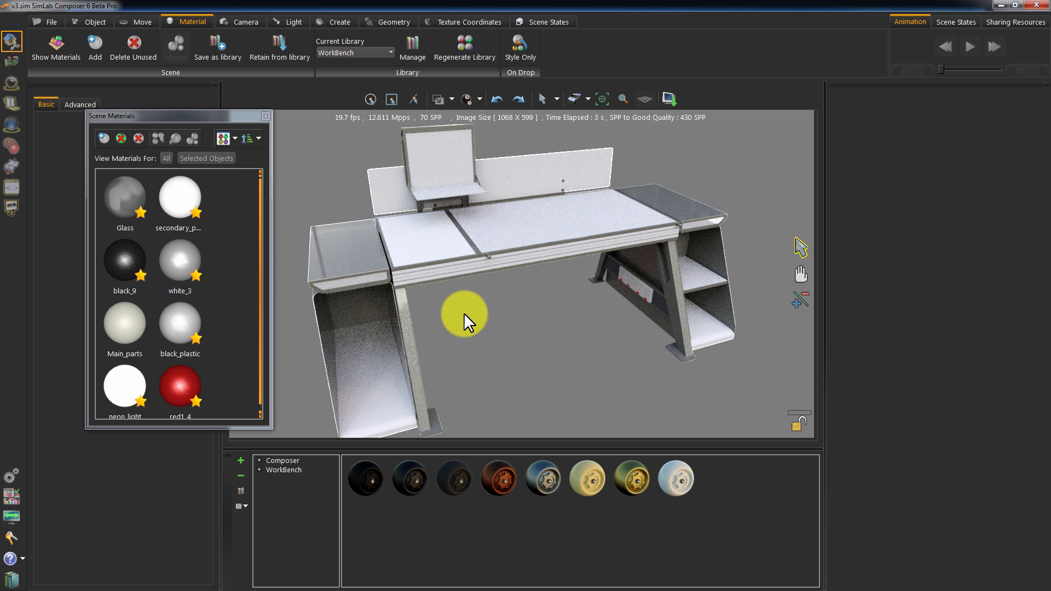
Change the material type of secondary_parts, used on the narrow desktop panel, to Plastic.
left_click(442, 235)
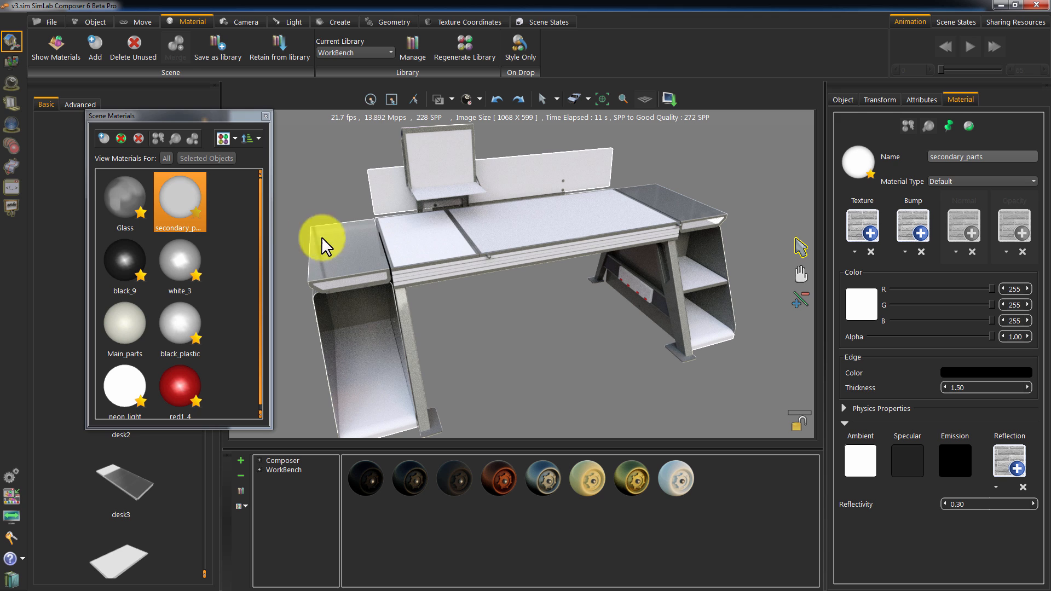
left_click(392, 203)
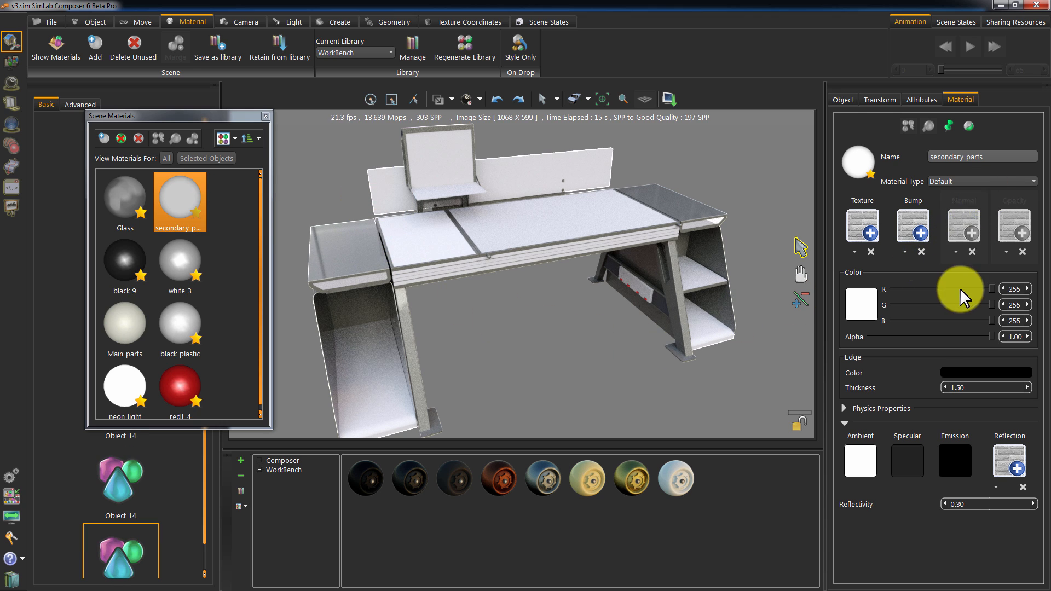
left_click(965, 176)
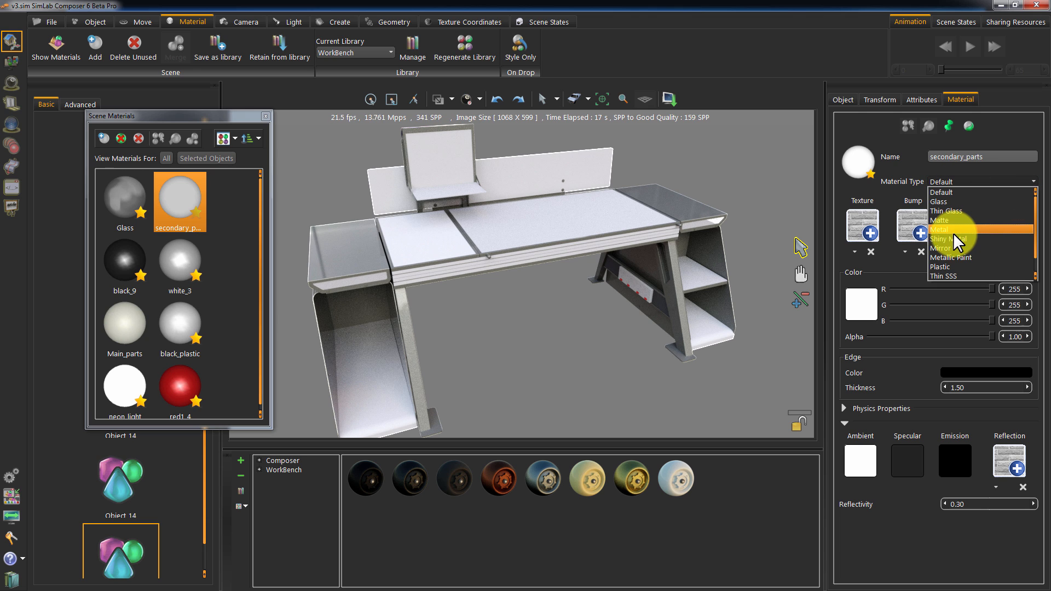
scroll(955, 240, "down", 1)
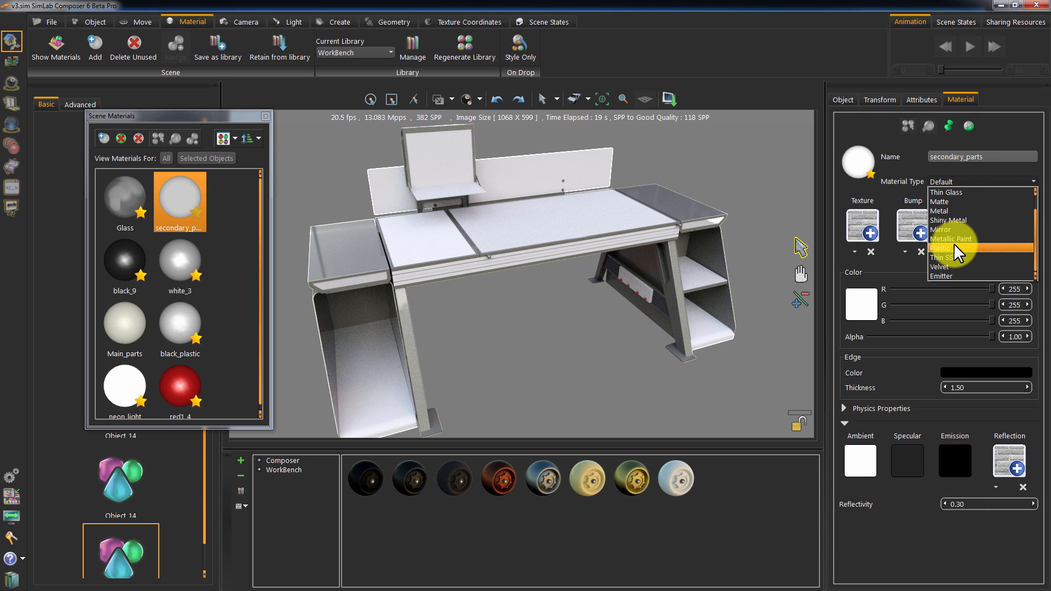
left_click(954, 247)
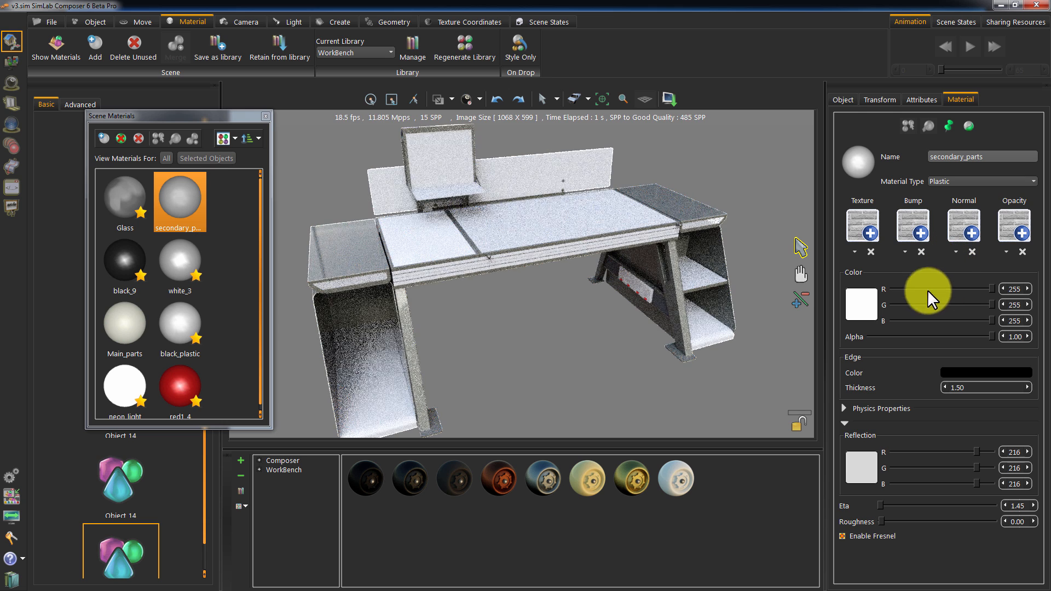
Set the secondary_parts colour to cyan, RGB 79, 253, 255.
left_click(876, 312)
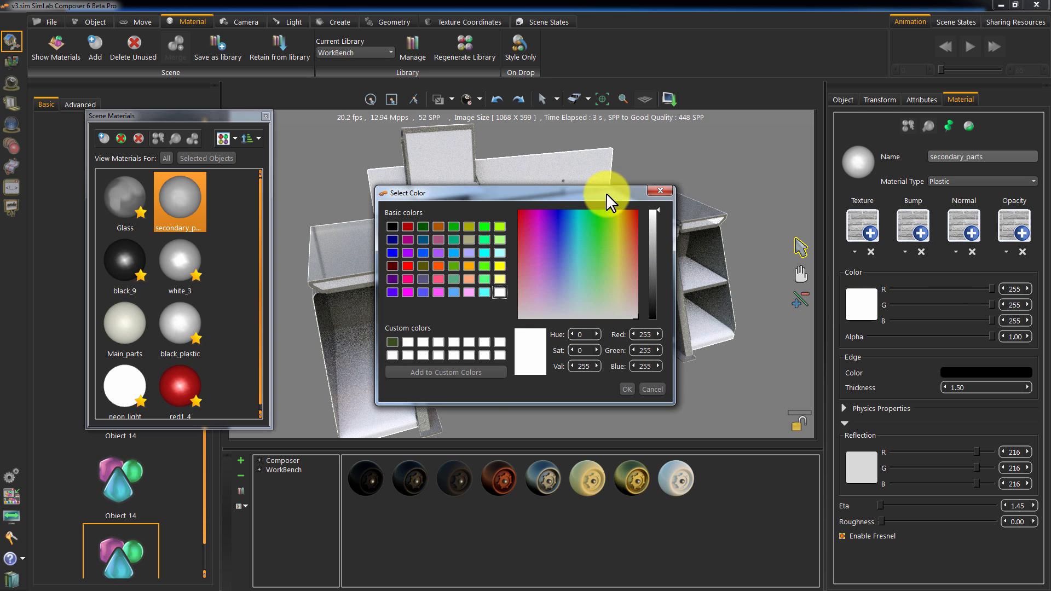
left_click_drag(606, 192, 787, 186)
left_click(758, 237)
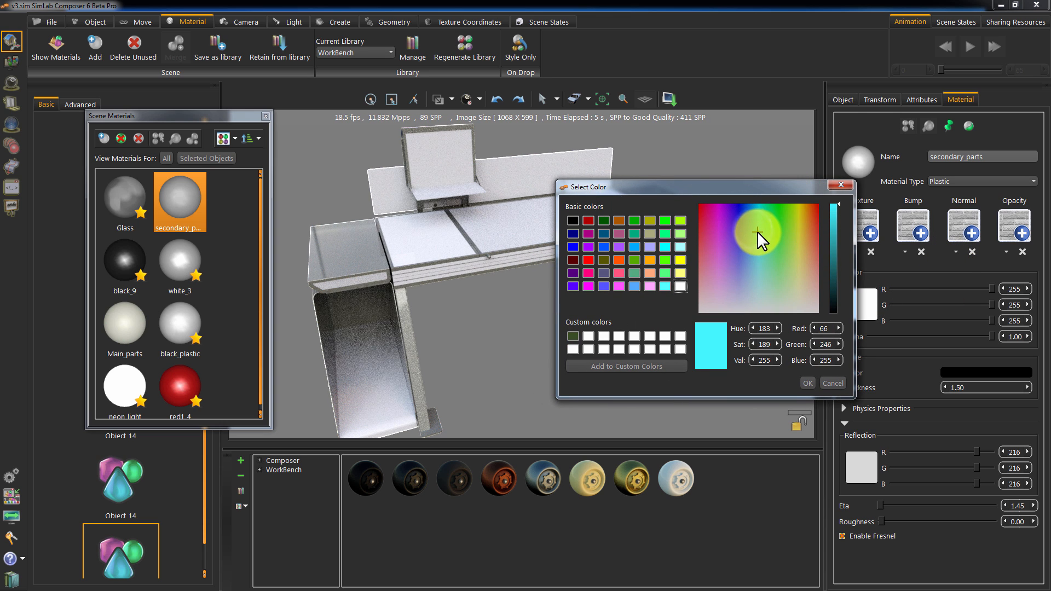
left_click(806, 383)
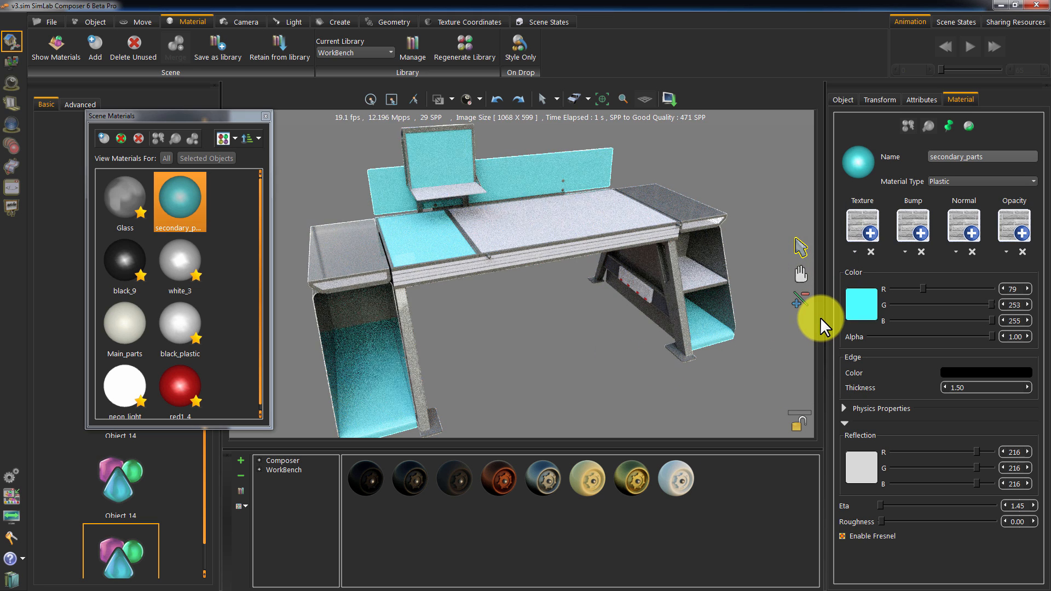
Set the secondary_parts colour to blue, RGB 61, 64, 255.
left_click(854, 303)
left_click_drag(579, 242, 557, 235)
left_click(625, 388)
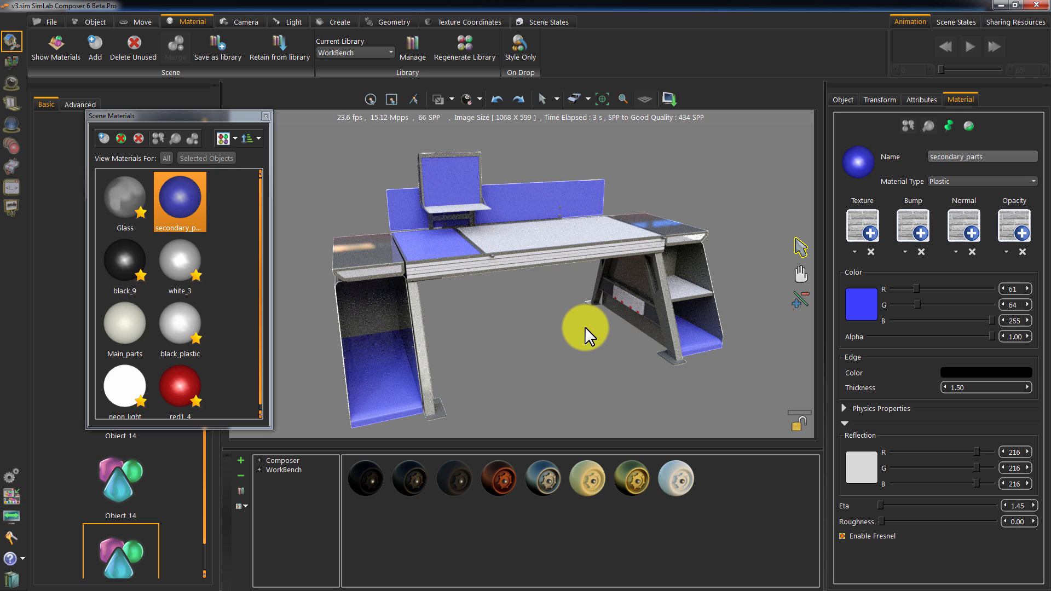
Change the material type of Glass, used on the wide desktop panel, to Thin Glass and leave real-time rendering after checking it.
left_click_drag(584, 327, 474, 373)
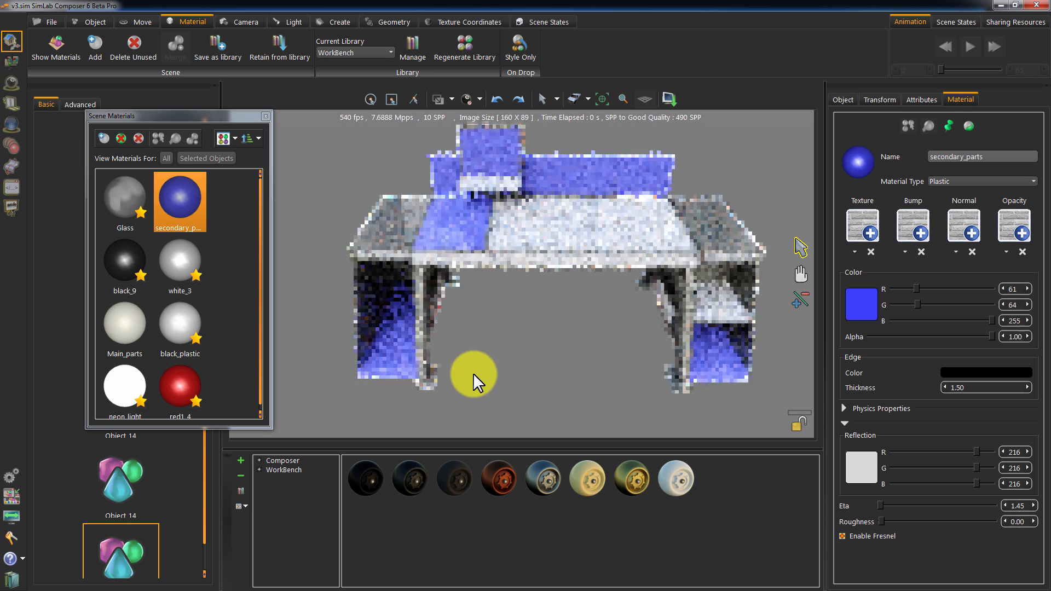
left_click(578, 223)
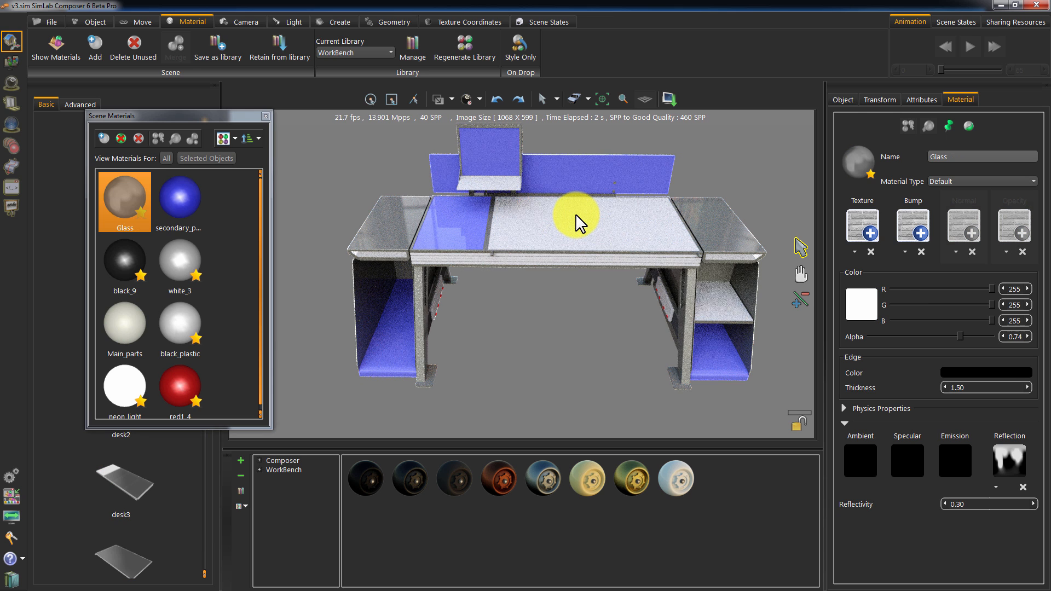
left_click(959, 177)
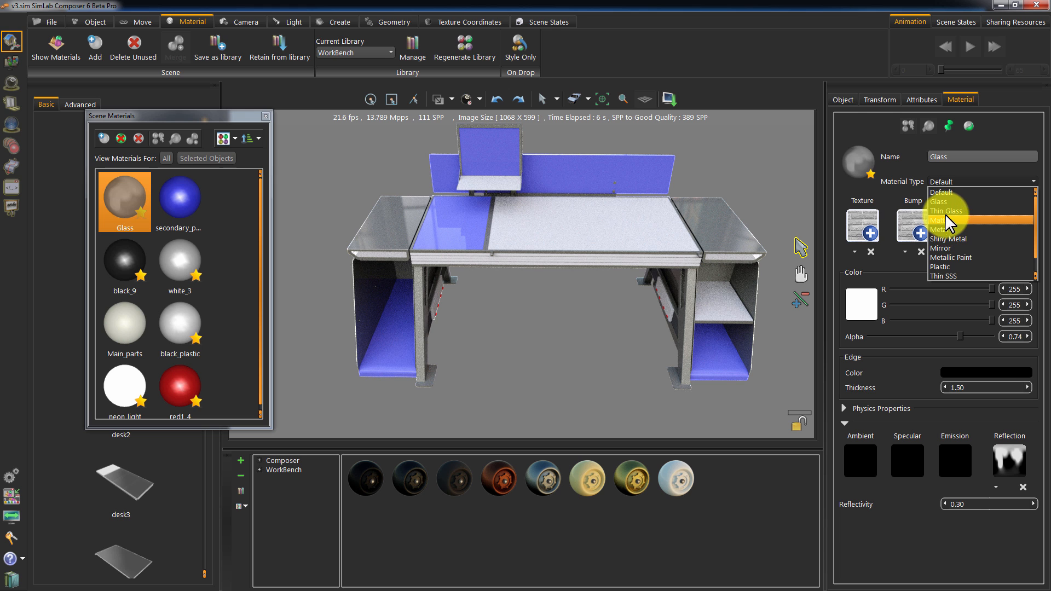
left_click(947, 210)
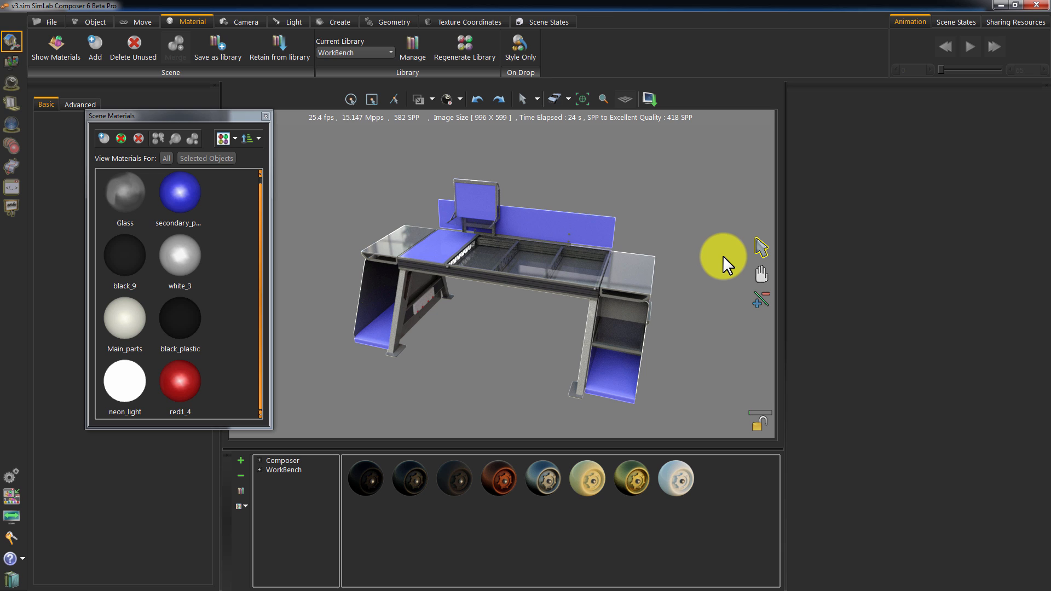
left_click(723, 255)
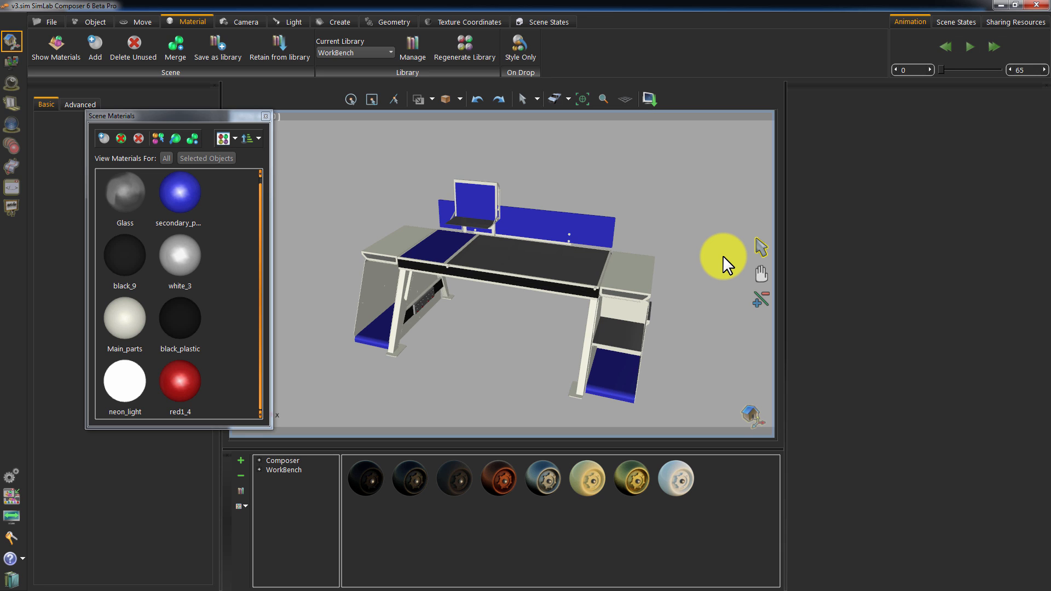
left_click_drag(723, 255, 718, 268)
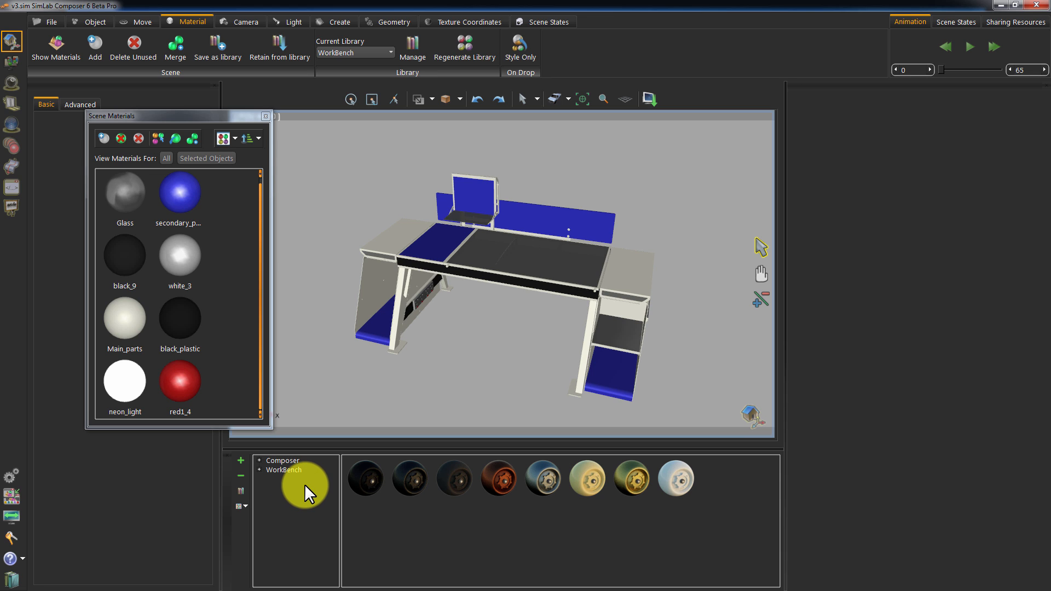
Create a new material library named Desktop.
left_click(412, 50)
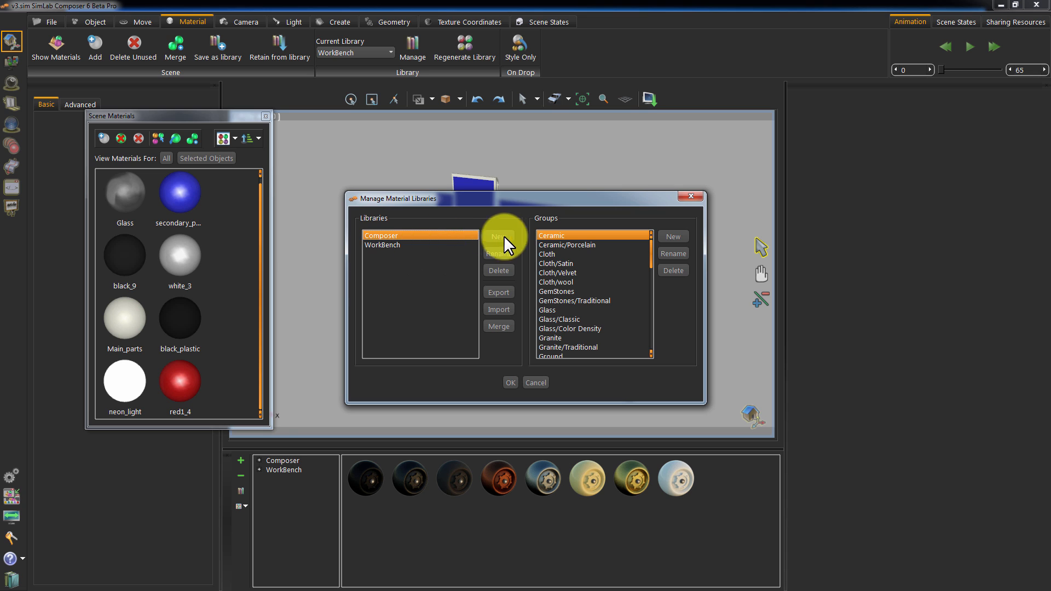
left_click(500, 236)
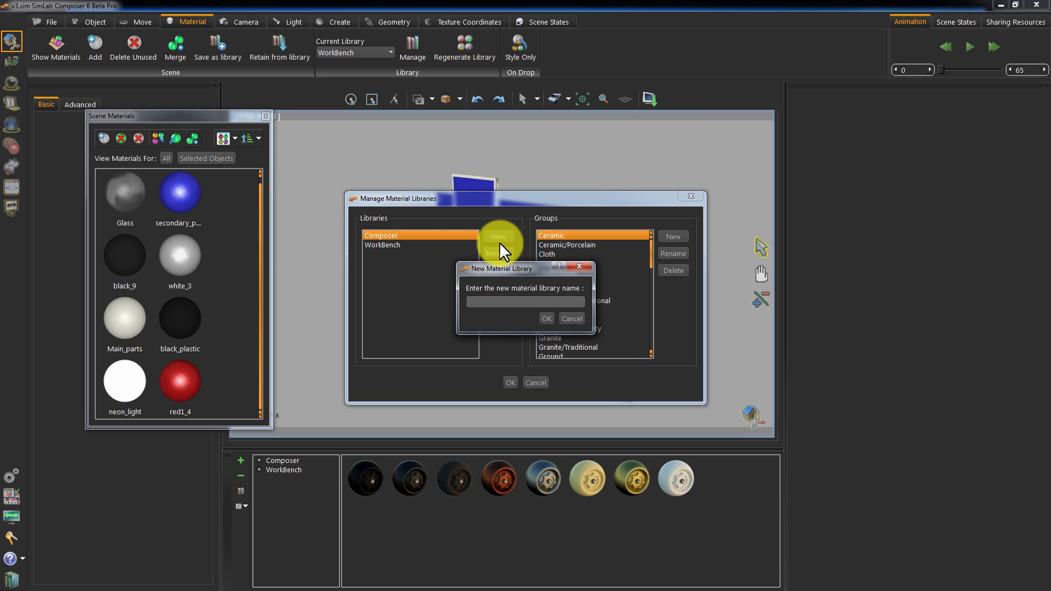
type("Desktop")
left_click(546, 319)
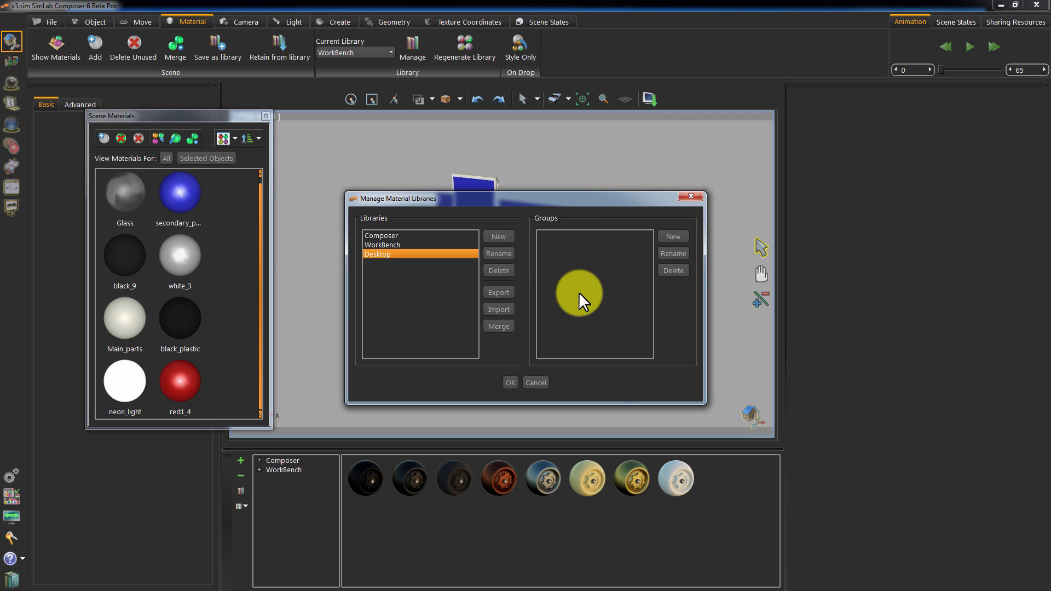
Add the material groups main, secondary and glass to the Desktop library and accept the library changes.
left_click(672, 235)
type("main")
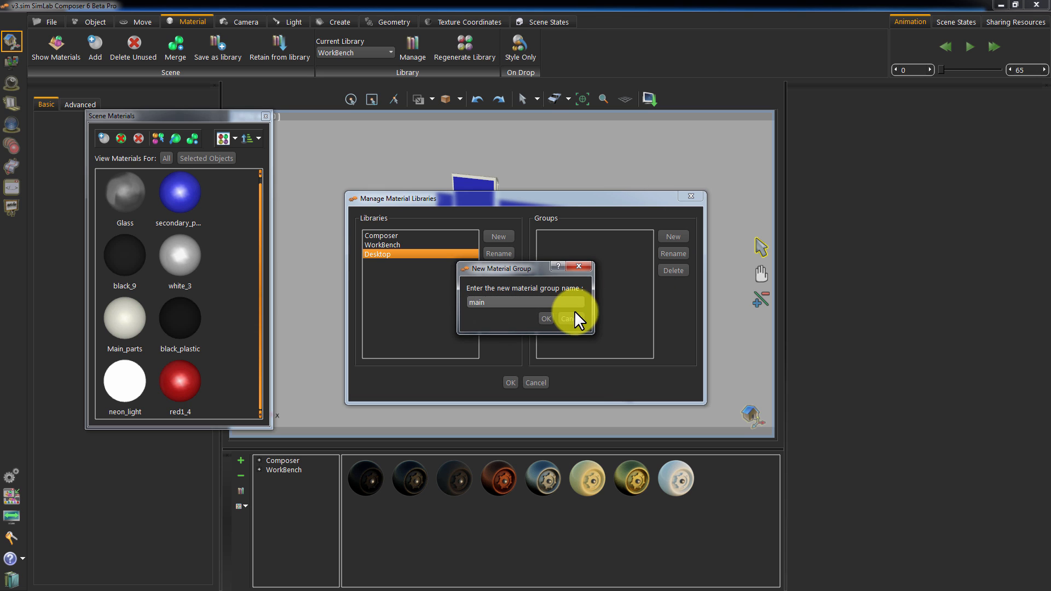
left_click(547, 318)
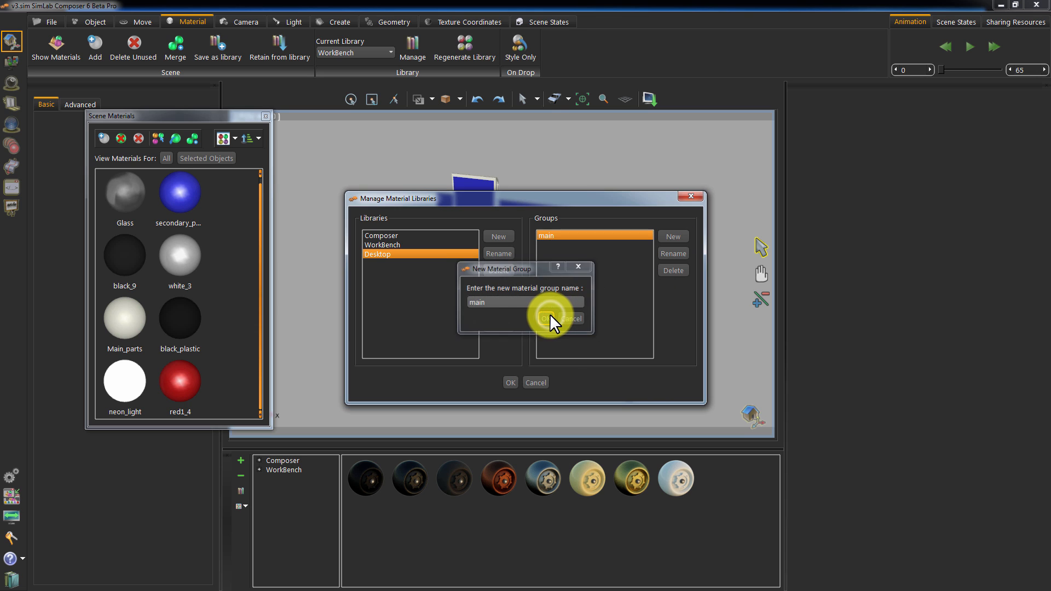
left_click(665, 234)
type("se")
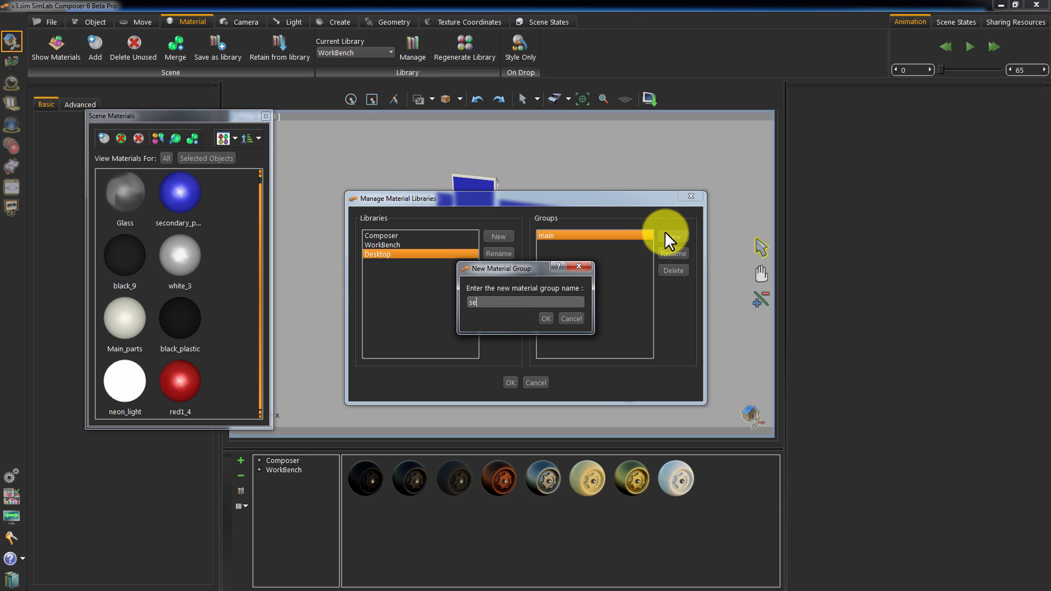
type("condary")
left_click(546, 318)
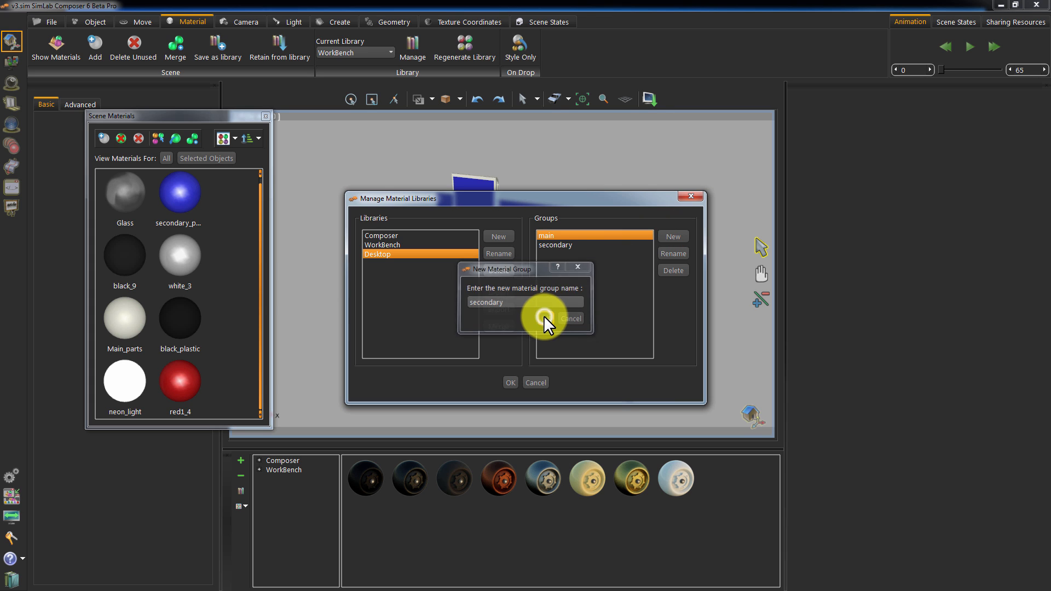
left_click(665, 232)
type("glass")
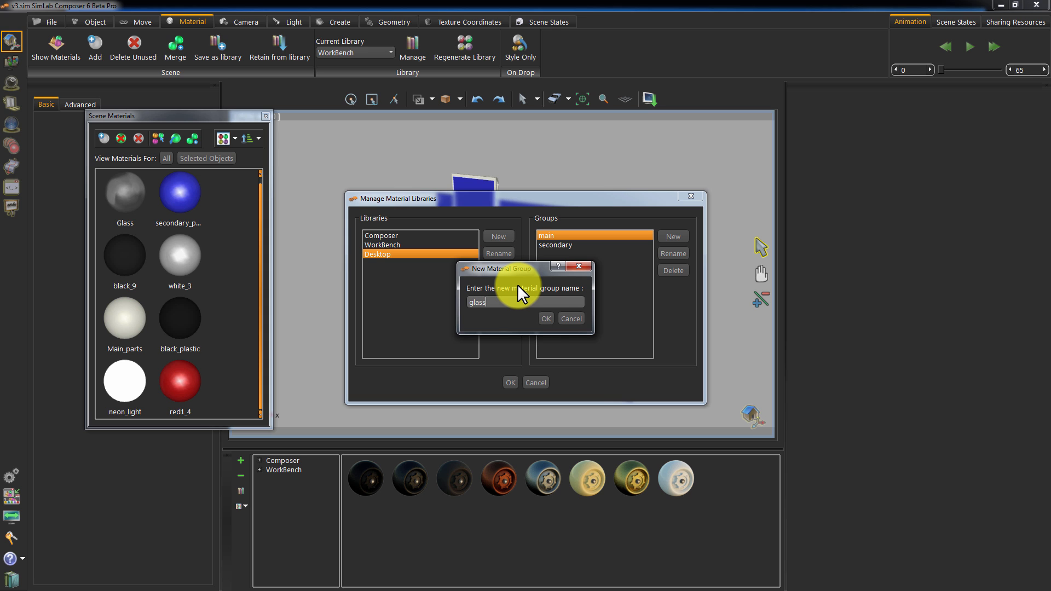
left_click(546, 320)
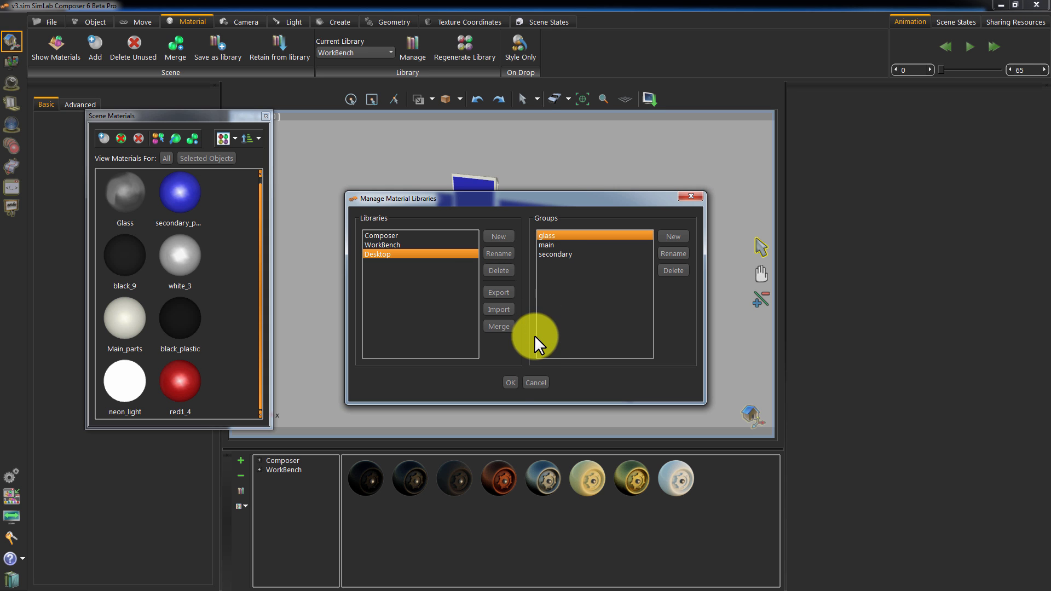
left_click(510, 383)
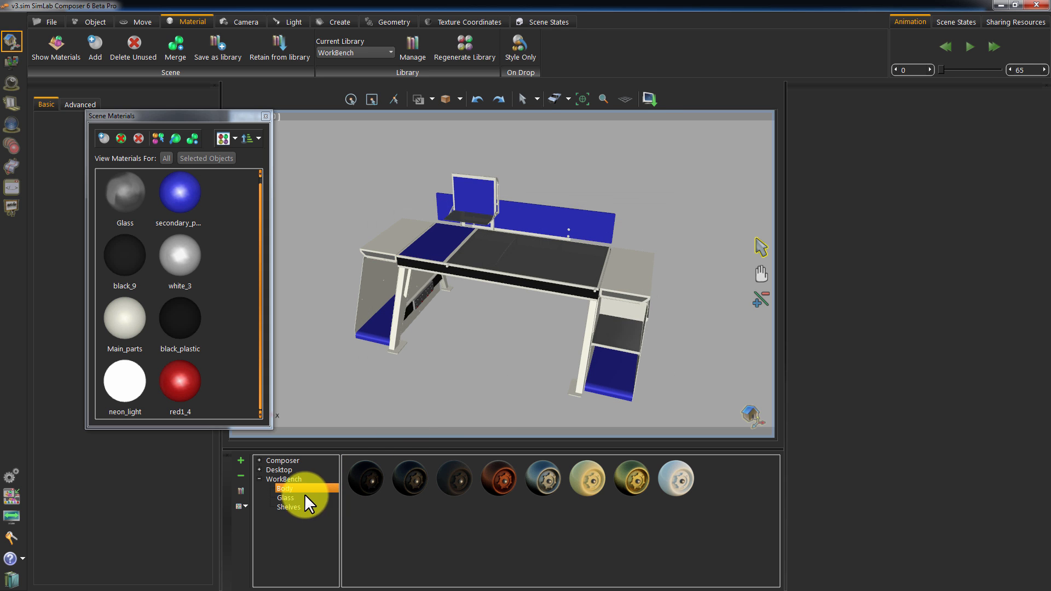
Collapse the WorkBench library and open the main group of the Desktop library.
left_click(259, 479)
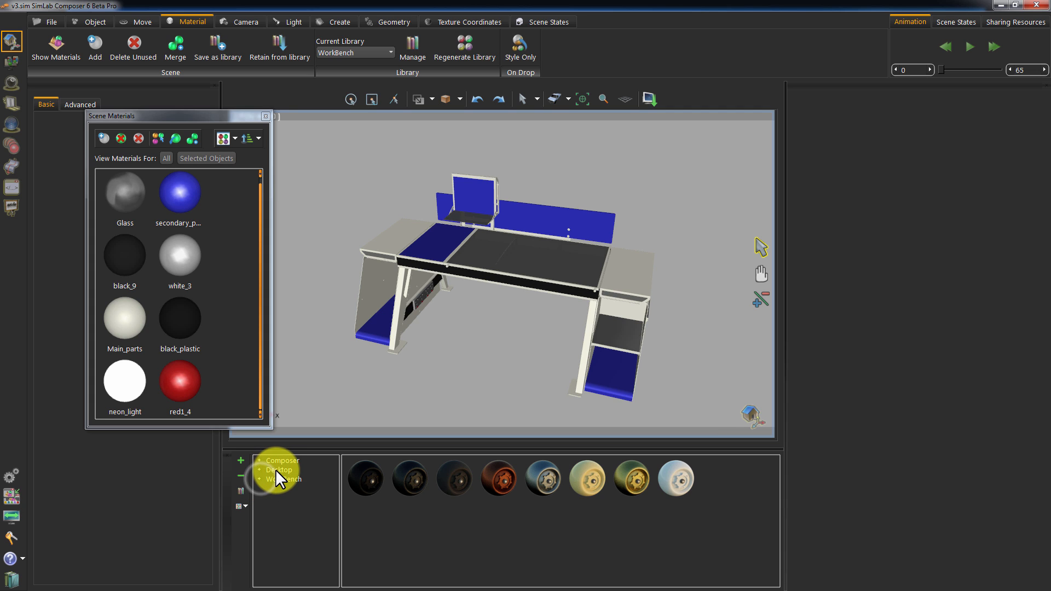
left_click(274, 470)
left_click(260, 469)
left_click(284, 480)
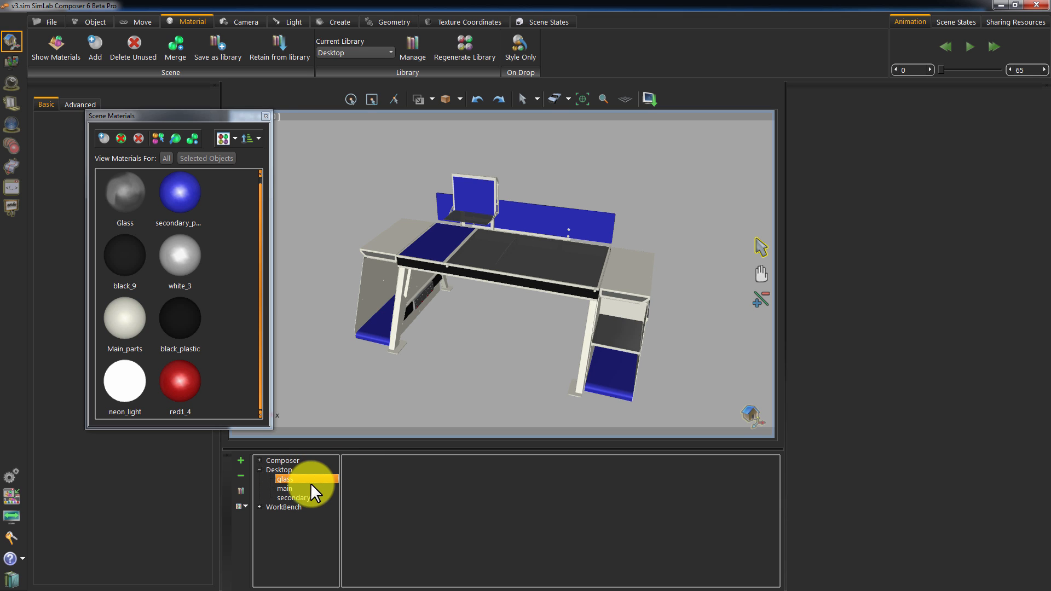
left_click(293, 488)
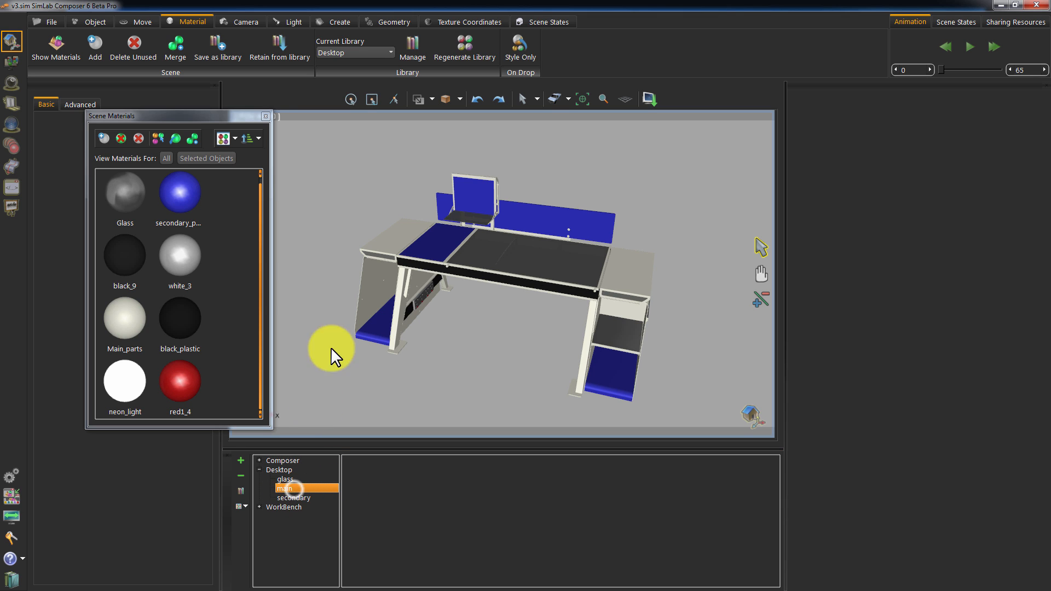
Show only the materials of the desk's left side tray and add its Main_parts material to the main group.
left_click_drag(331, 348, 374, 239)
left_click(374, 241)
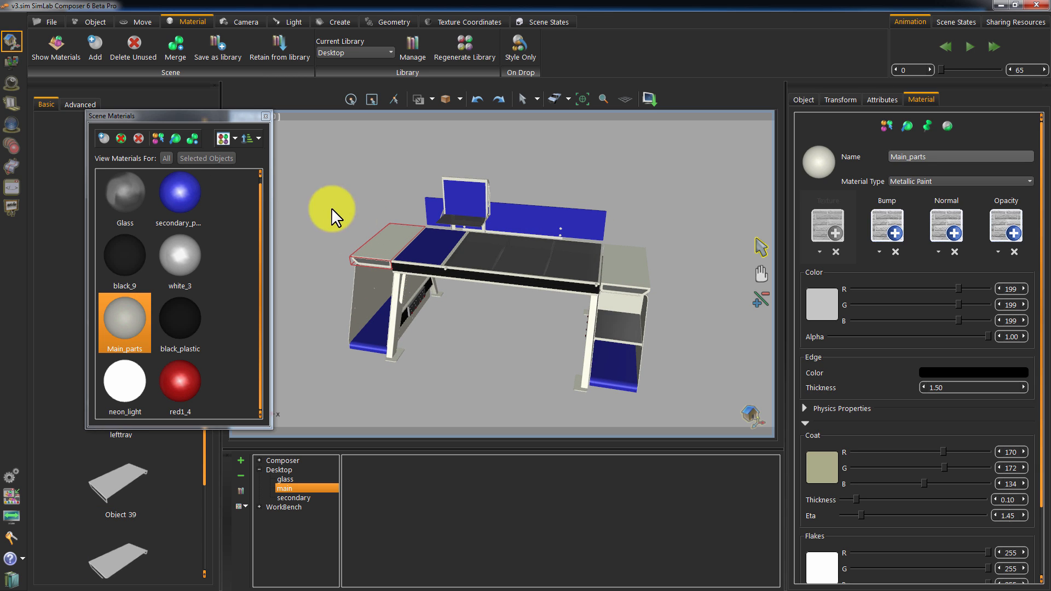
left_click(215, 159)
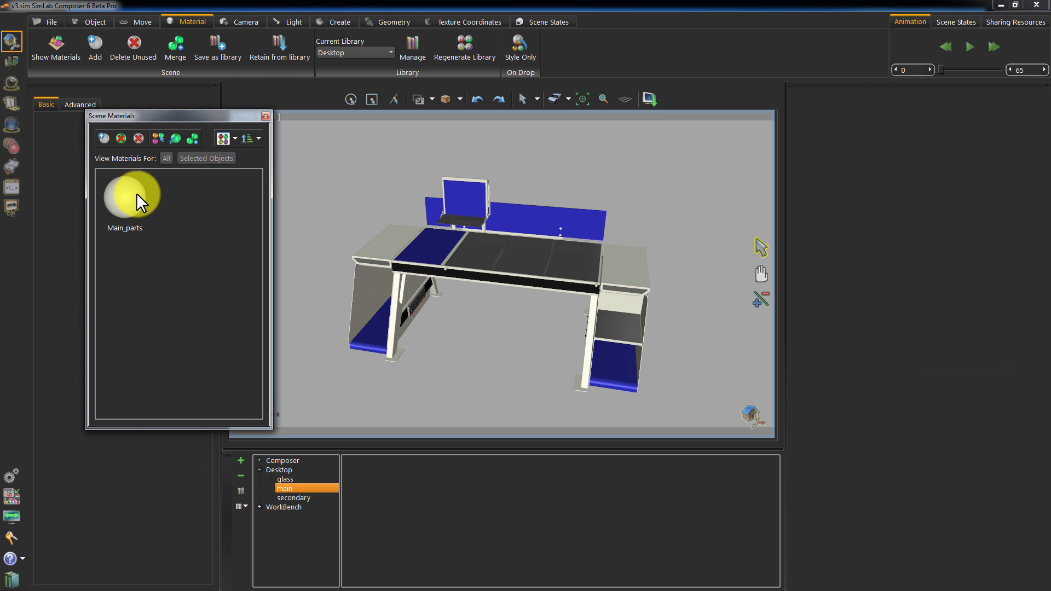
left_click_drag(129, 196, 367, 469)
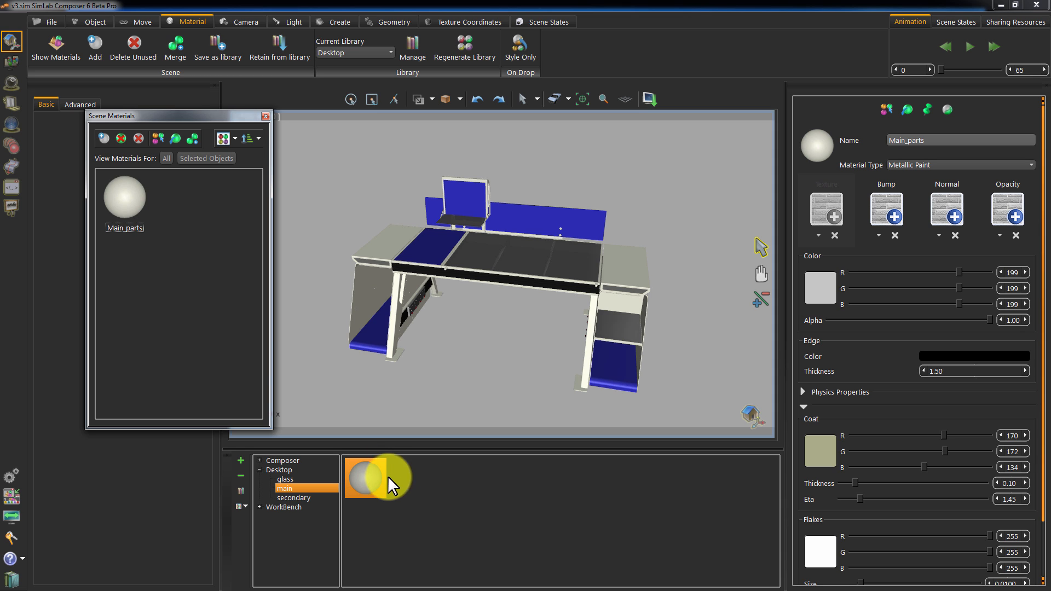
Duplicate the Main_parts material within the main group and name the copy main_parts_2.
mouse_move(430, 384)
left_mouse_down()
mouse_move(488, 370)
mouse_move(568, 376)
mouse_move(550, 386)
left_mouse_up()
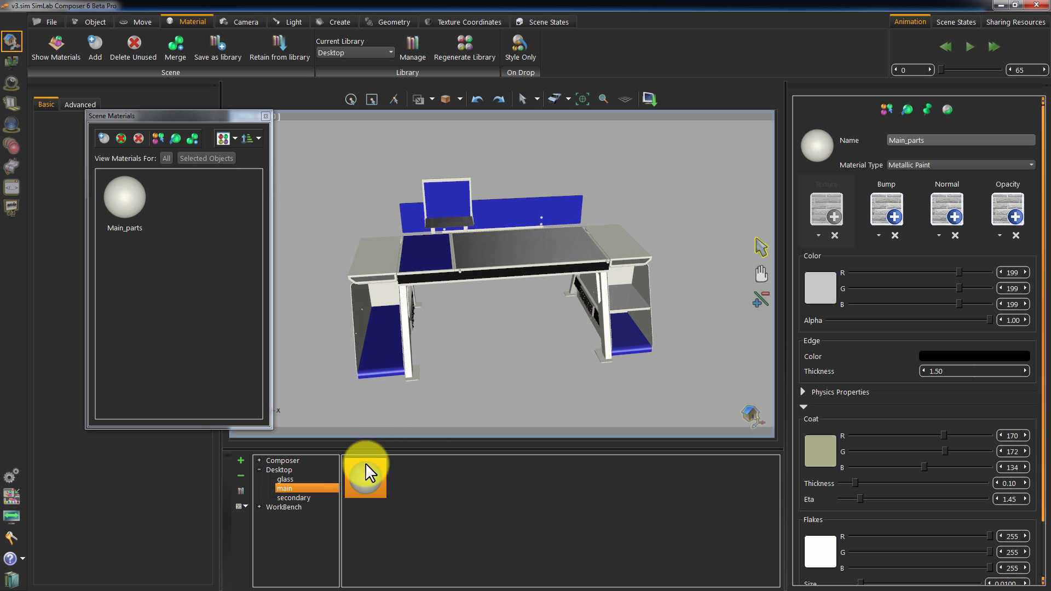
left_click_drag(366, 465, 408, 478)
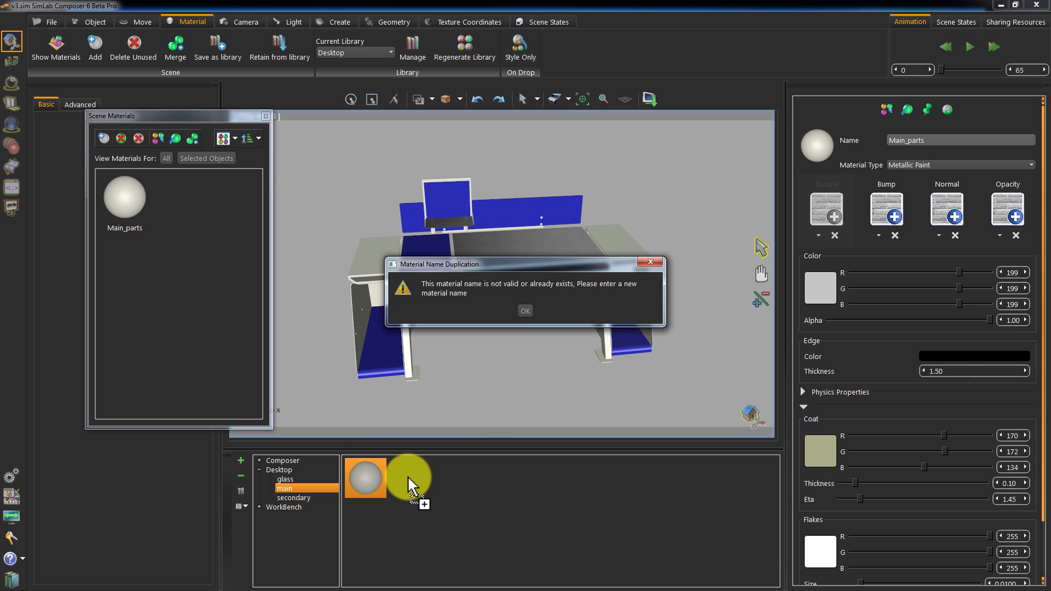
left_click(524, 311)
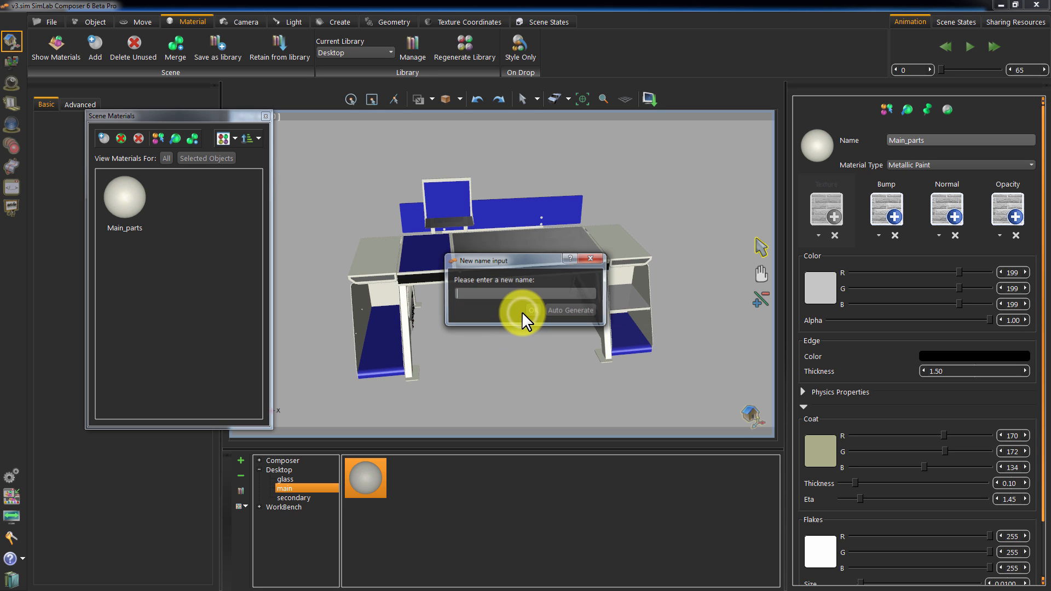
type("m")
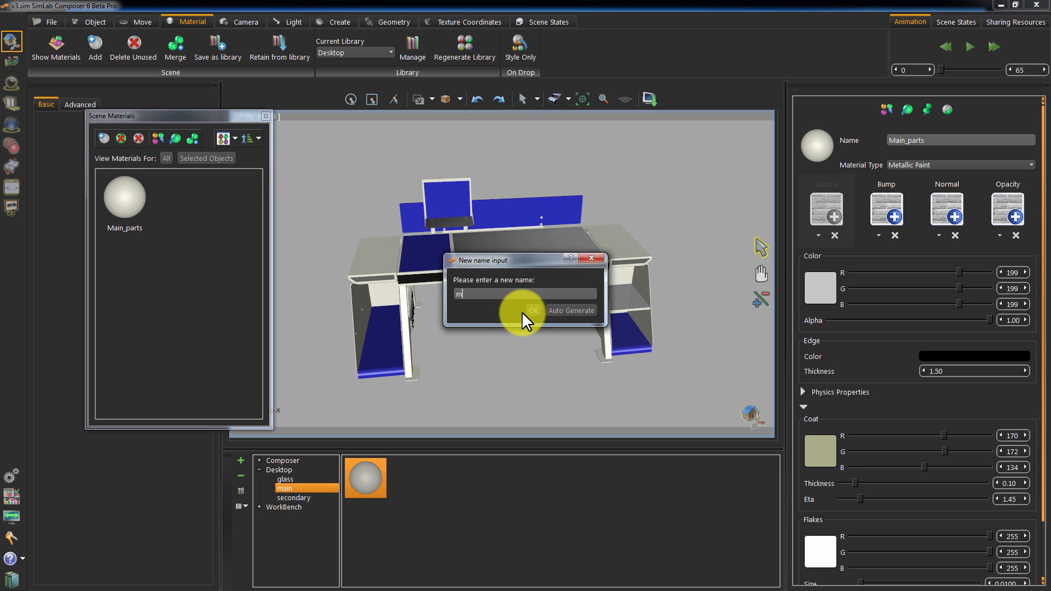
type("ain_parts_2")
left_click(526, 311)
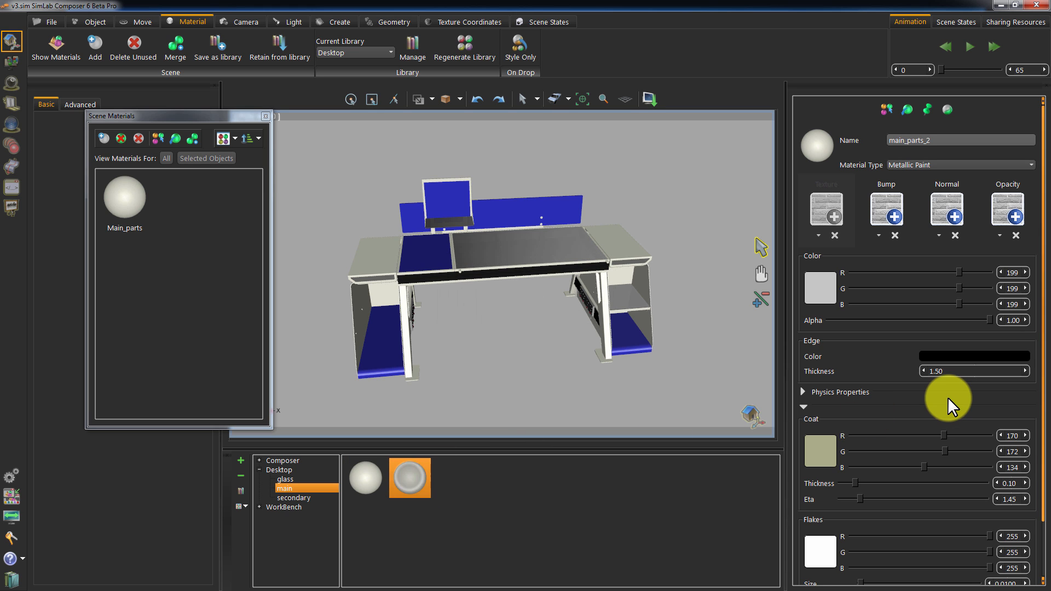
Set the coat colour of main_parts_2 to blue, RGB 56, 128, 172.
left_click(820, 451)
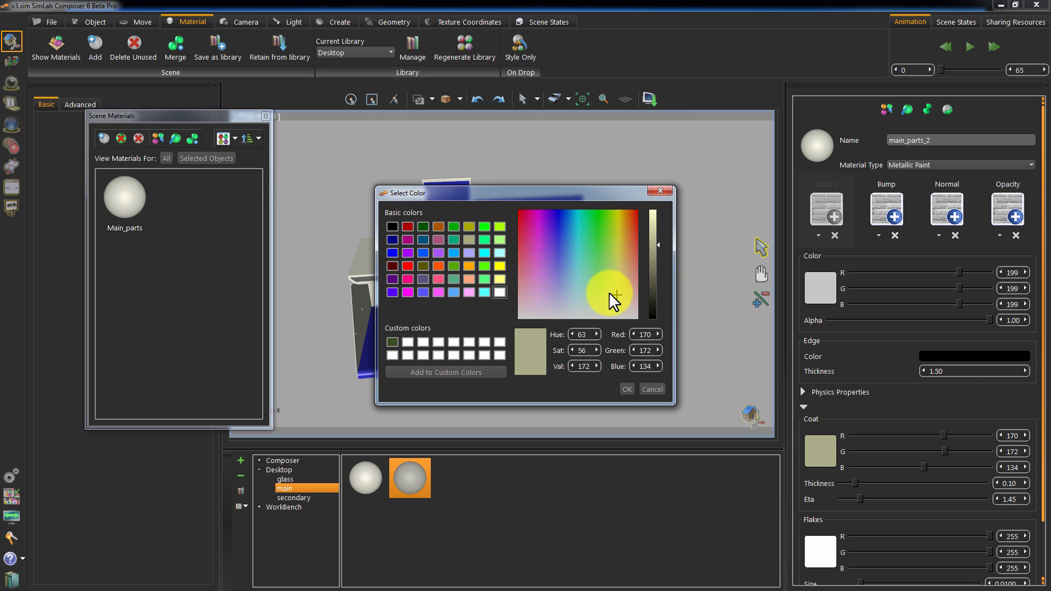
left_click_drag(614, 297, 570, 245)
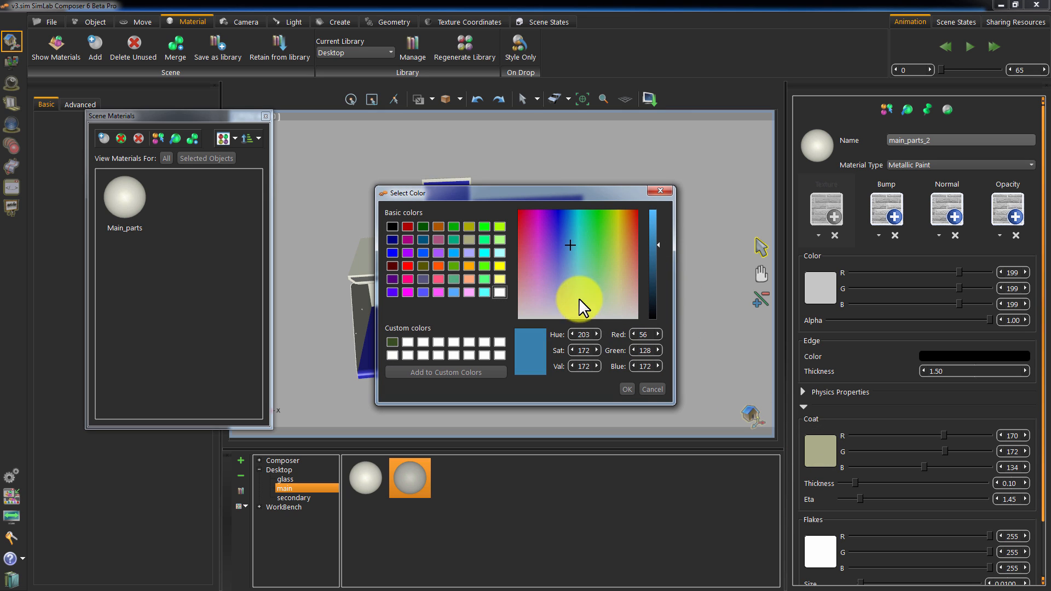
left_click(627, 387)
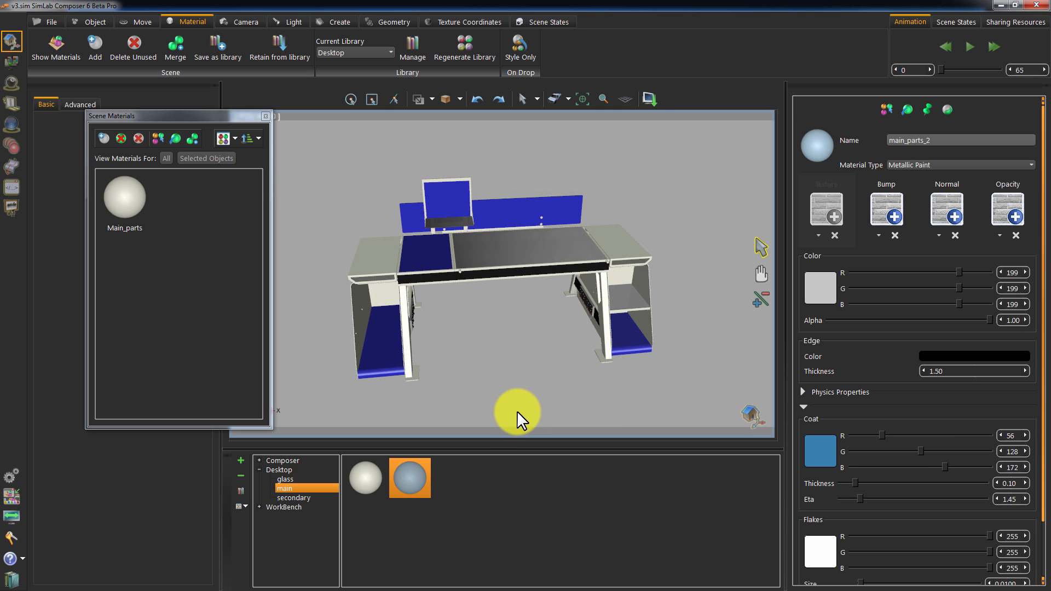
Apply main_parts_2 from the library to the desk's left side tray and preview it in real-time rendering.
left_click_drag(418, 472, 378, 263)
left_click(512, 327)
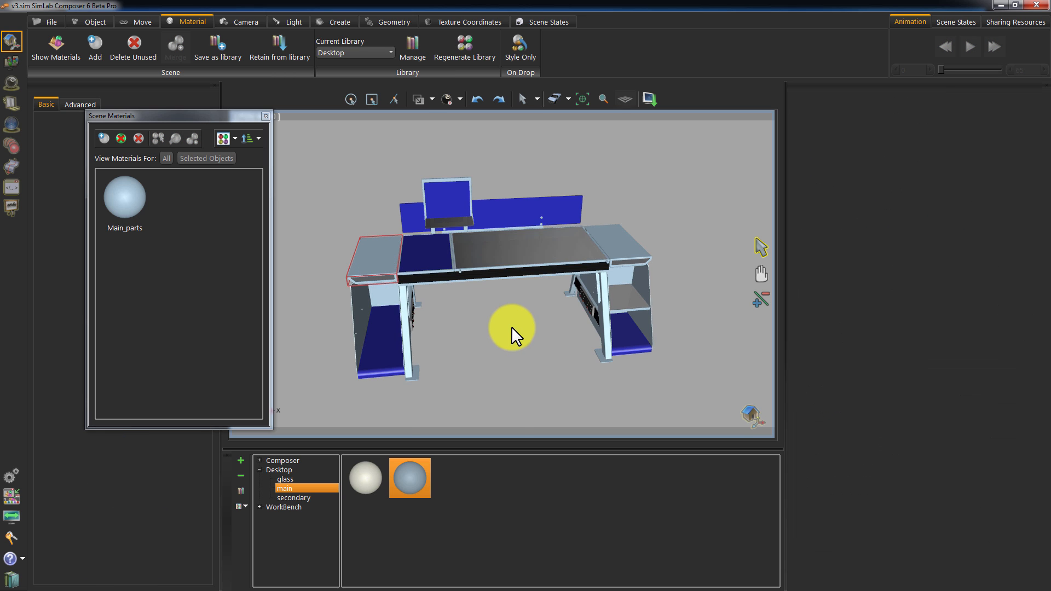
key("ctrl+r")
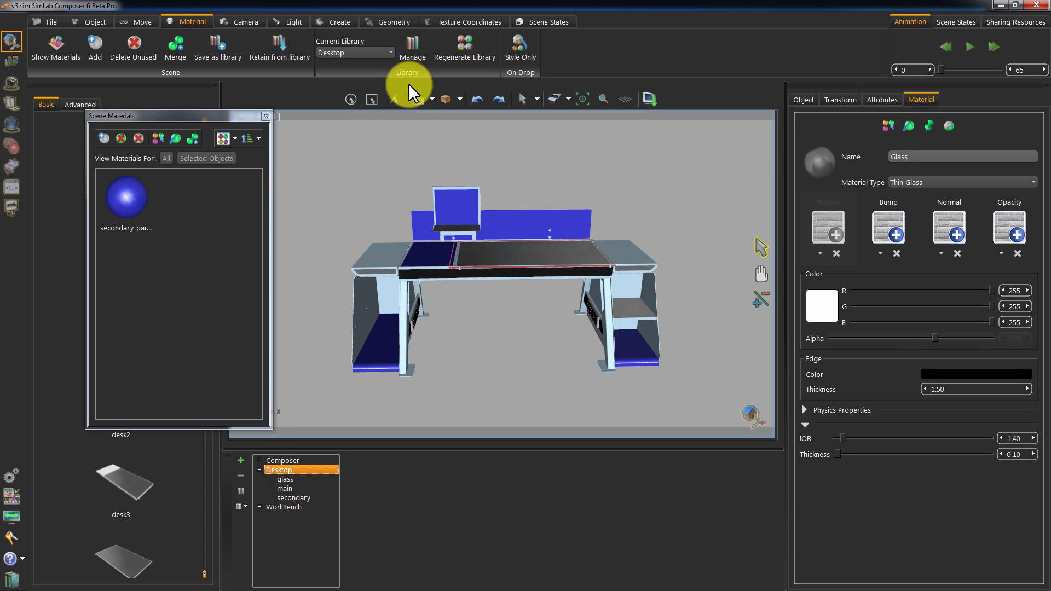
Regenerate the material images of the Desktop library and check the thumbnails in its groups.
left_click(460, 50)
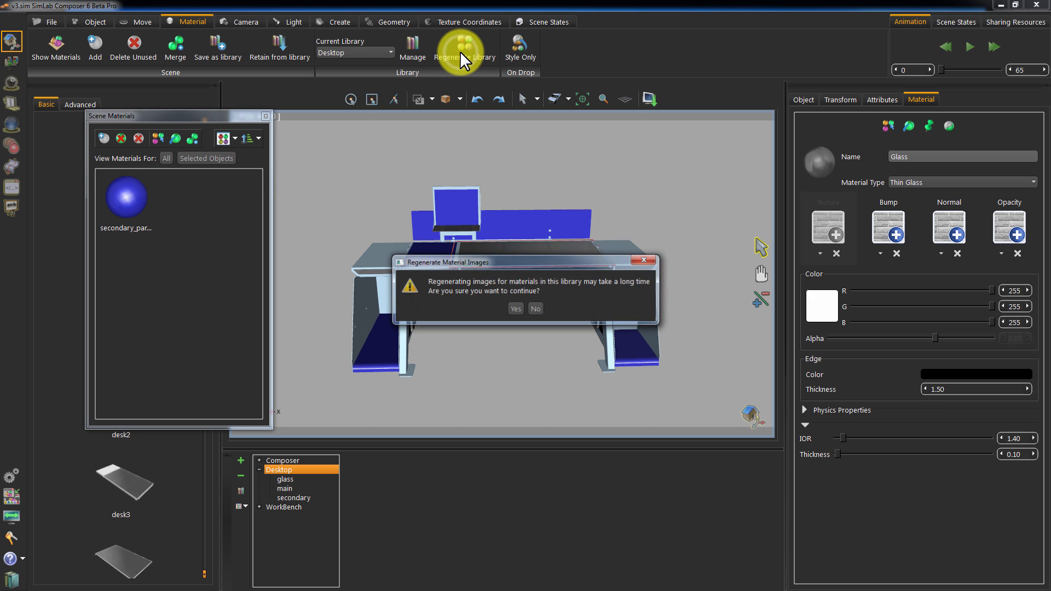
left_click(515, 309)
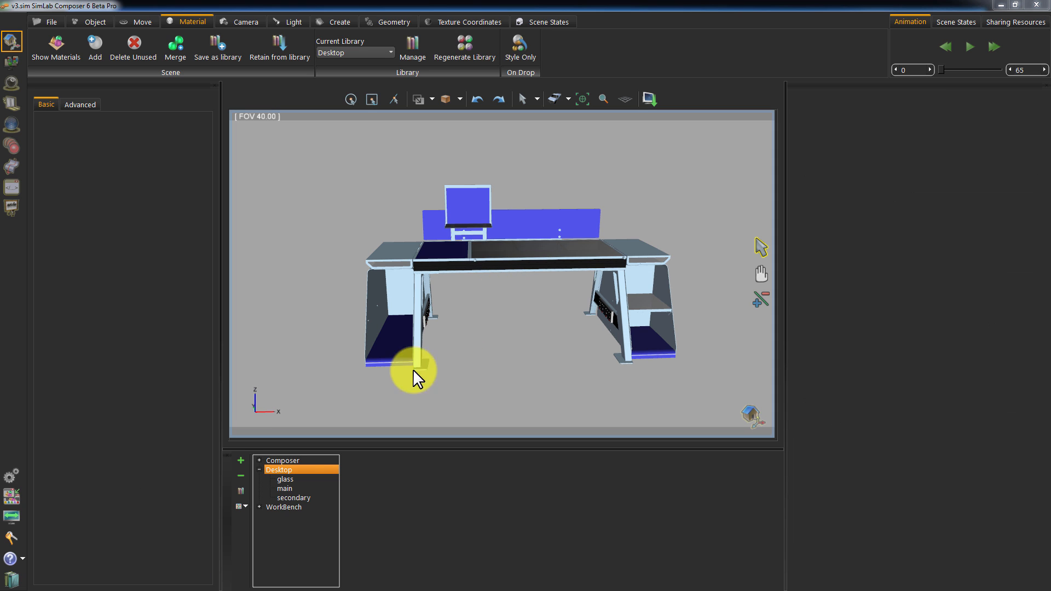
left_click(288, 488)
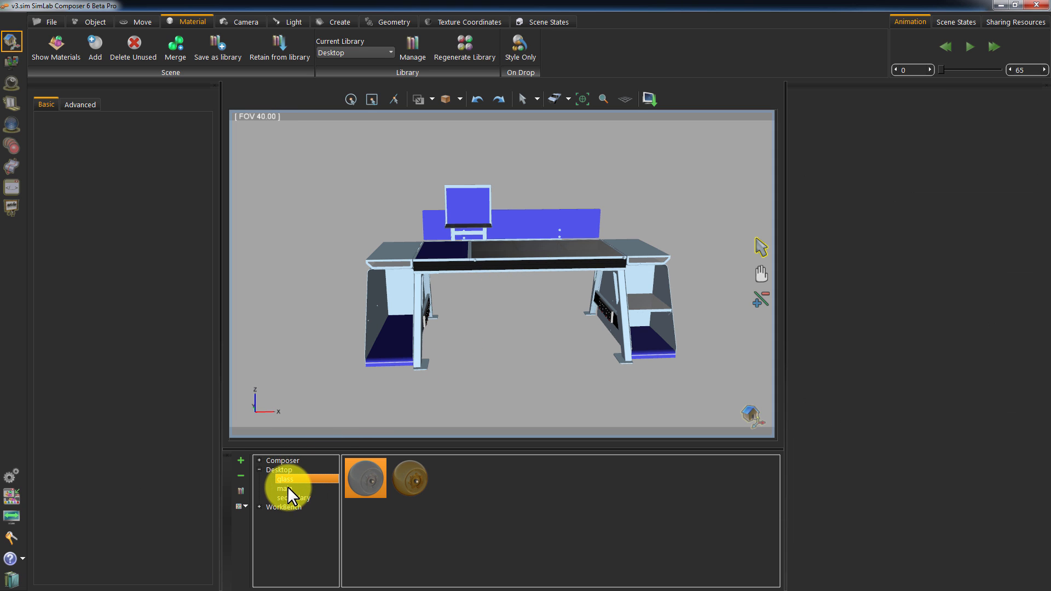
Switch to the full presentation layout and check the materials in the Desktop library's glass and main groups.
left_click(288, 496)
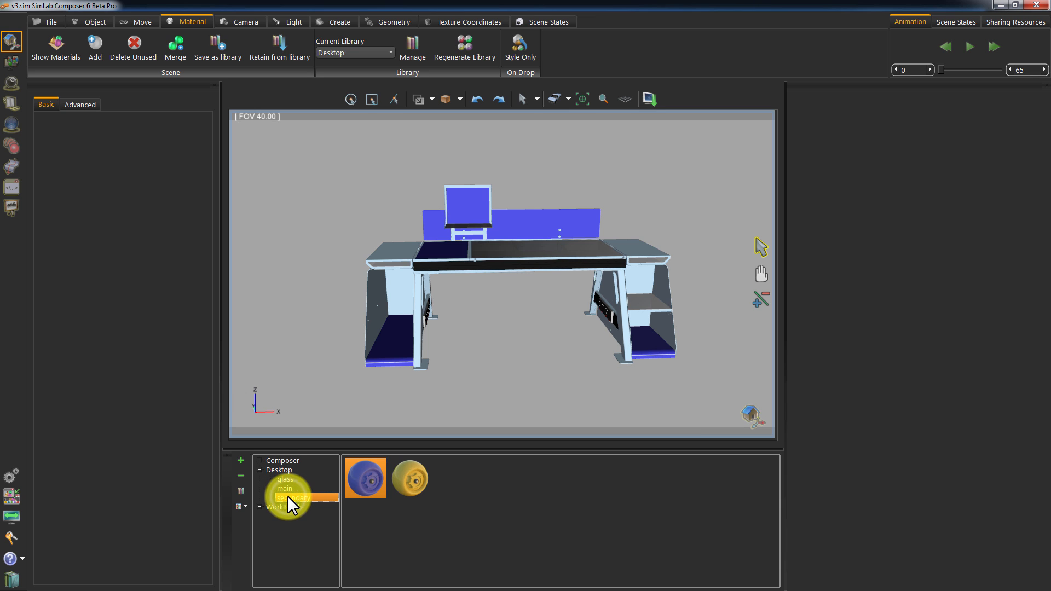
left_click(291, 471)
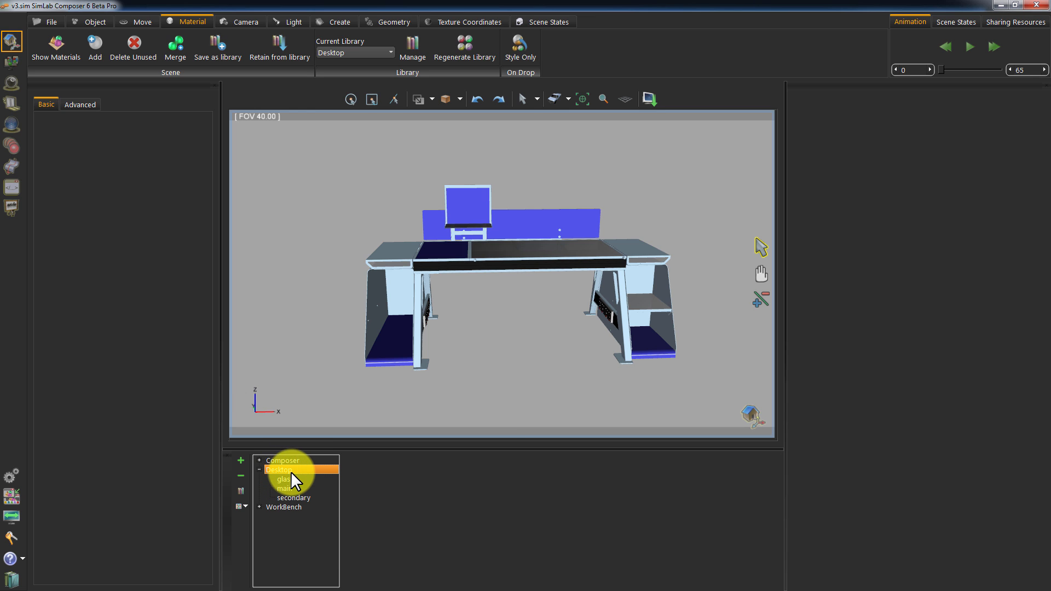
left_click(15, 199)
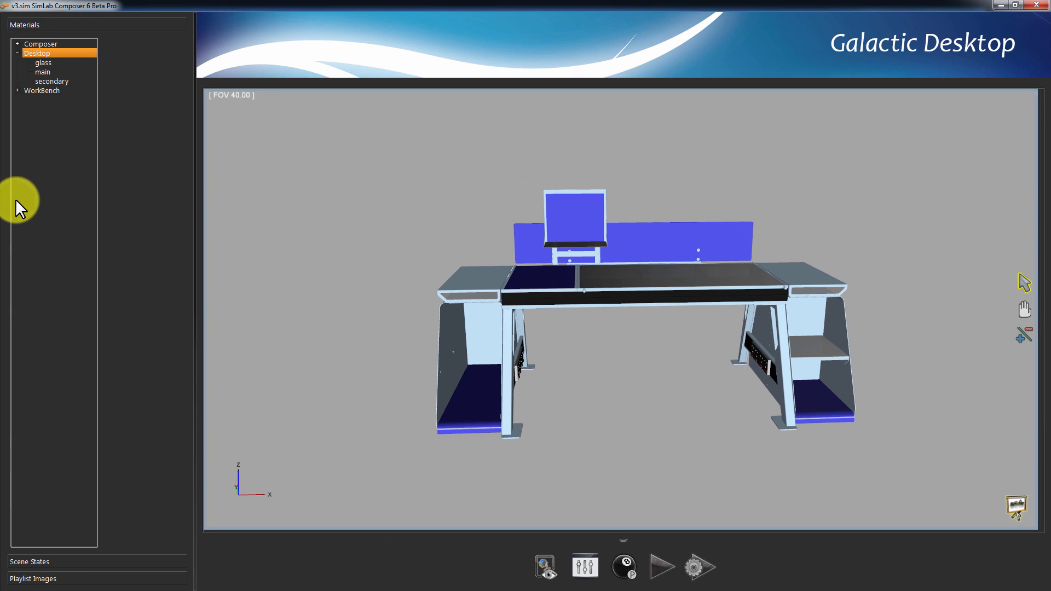
left_click(48, 61)
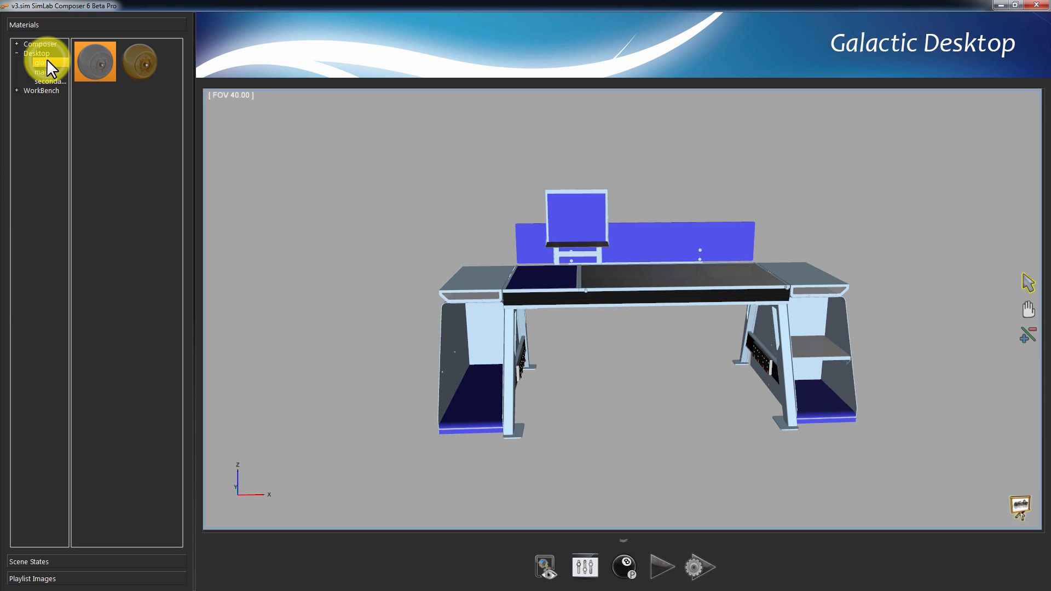
left_click(44, 72)
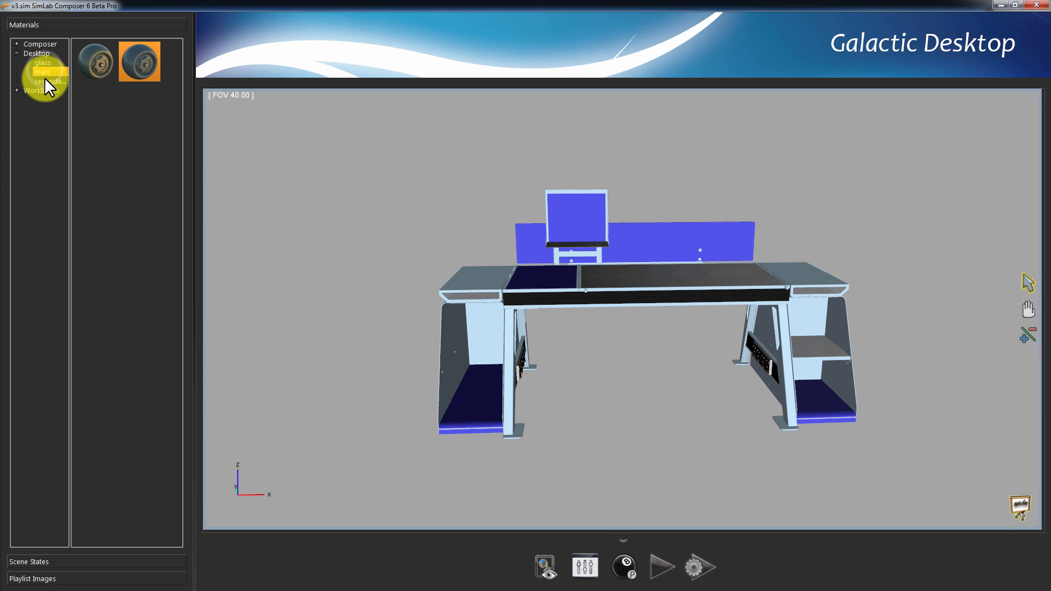
Recolour the desk in the presentation layout with the Desktop library's alternative materials: yellow for secondary parts, blue for main parts, amber for glass.
left_click(46, 80)
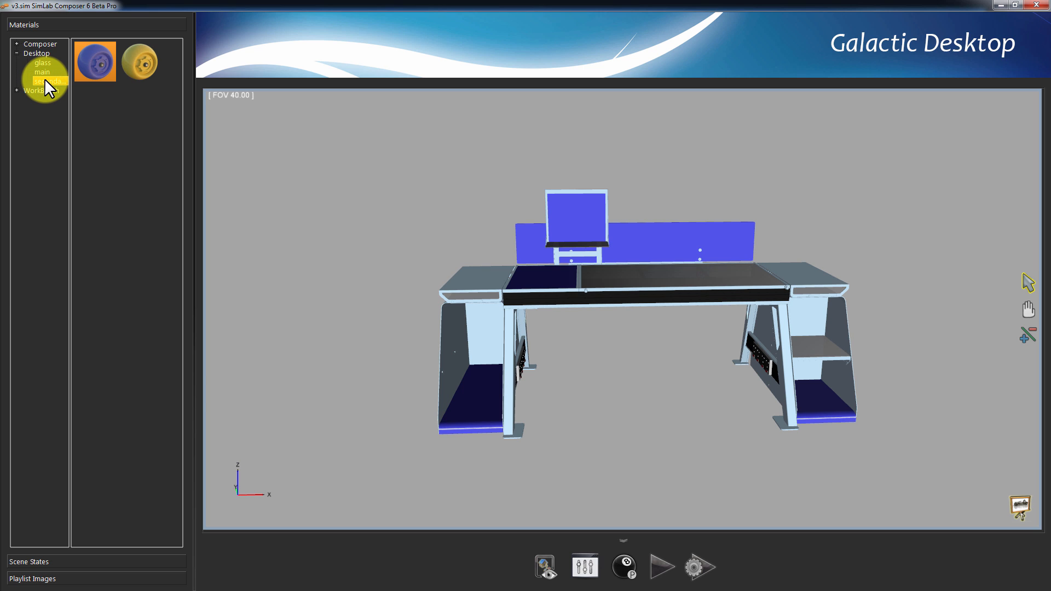
left_click_drag(128, 66, 524, 239)
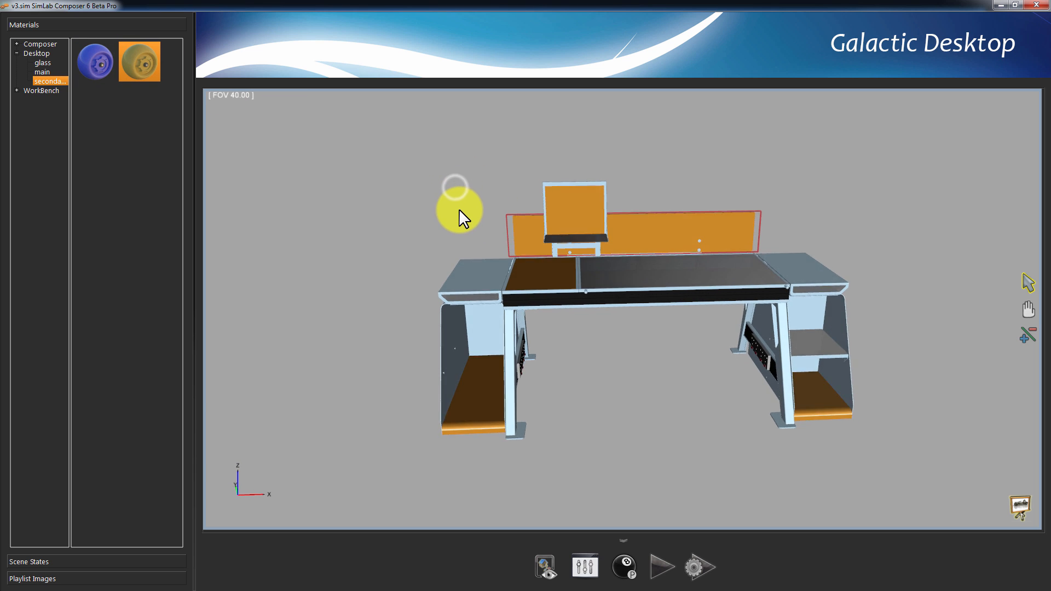
left_click(44, 71)
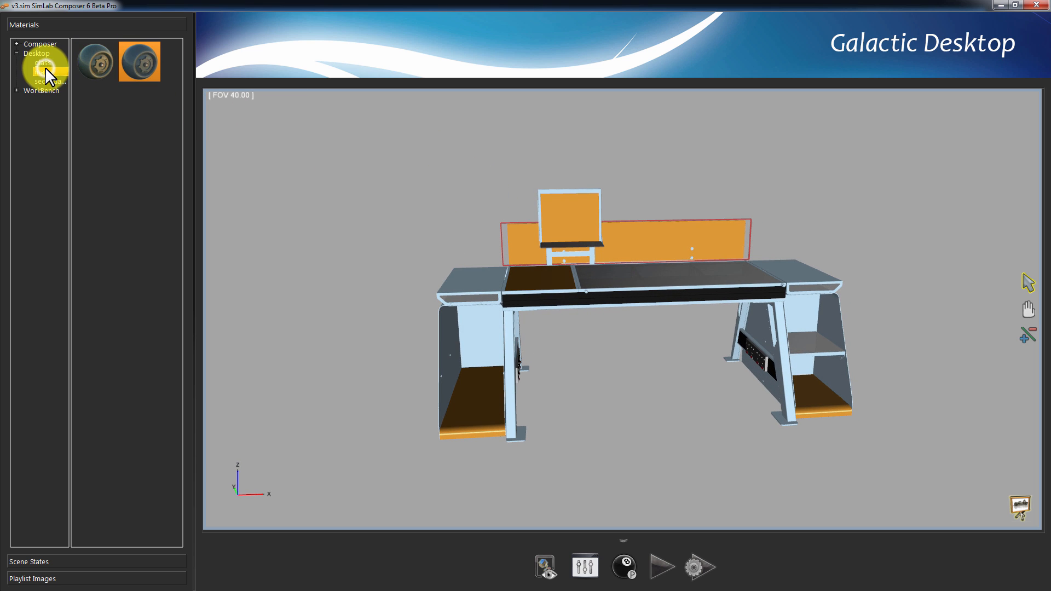
left_click_drag(131, 60, 469, 277)
left_click_drag(400, 214, 494, 259)
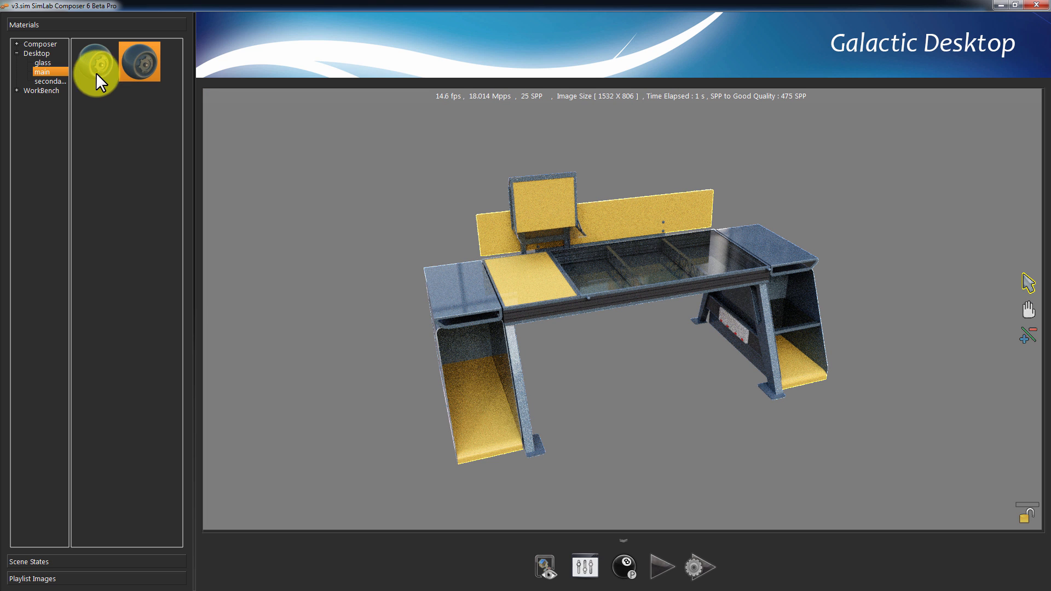
left_click(41, 62)
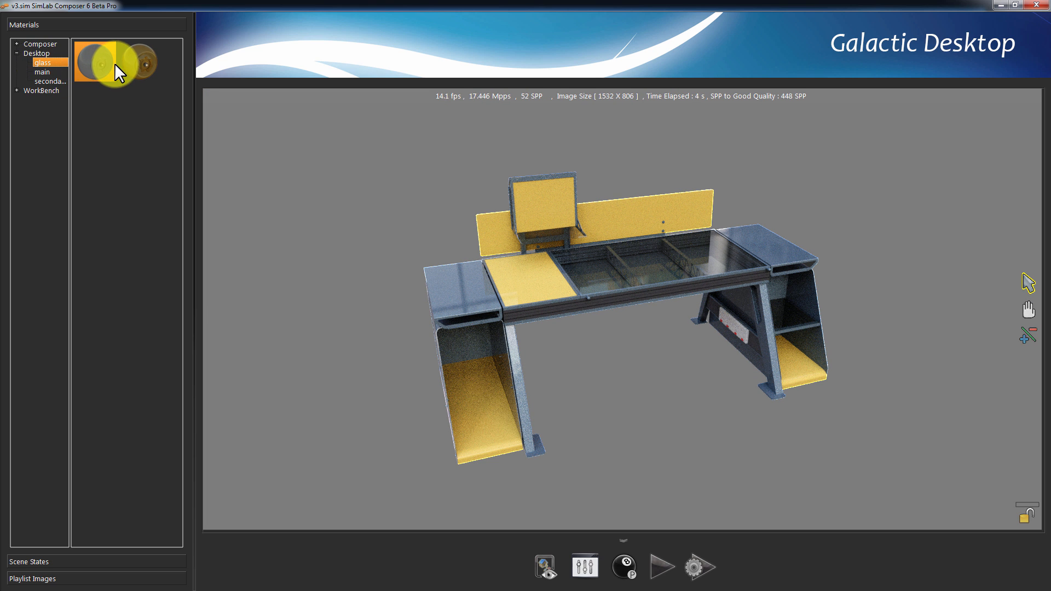
left_click_drag(129, 62, 591, 271)
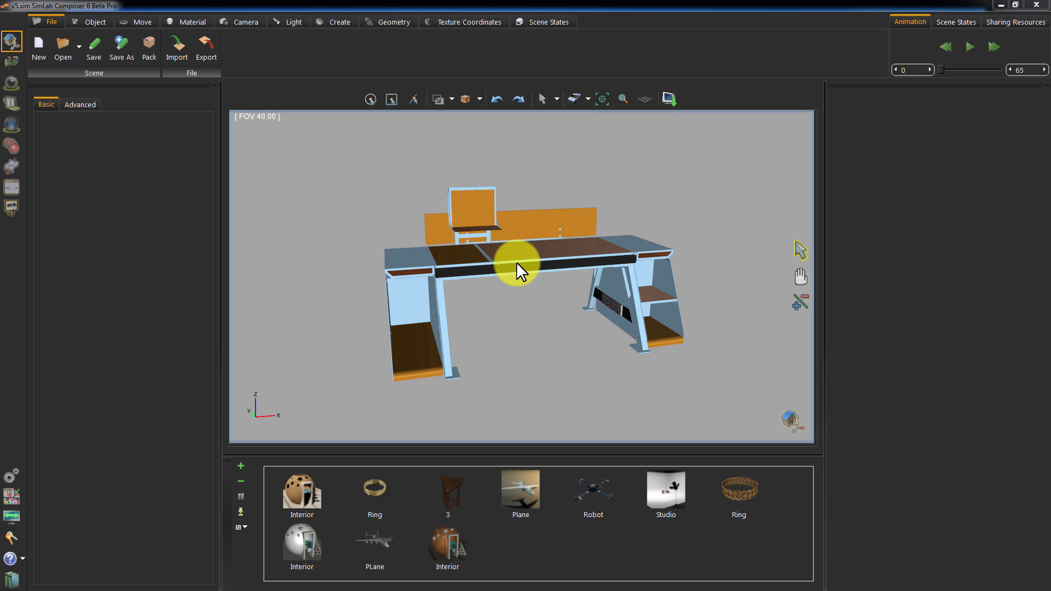
Capture one scene state from the desk scene with all categories applied and a second one applying materials only.
left_click(540, 21)
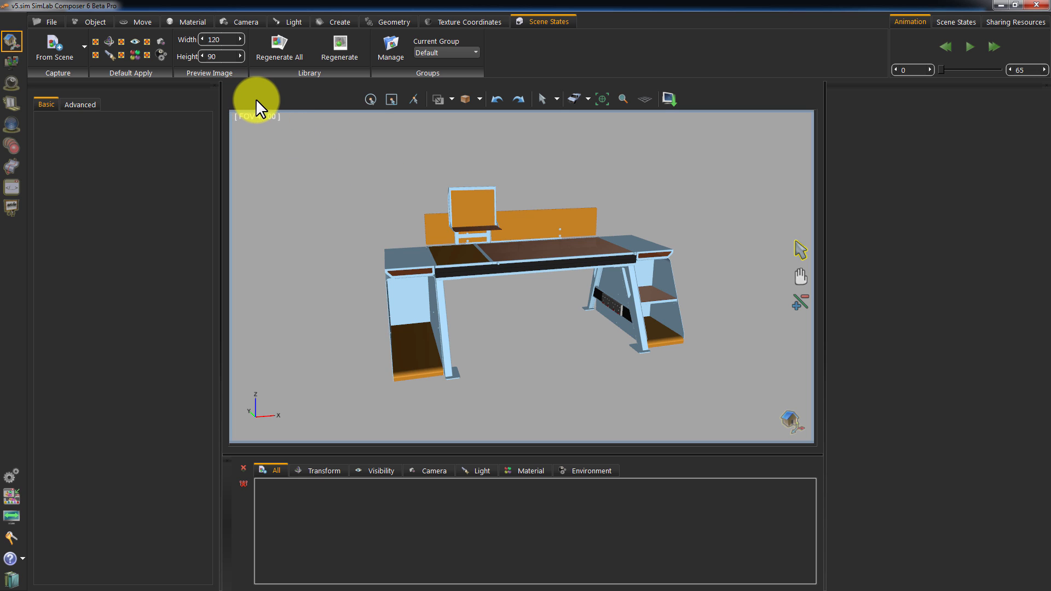
left_click(69, 43)
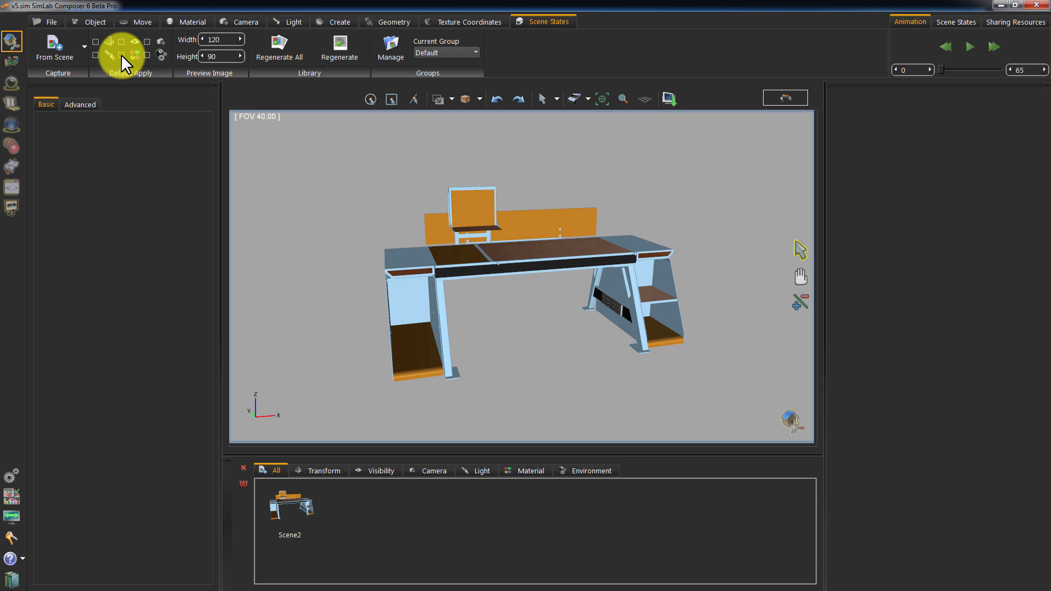
left_click(51, 49)
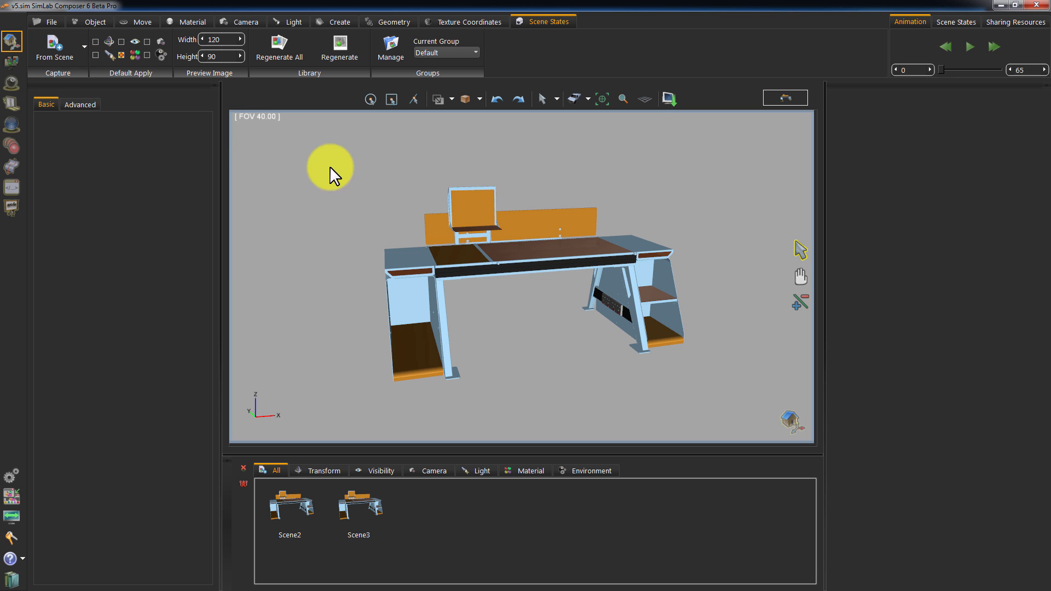
Set the colour of the backboard's secondary_parts material to turquoise, RGB 74, 255, 201.
left_click(431, 222)
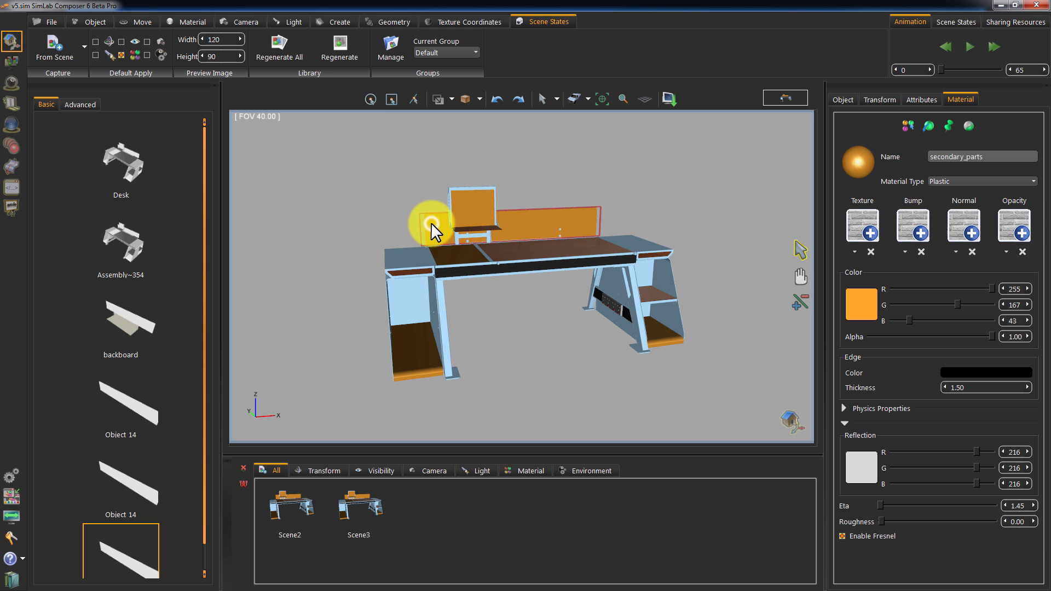
left_click_drag(526, 315, 508, 305)
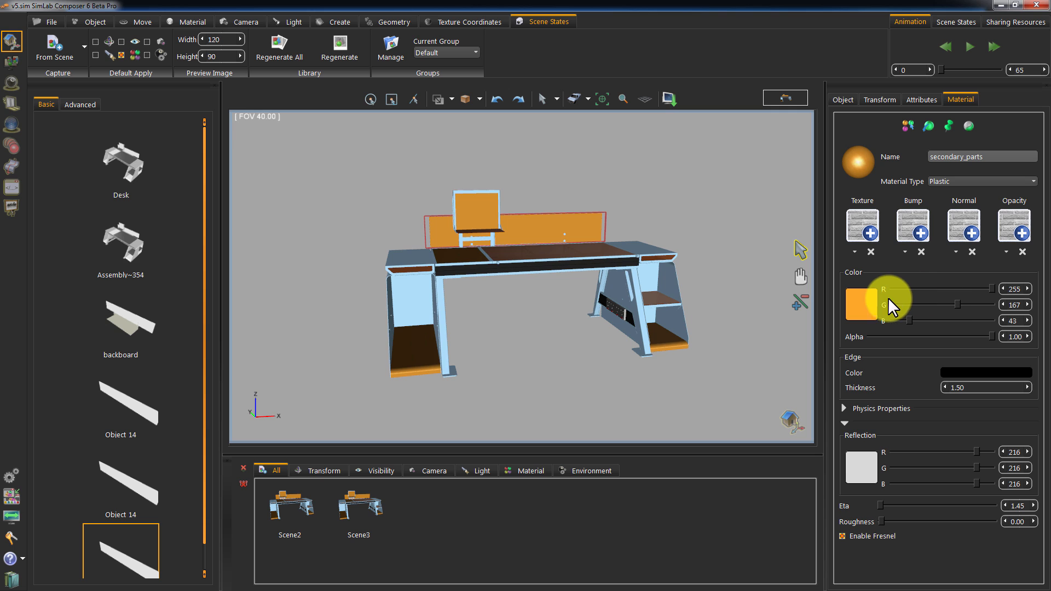
left_click(873, 298)
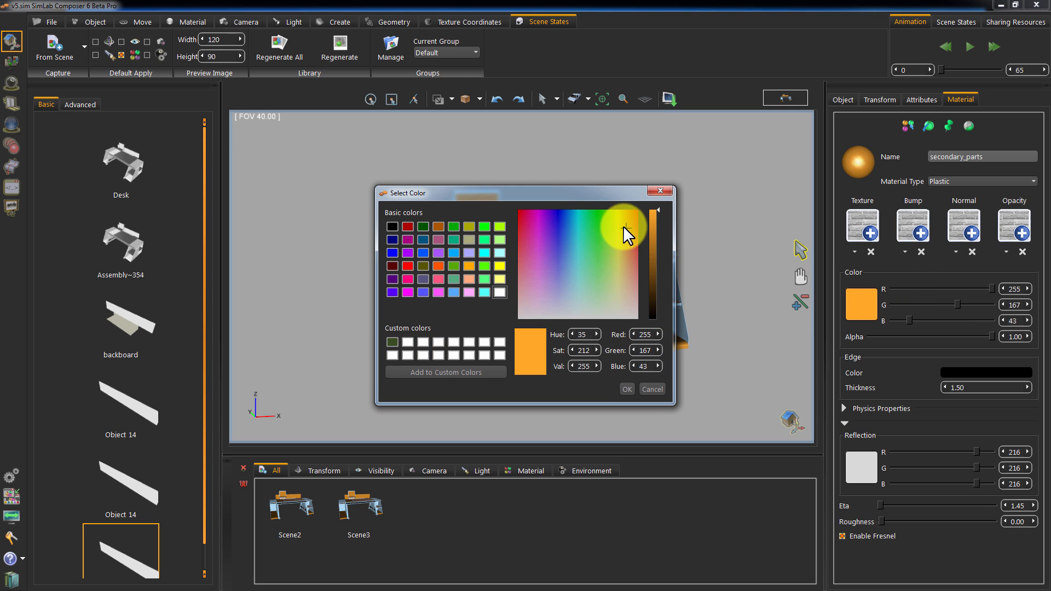
left_click_drag(624, 226, 584, 238)
left_click(625, 390)
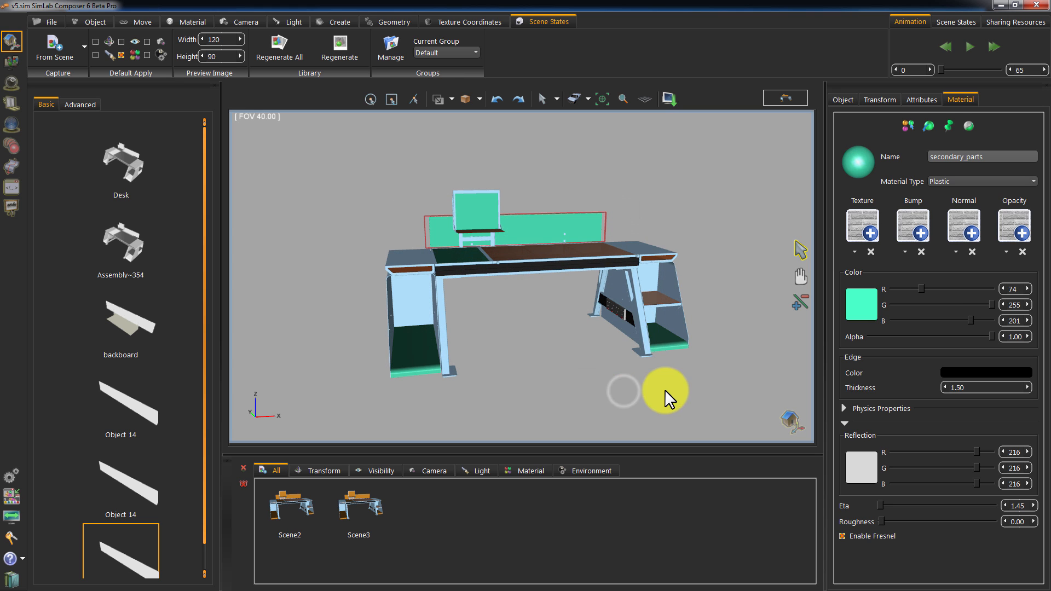
Set the colour of the side tray's Main_parts material to grey-blue, RGB 92, 114, 124.
left_click(641, 244)
left_click(850, 300)
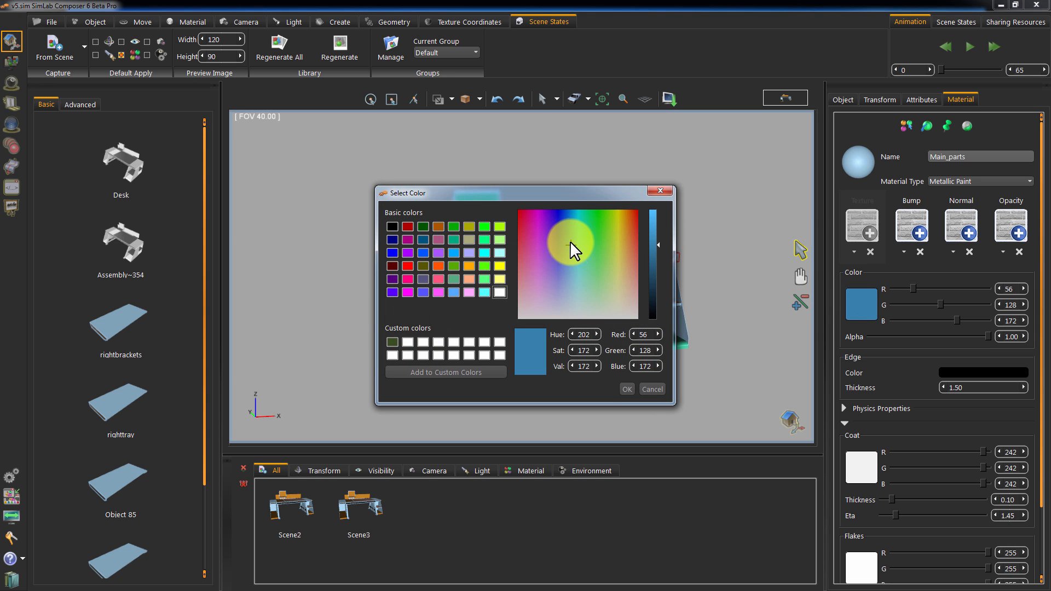
left_click_drag(570, 240, 572, 290)
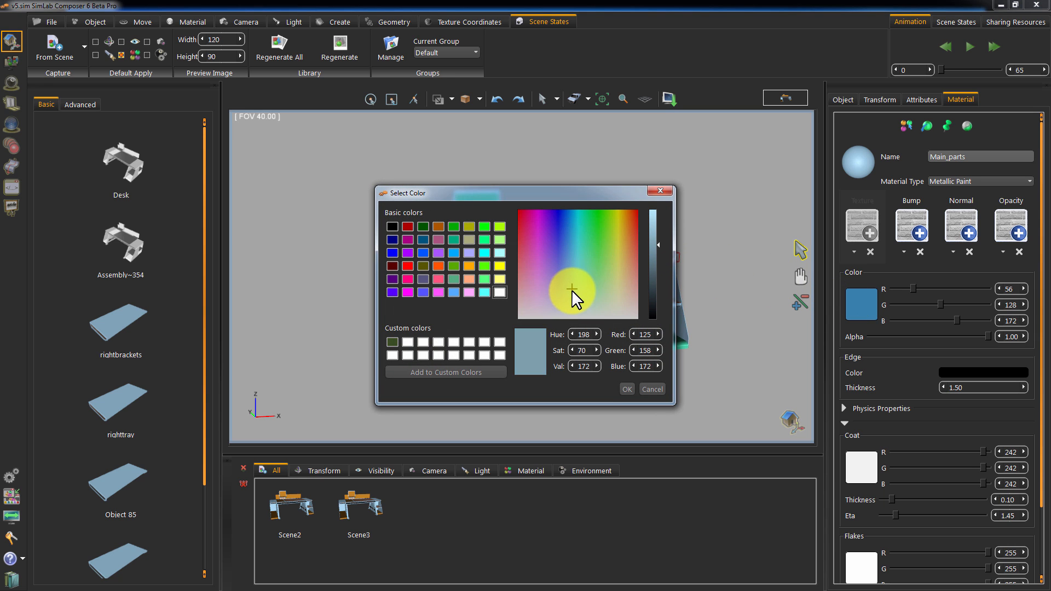
left_click_drag(659, 244, 656, 265)
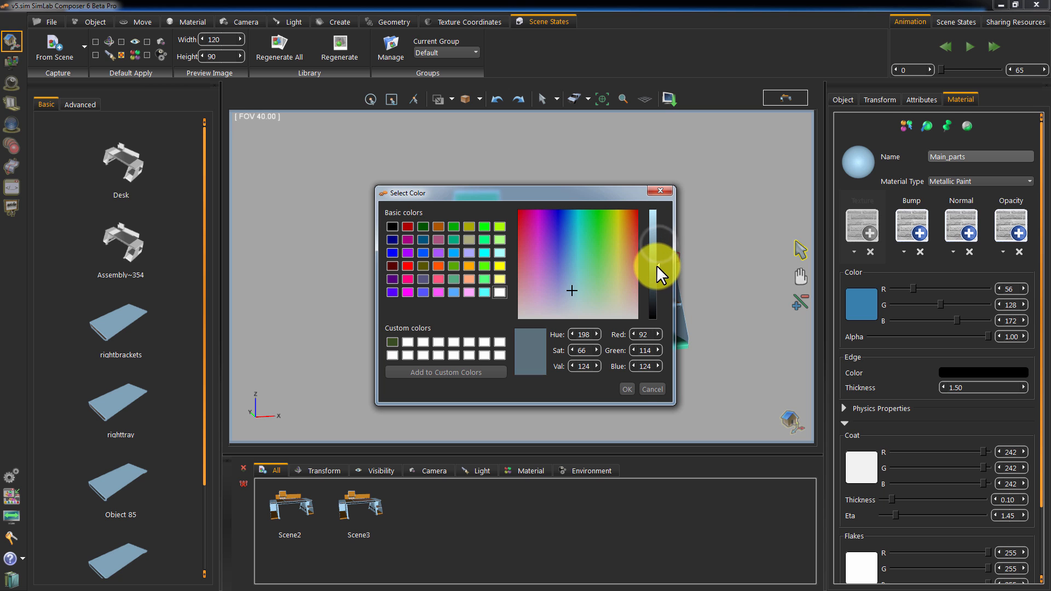
left_click(630, 383)
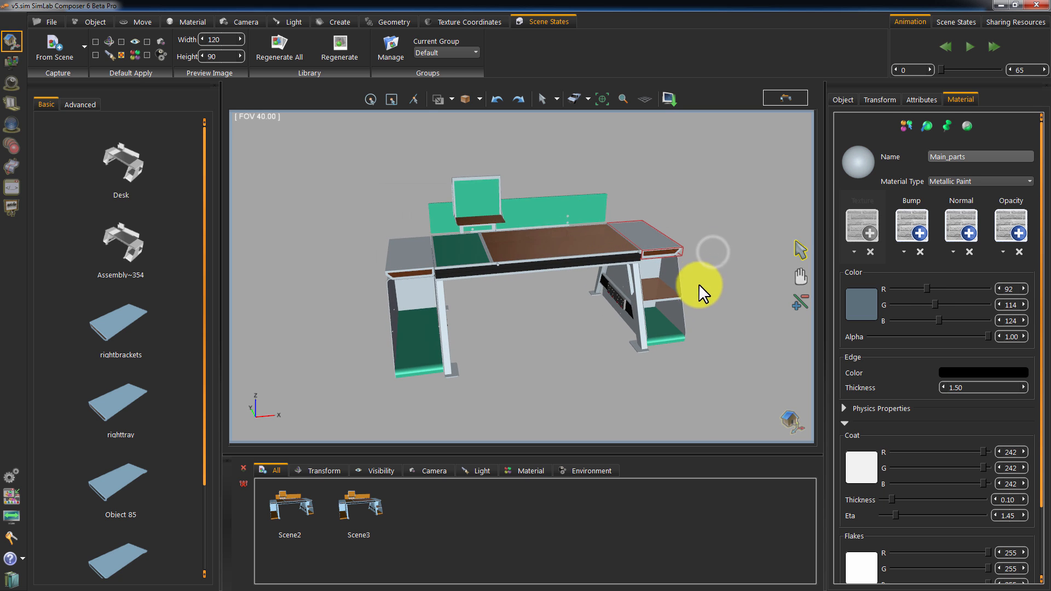
Set the desktop's Glass material colour to green, RGB 68, 255, 0, and capture the recoloured desk as a materials-only scene state.
left_click(539, 238)
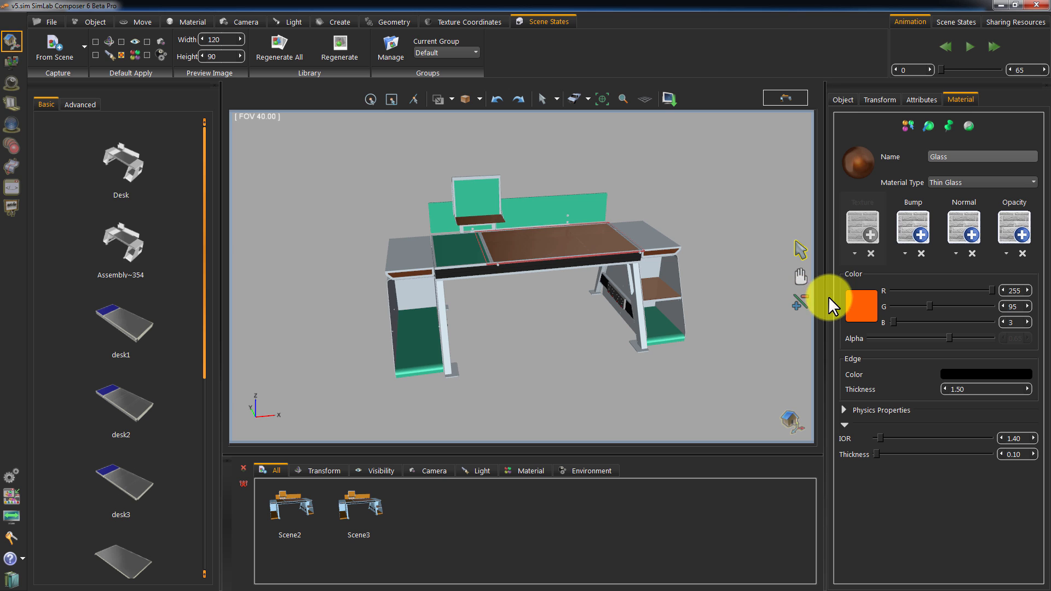
left_click(860, 307)
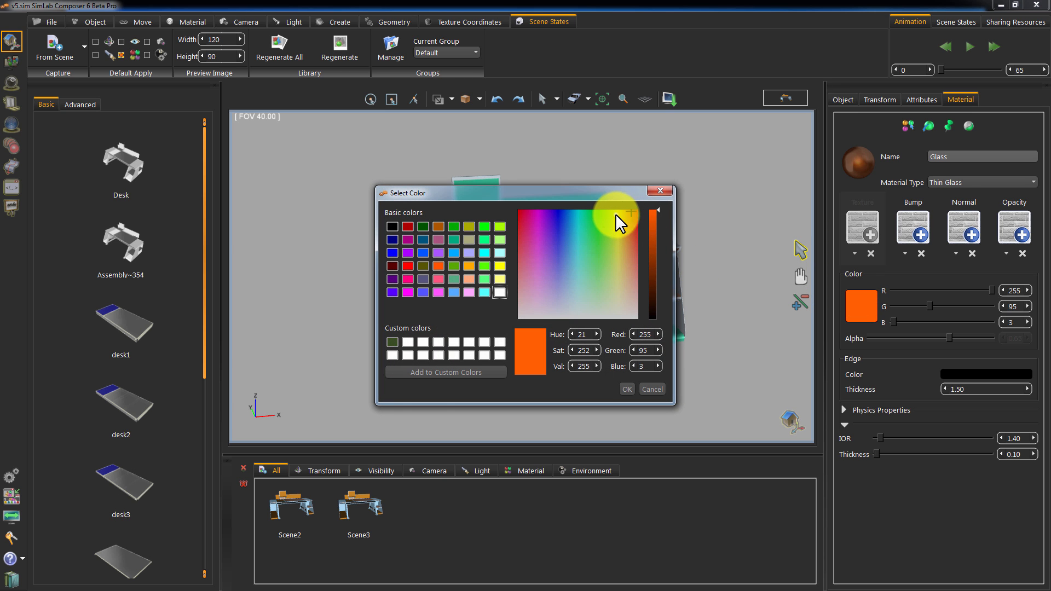
left_click_drag(615, 214, 603, 212)
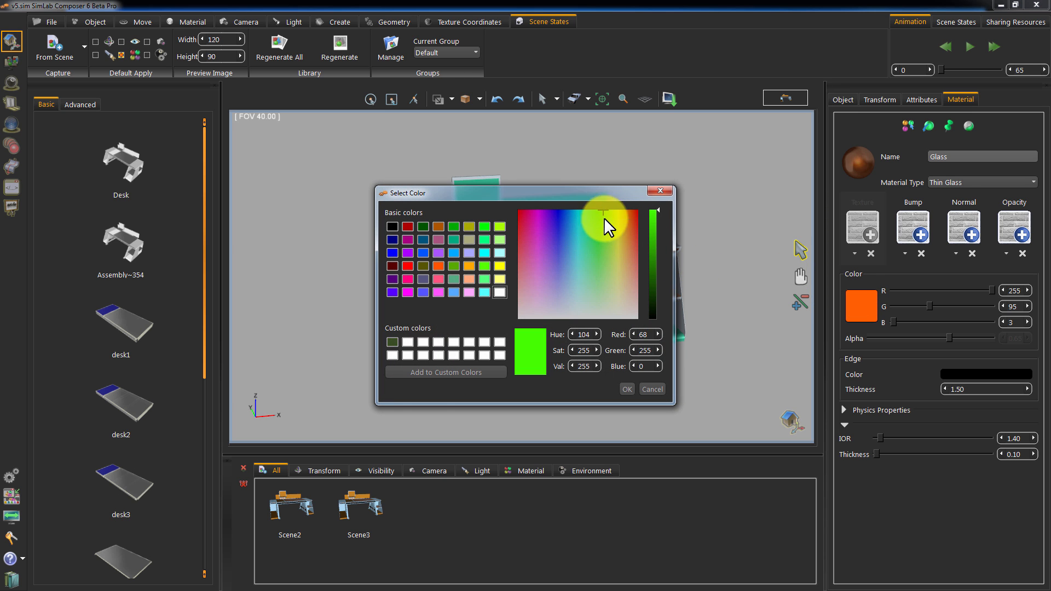
left_click(630, 387)
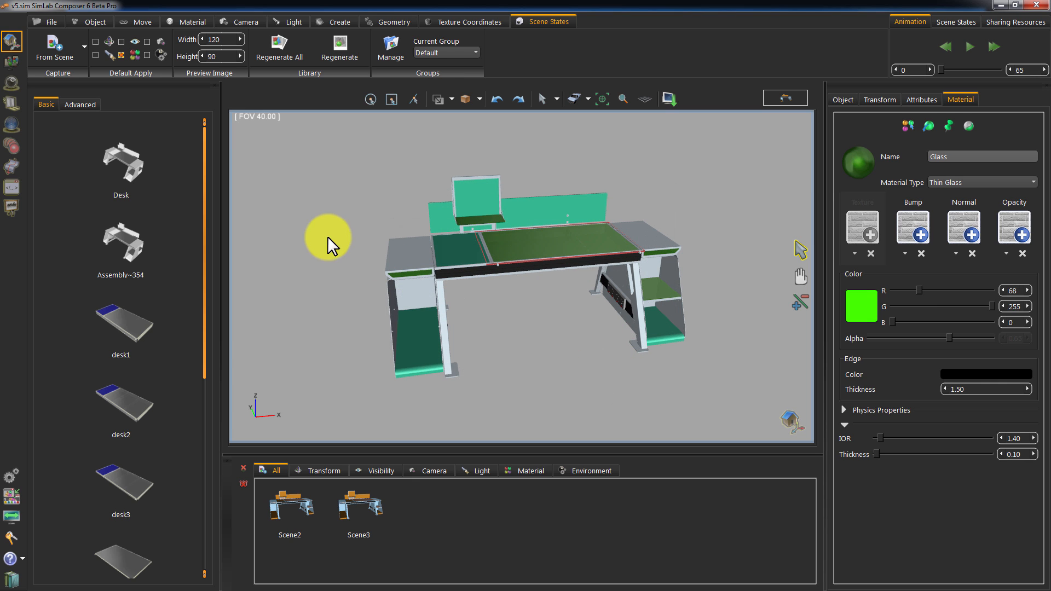
left_click(54, 60)
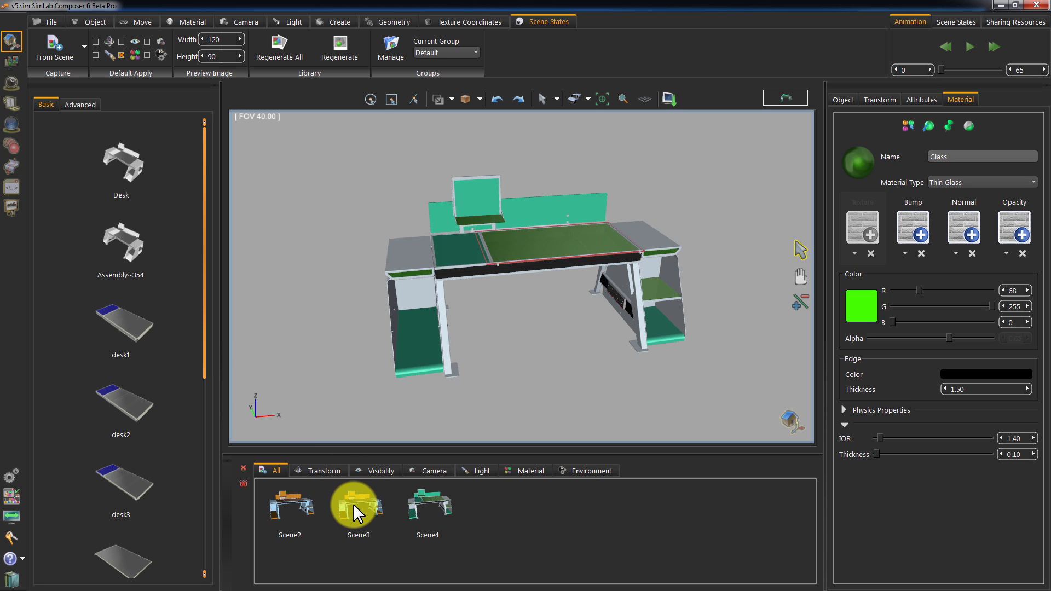
Check which categories each scene state applies, and preview the Scene3 and Scene4 material states on the desk.
left_click(301, 503)
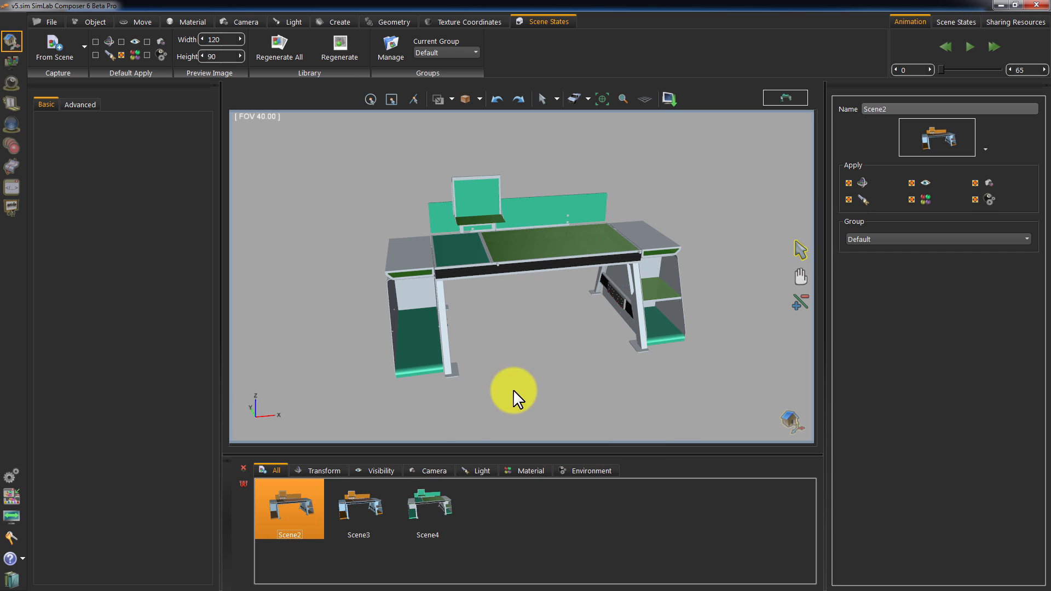
left_click(363, 511)
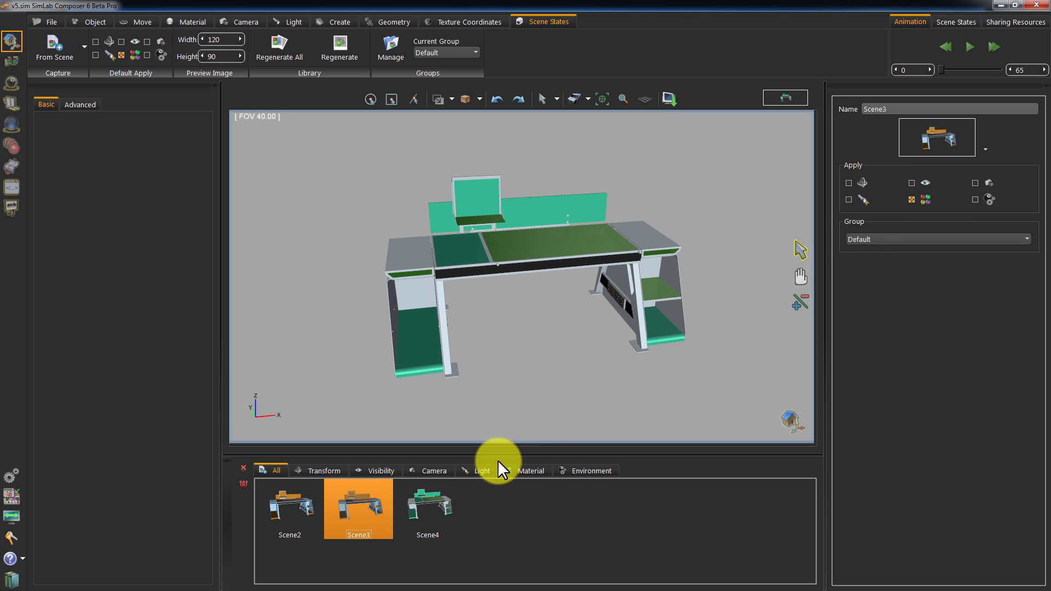
left_click(431, 507)
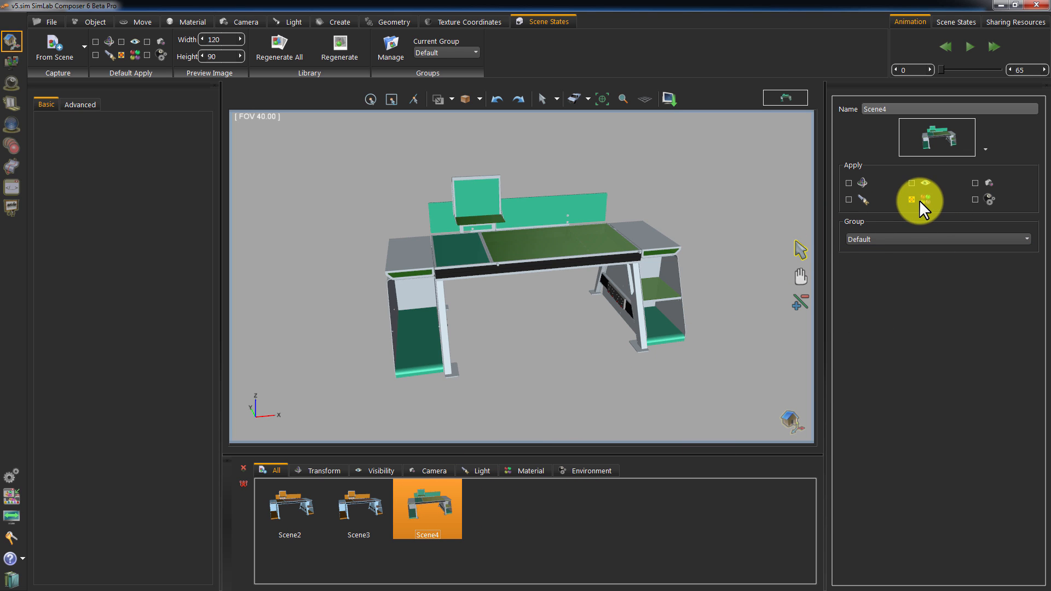
left_click(355, 499)
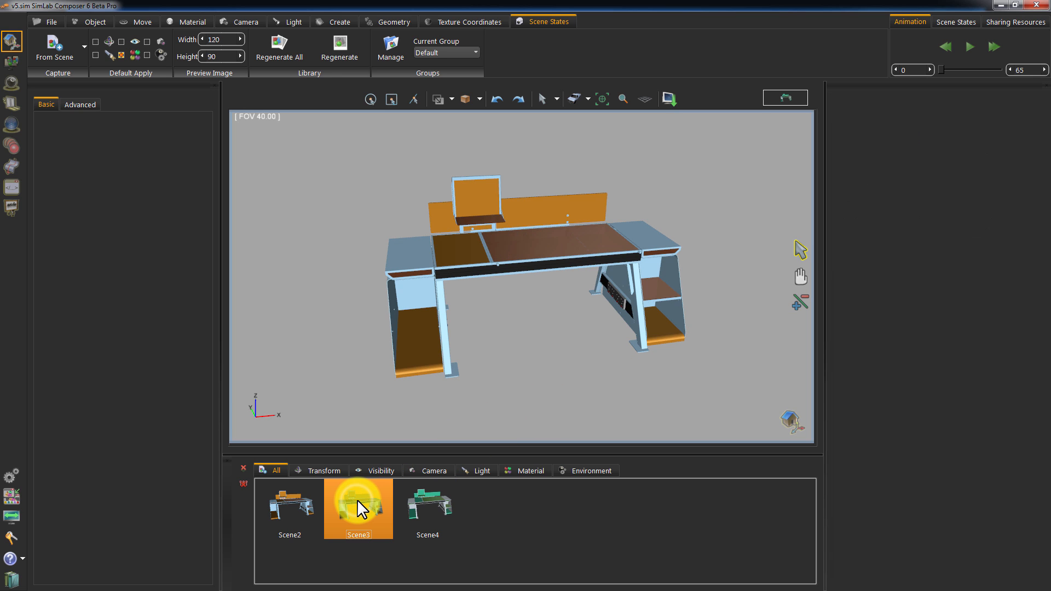
left_click(422, 491)
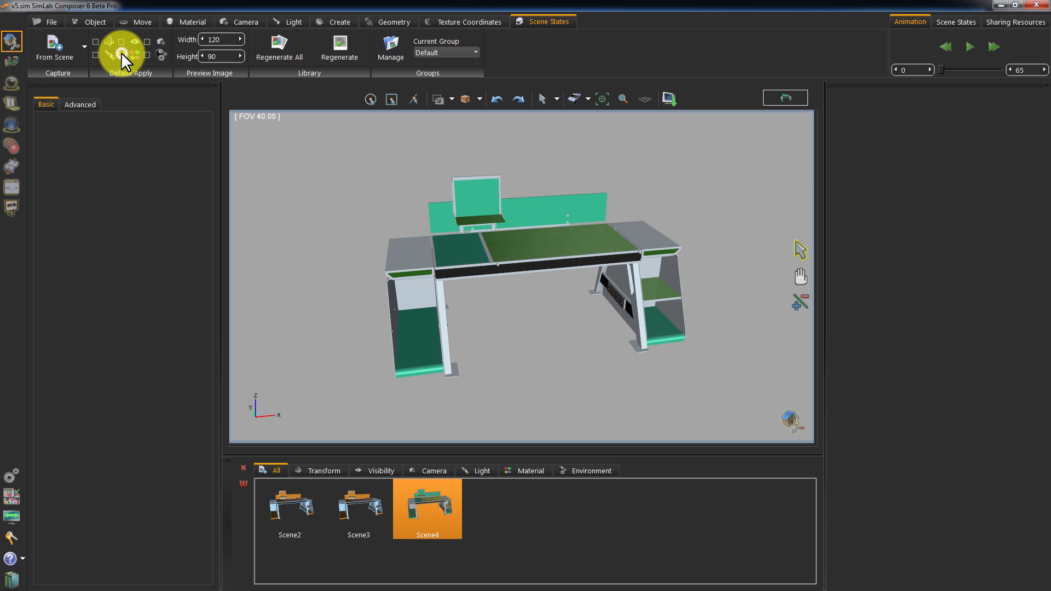
Limit the default apply categories to the camera and capture a scene state of the desk viewed from its opposite front corner.
left_click(147, 41)
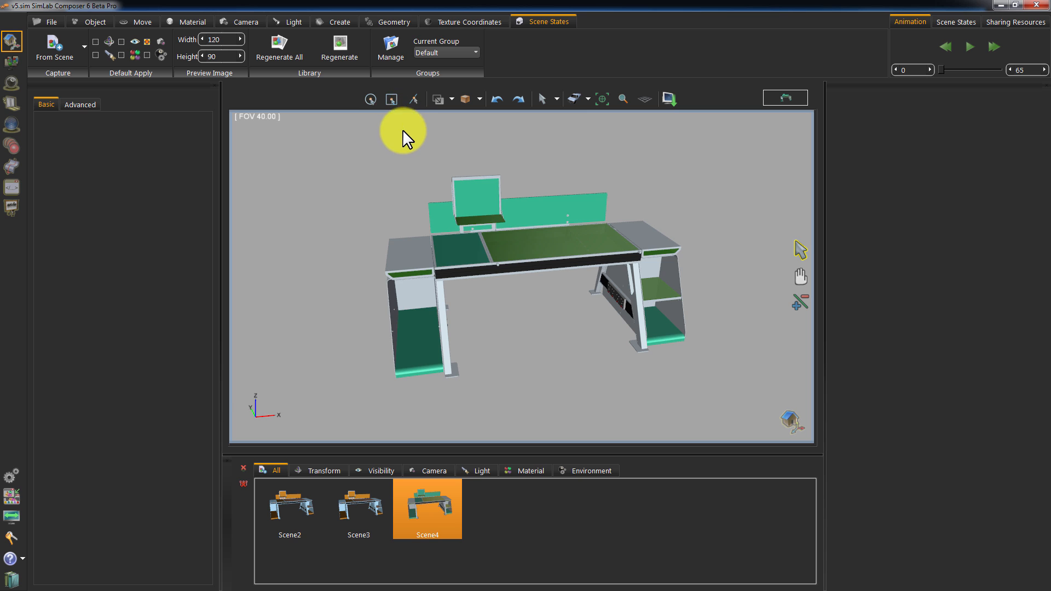
left_click_drag(402, 130, 406, 83)
left_click_drag(724, 255, 502, 287)
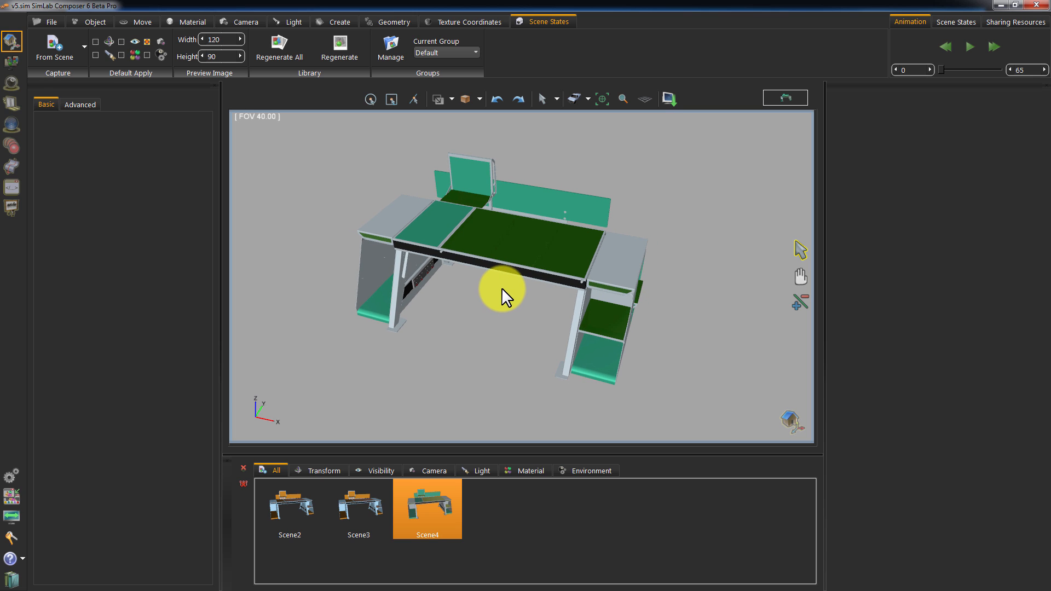
left_click(65, 44)
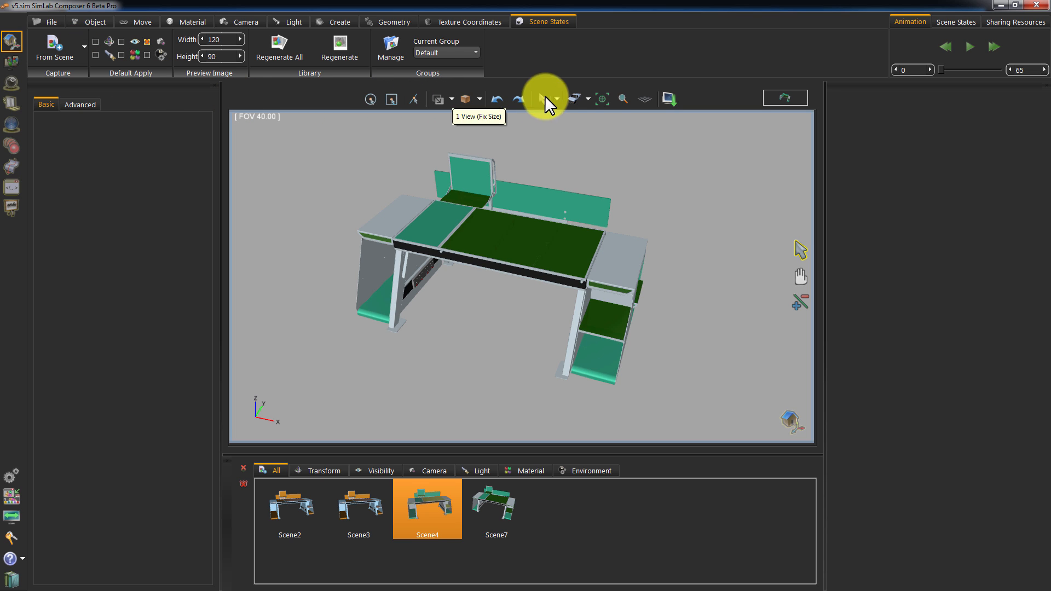
Switch to the top view of the desk and capture it as a camera-only scene state.
left_click(589, 95)
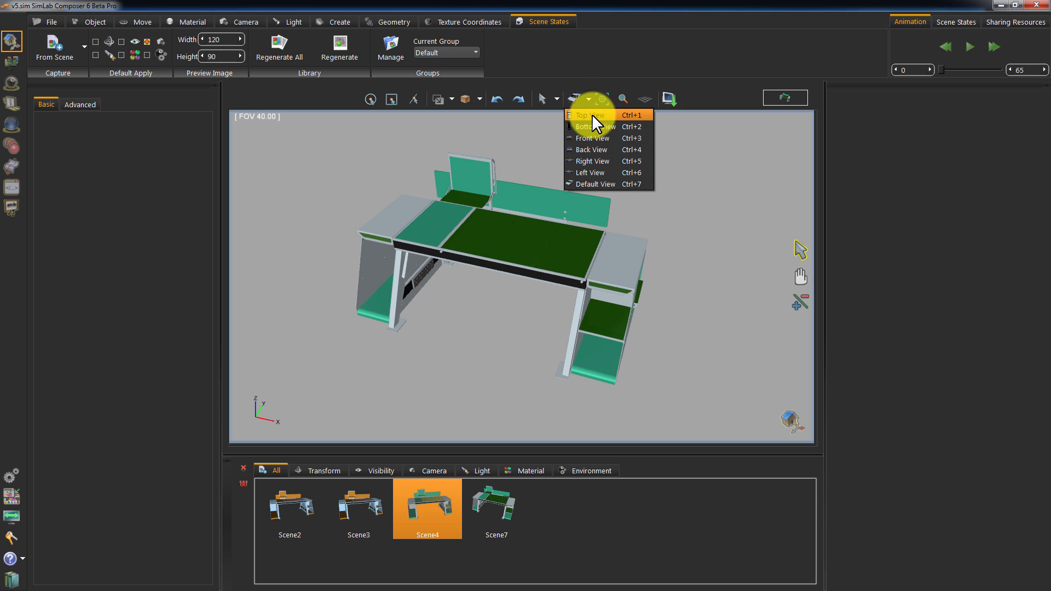
left_click(593, 114)
middle_click_drag(583, 126, 638, 173)
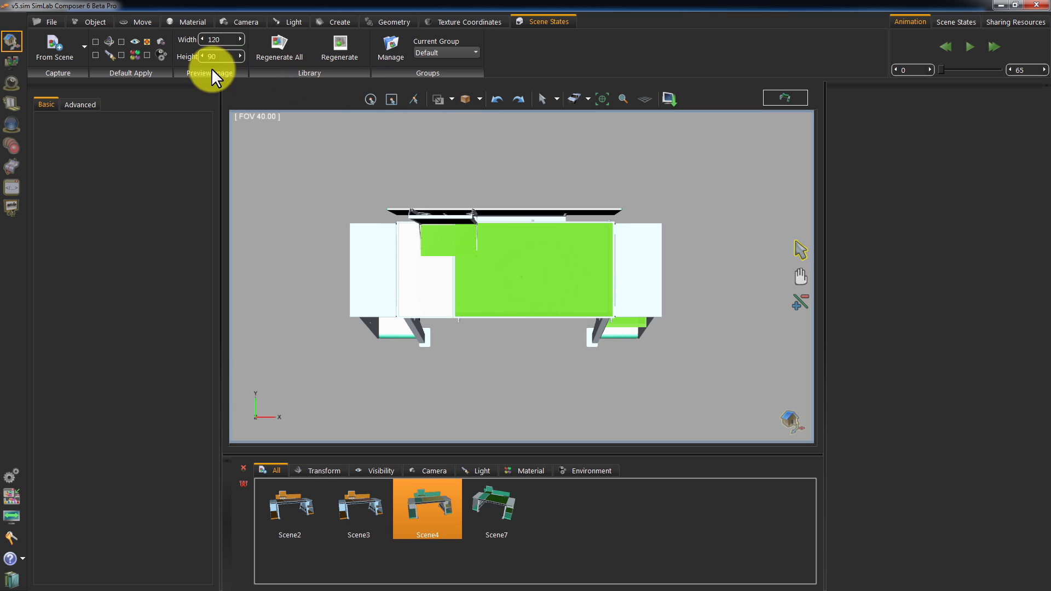
left_click(64, 45)
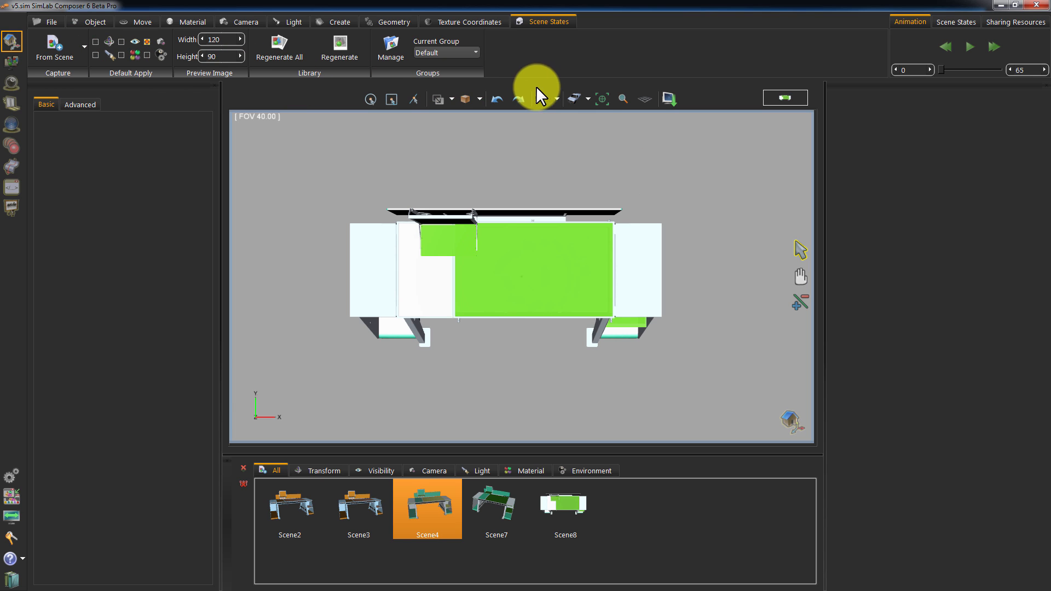
Switch to the front view of the desk and capture it as another camera-only scene state.
left_click(589, 98)
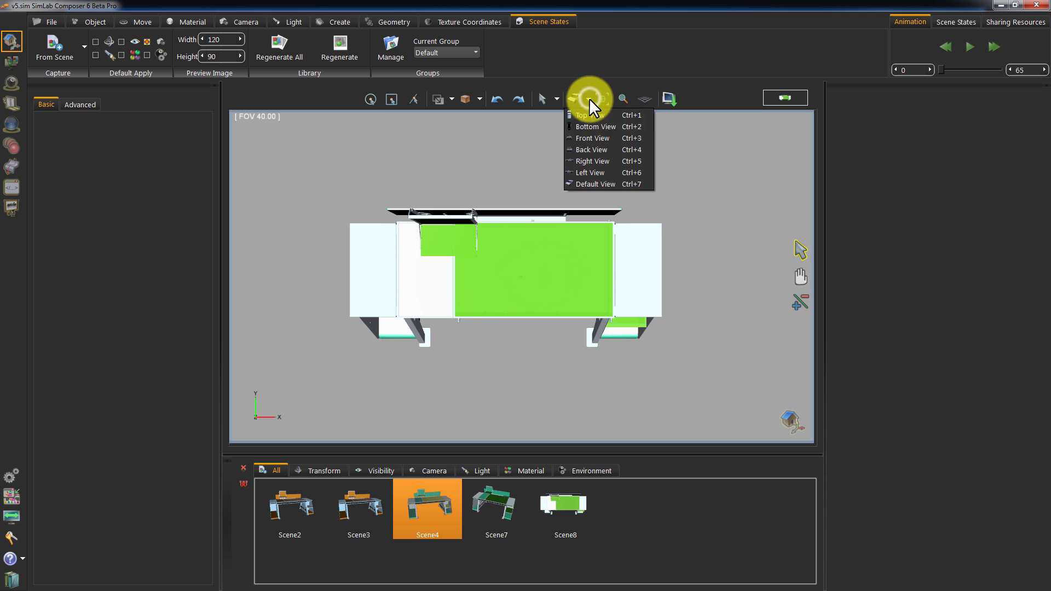
left_click(606, 135)
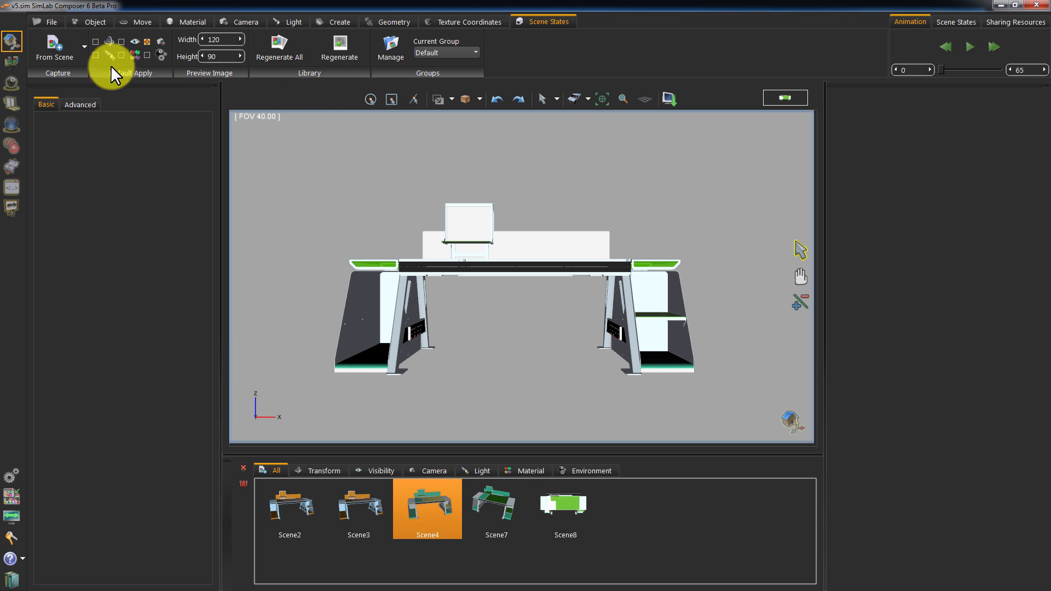
left_click(54, 45)
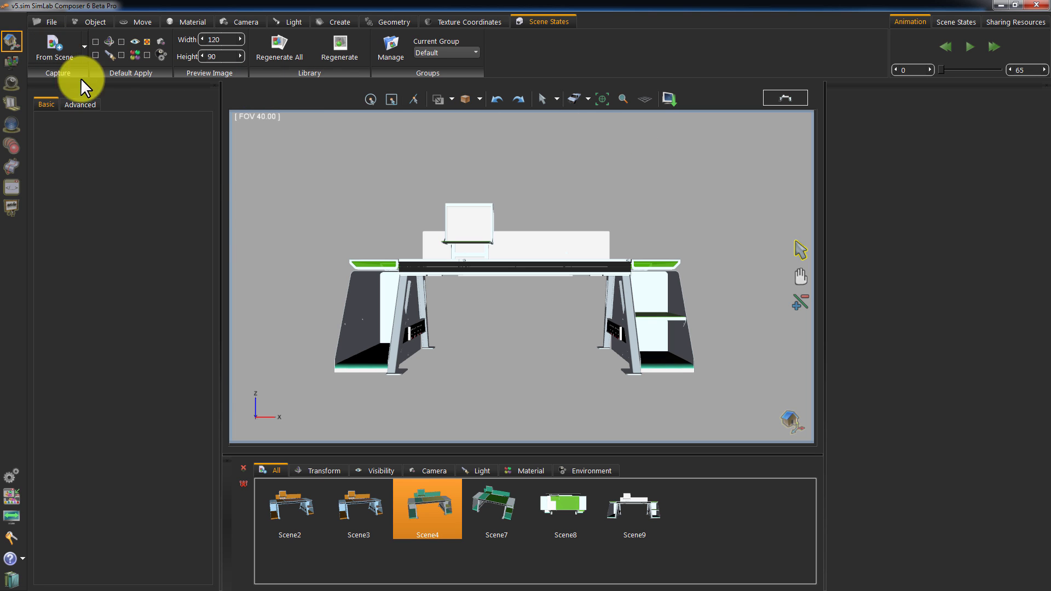
Preview the camera states Scene8, Scene9 and Scene7 and the material states Scene3 and Scene4 on the desk.
left_click(557, 503)
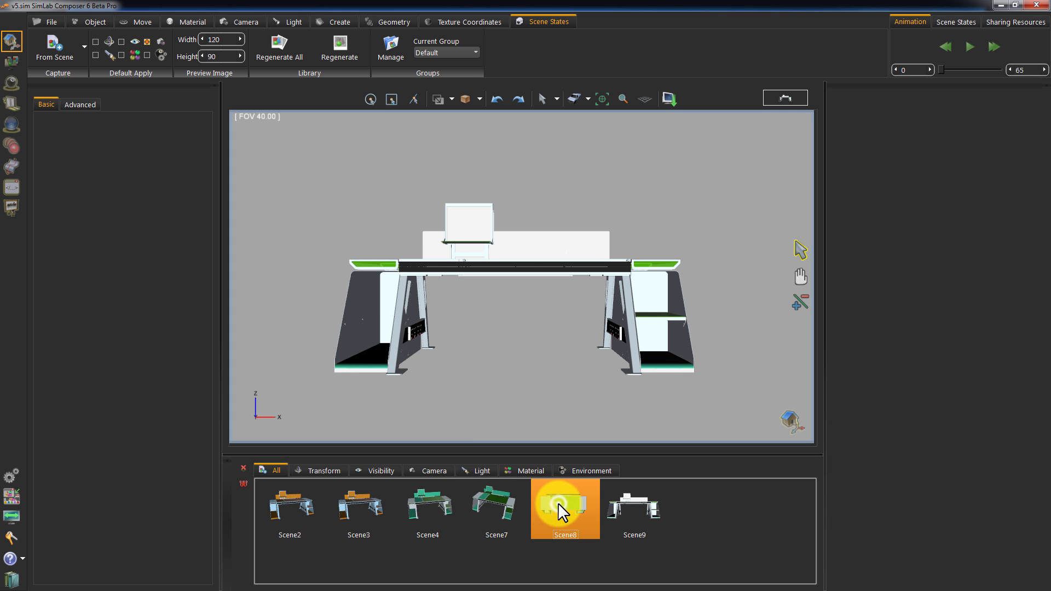
left_click(625, 513)
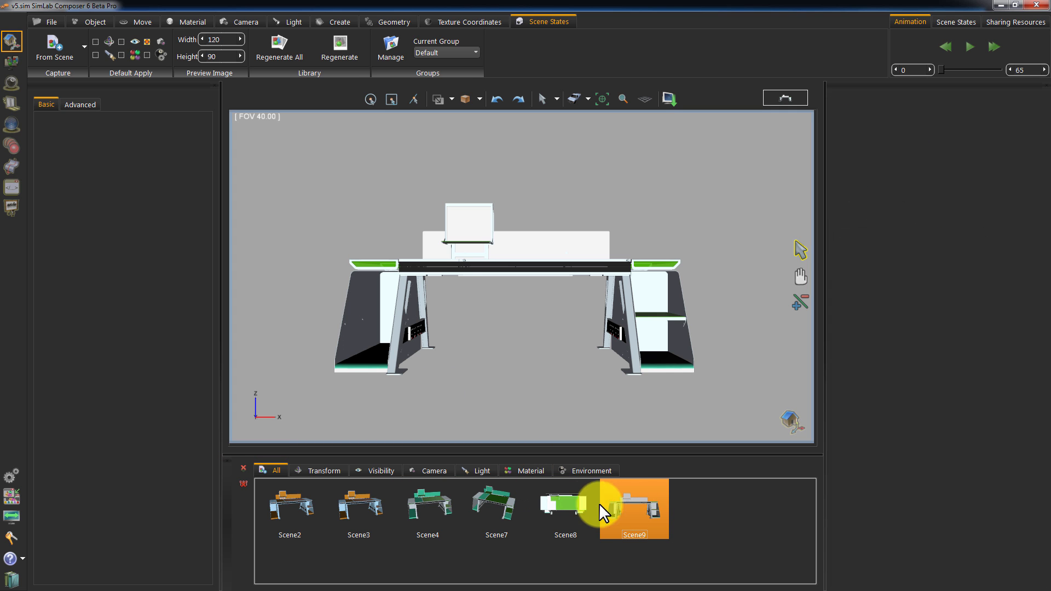
left_click(568, 501)
left_click(492, 493)
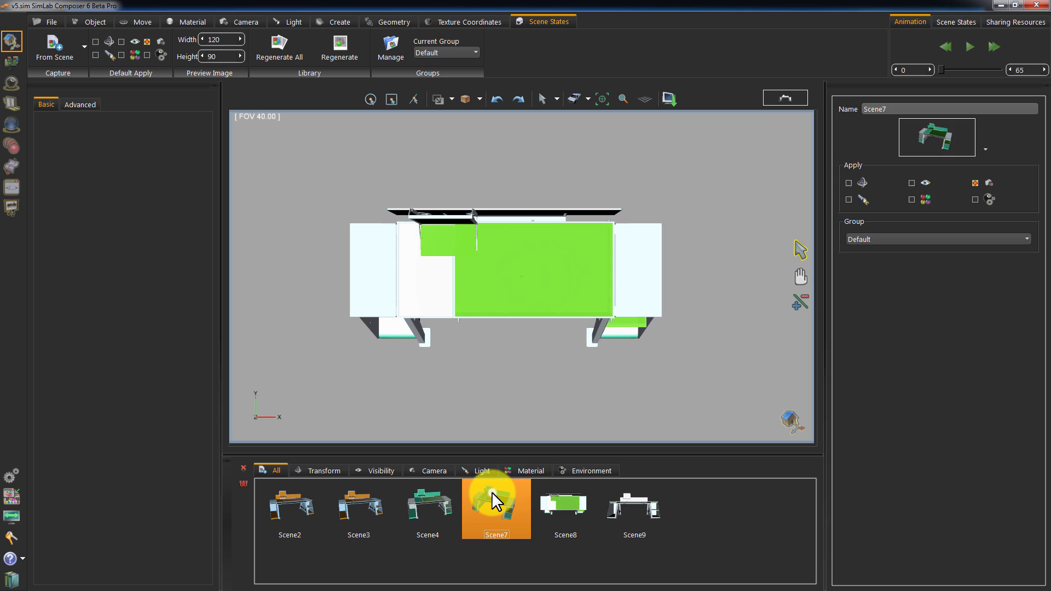
left_click(375, 498)
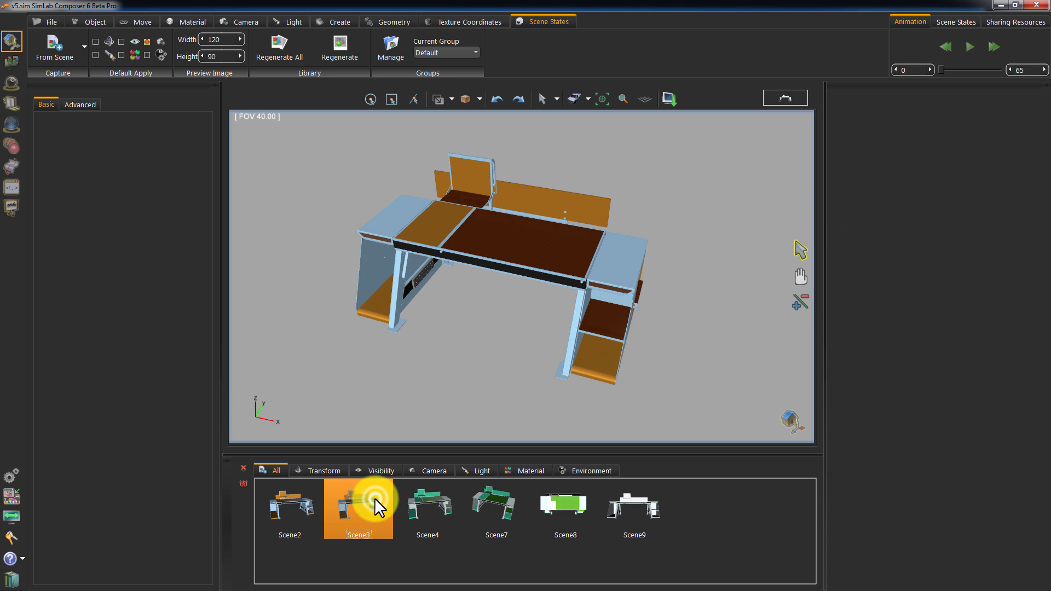
left_click(421, 499)
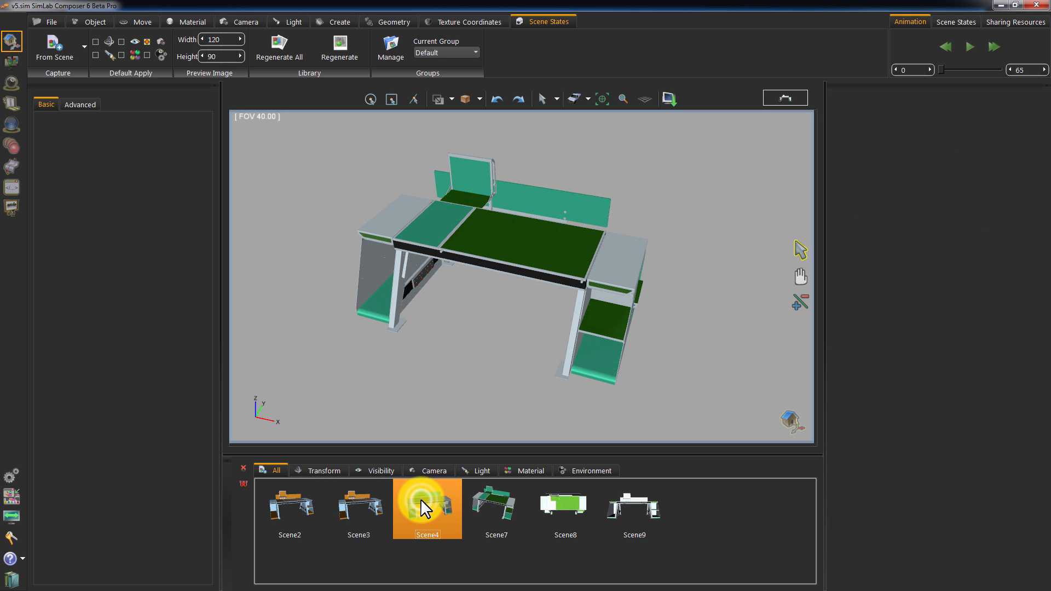
left_click(494, 502)
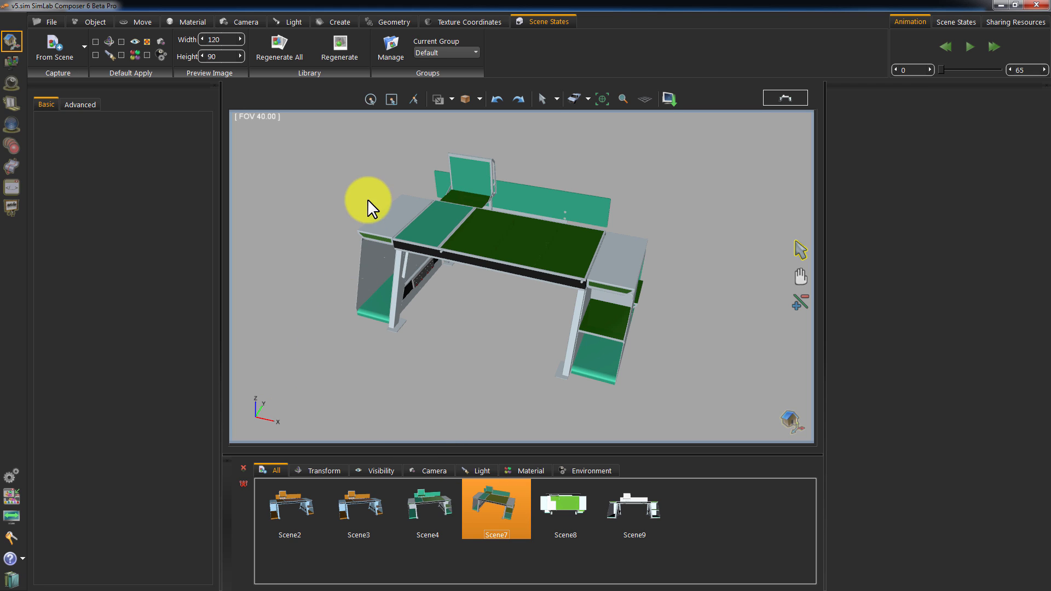
Create a new scene states group and name it Materials.
left_click(392, 50)
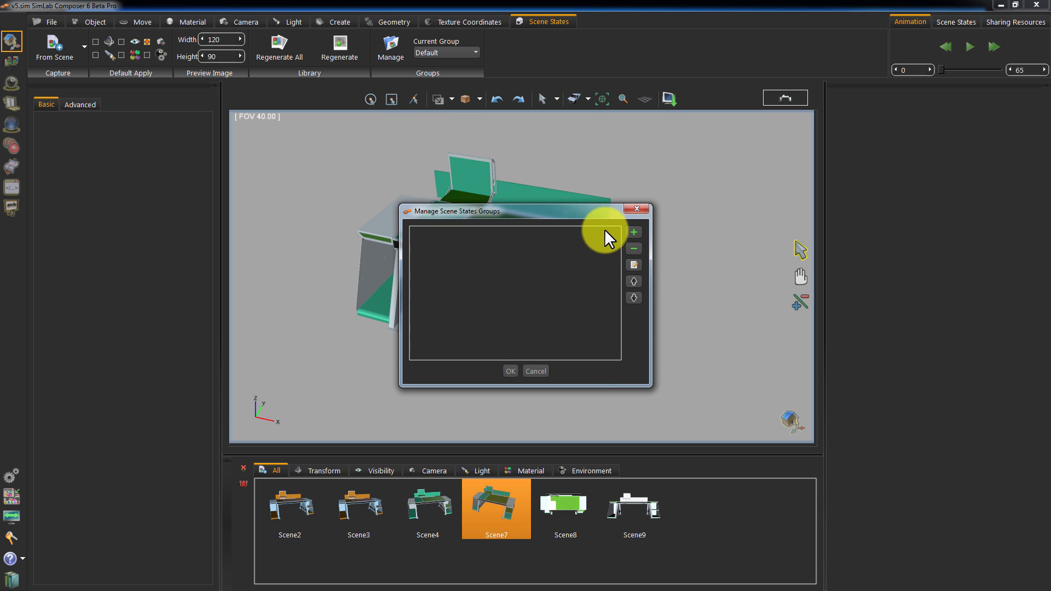
left_click(632, 232)
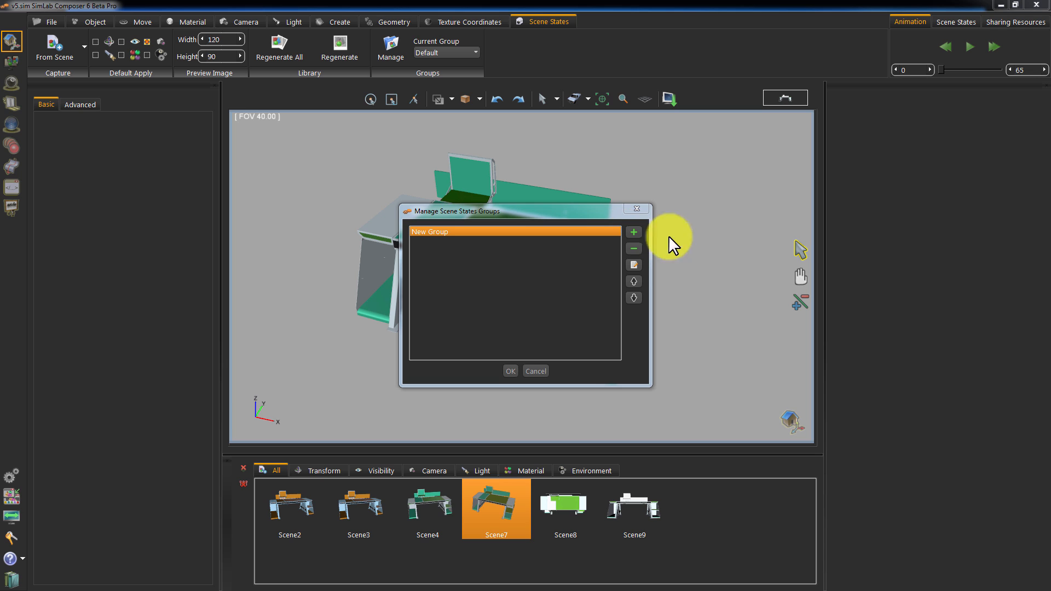
left_click_drag(1050, 265, 496, 262)
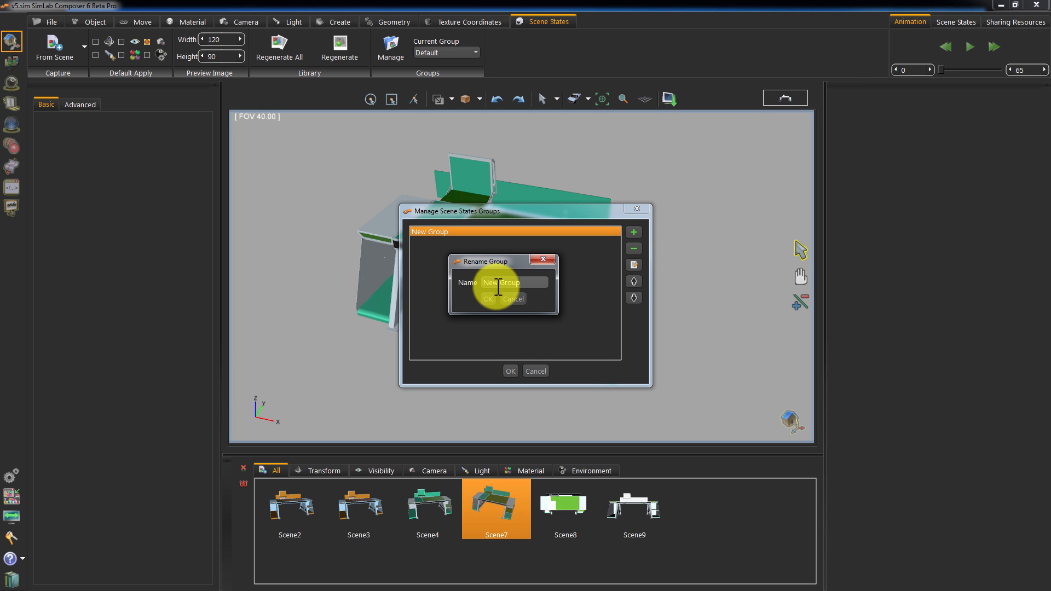
type("Materials")
left_click(488, 299)
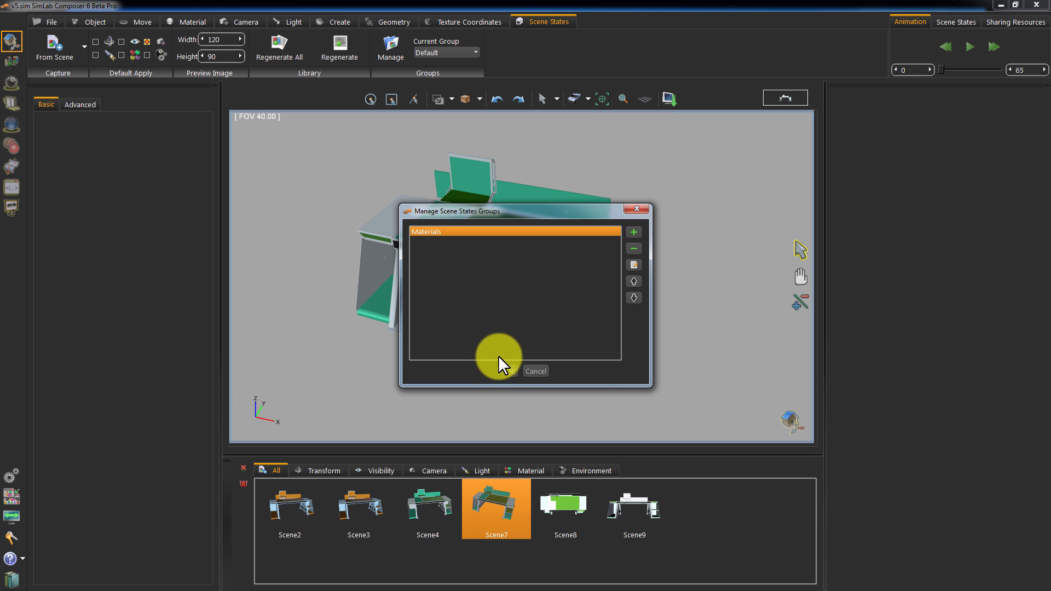
left_click(512, 371)
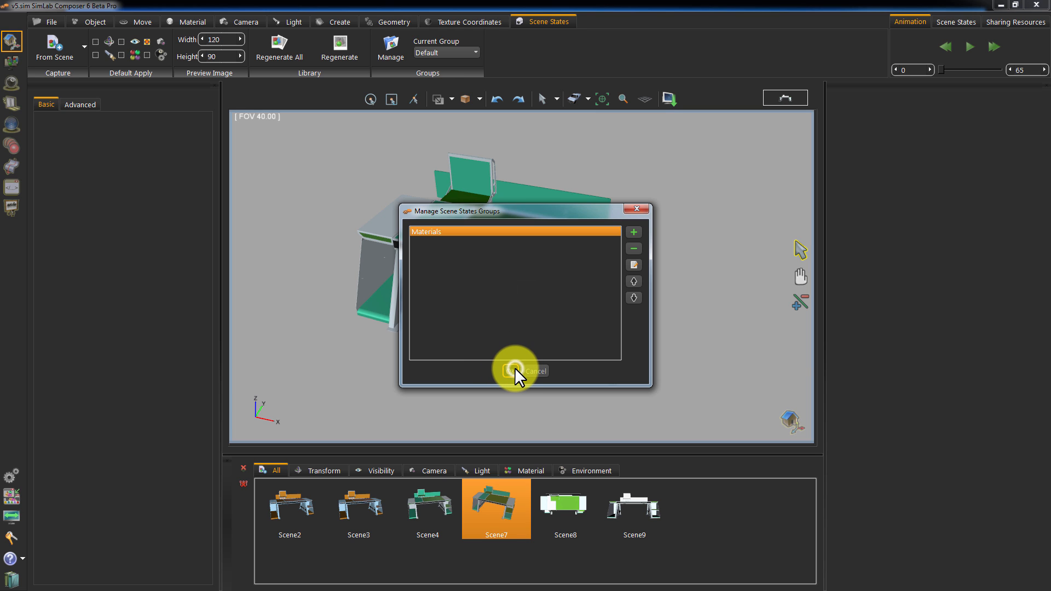
Assign the scene states Scene4 and Scene3 to the Materials group.
left_click(489, 502)
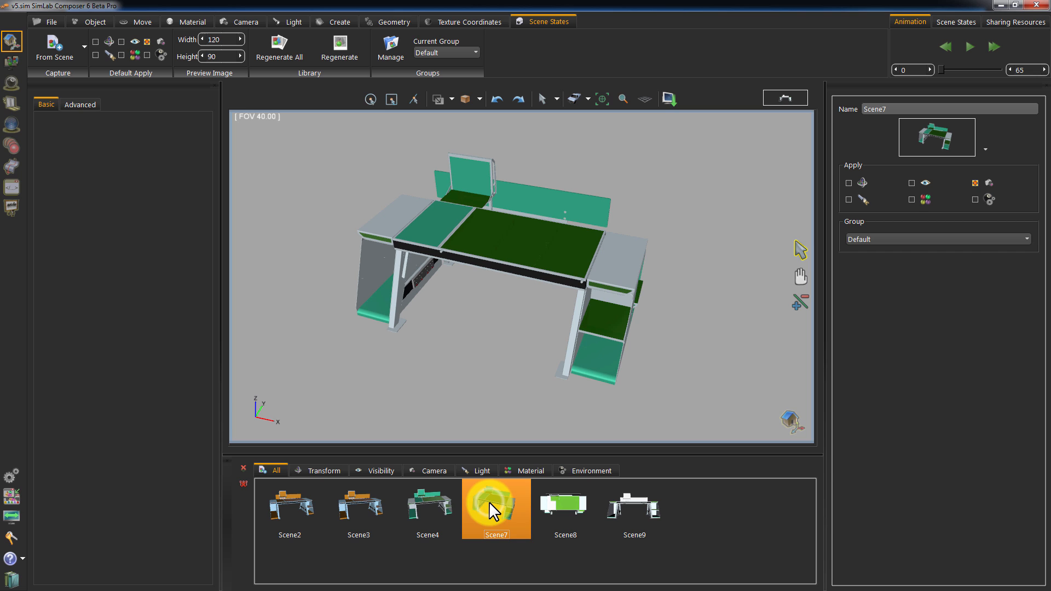
left_click(443, 500)
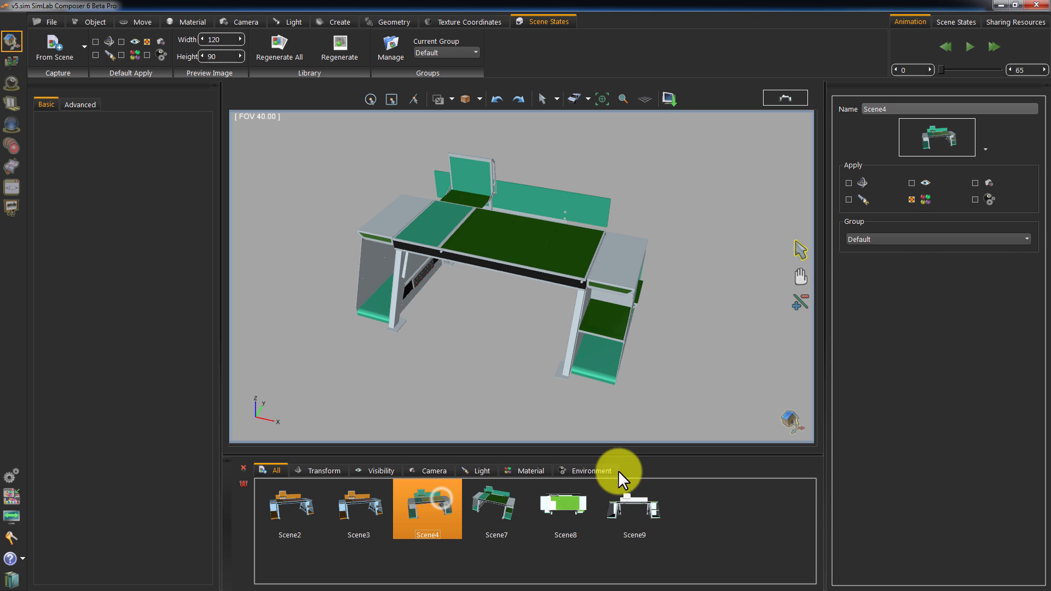
left_click(870, 242)
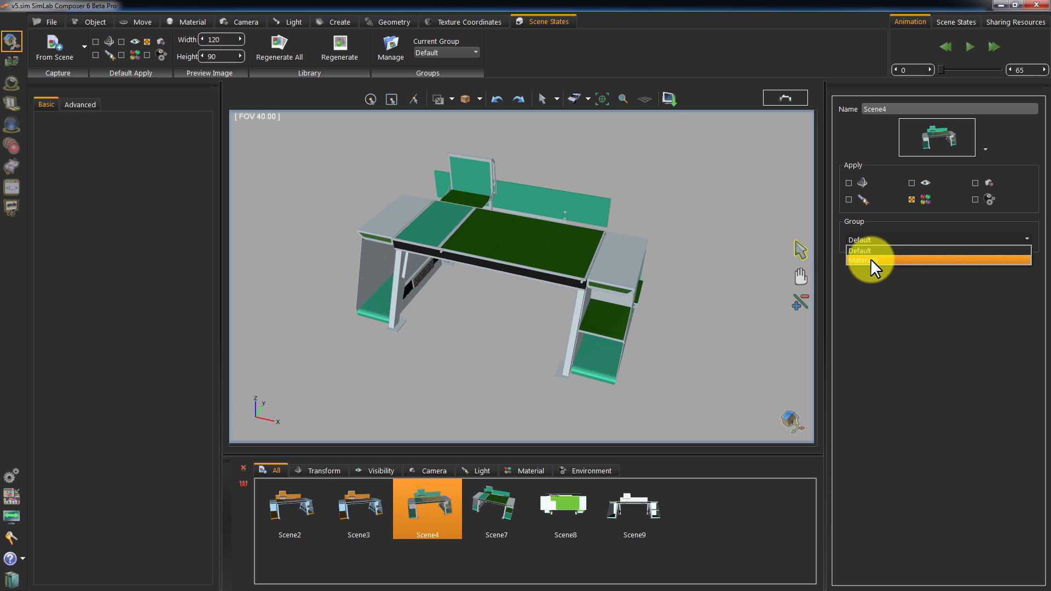
left_click(871, 258)
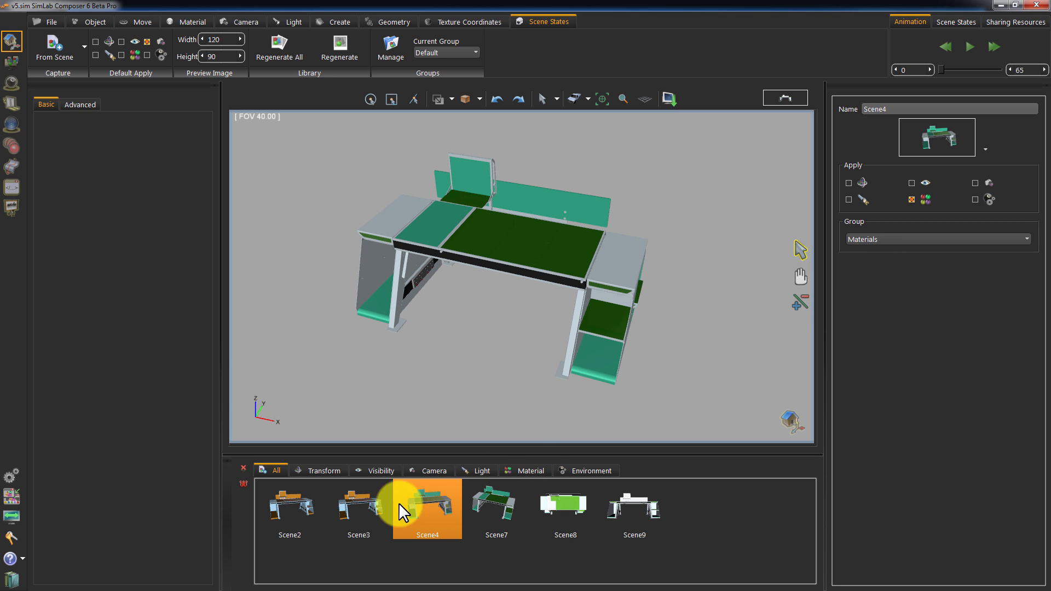
left_click(369, 503)
left_click(883, 241)
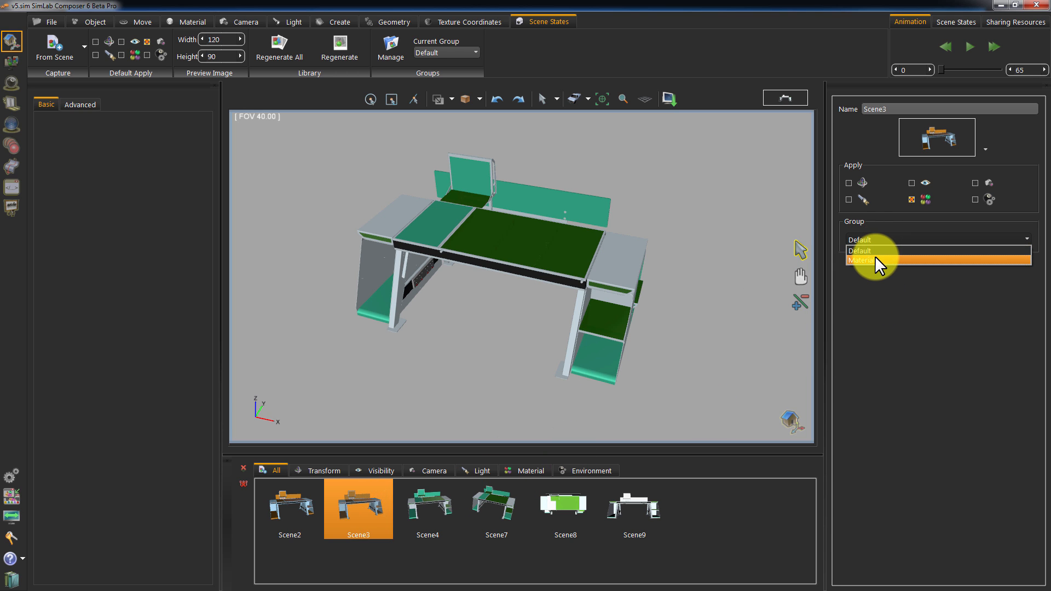
left_click(875, 257)
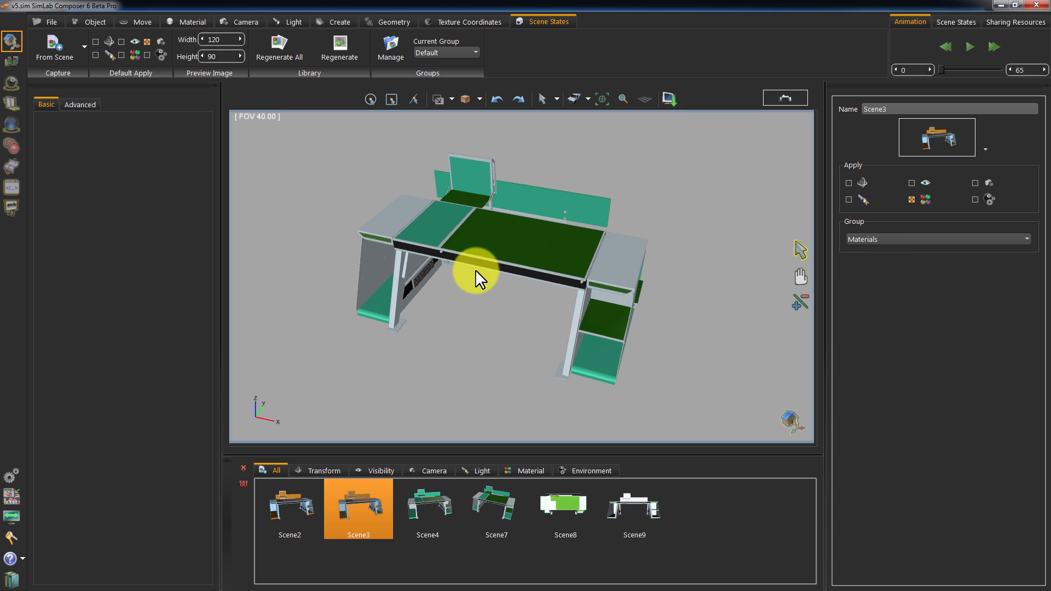
Add a second scene states group and name it Cameras.
left_click(554, 504)
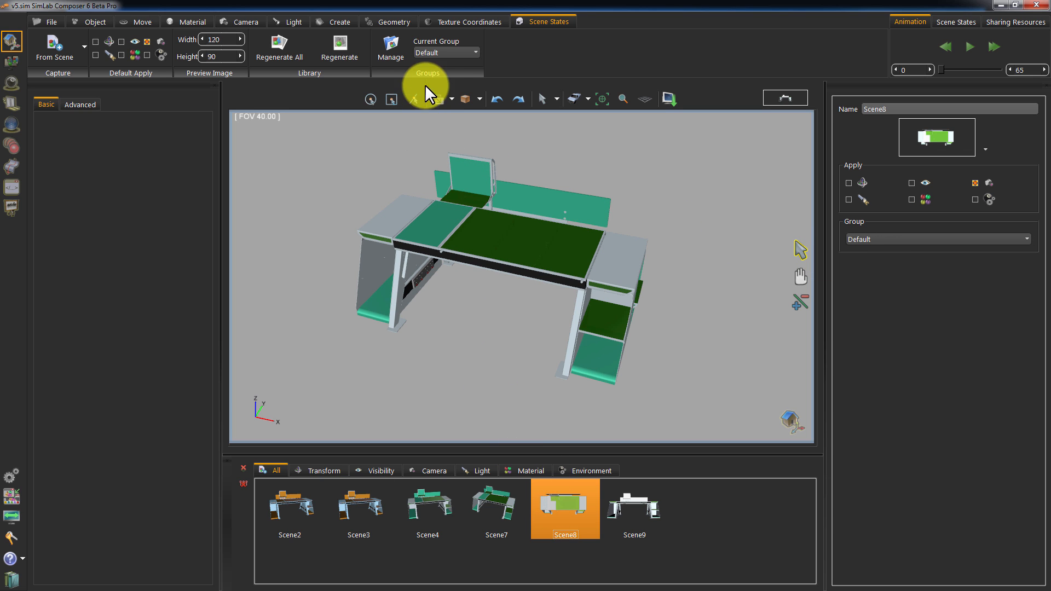
left_click(389, 48)
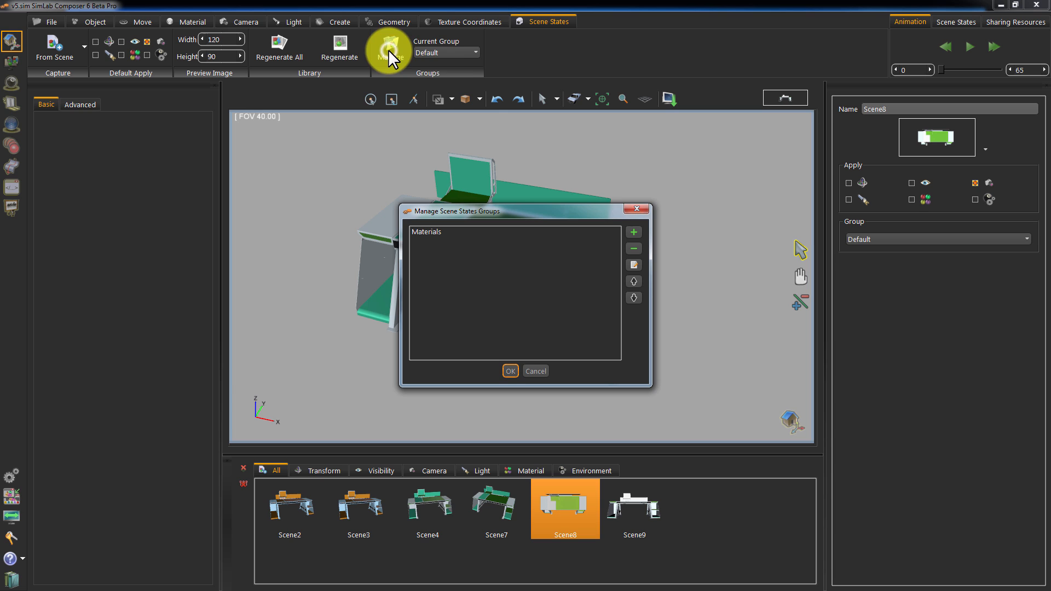
left_click(635, 228)
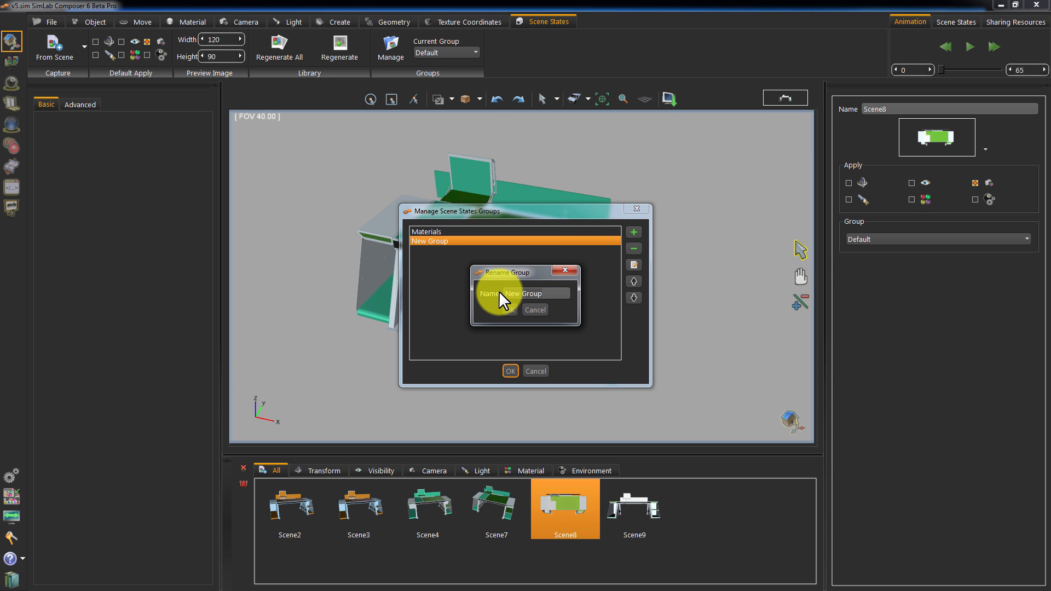
type("Cameras")
left_click(509, 309)
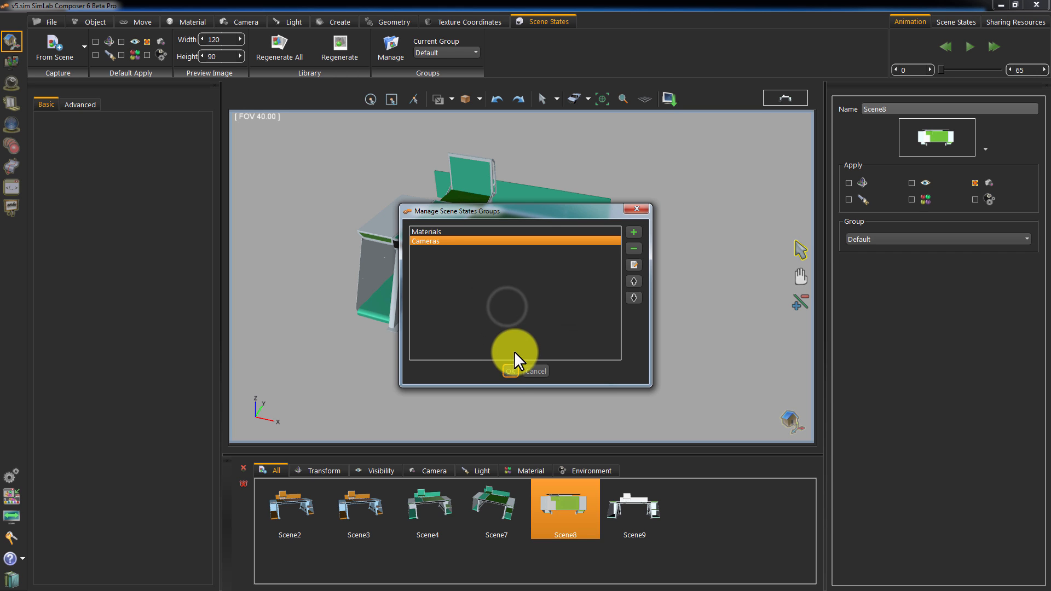
left_click(508, 370)
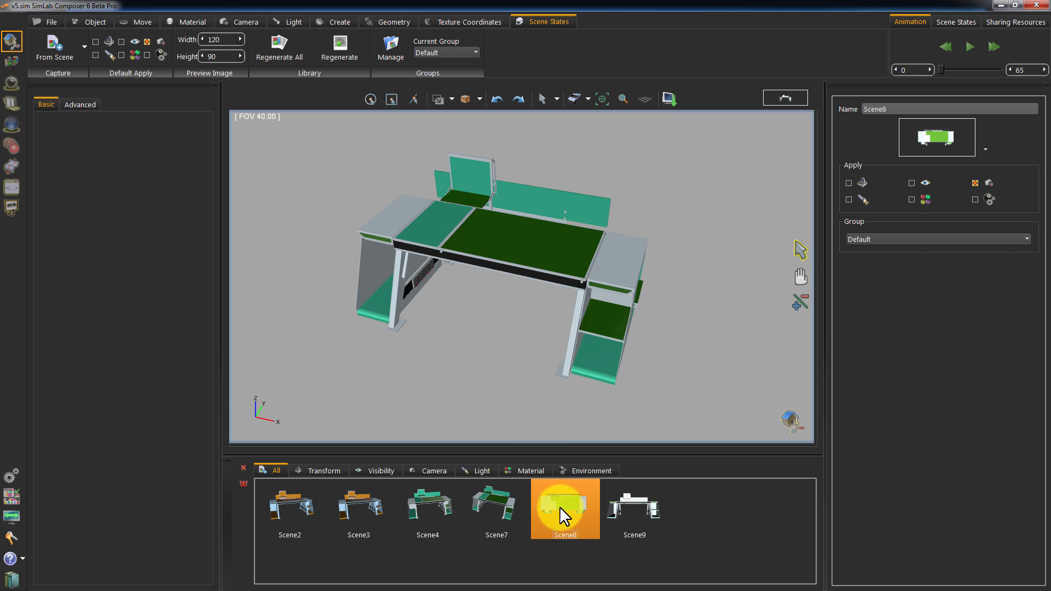
Assign the scene states Scene8 and Scene9 to the Cameras group.
left_click(900, 240)
left_click(869, 268)
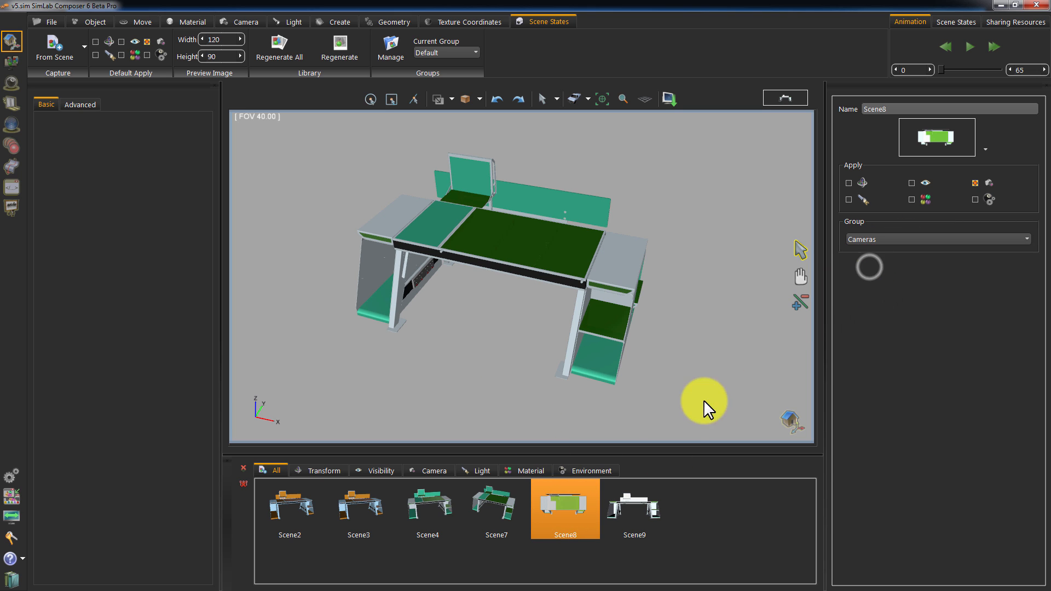
left_click(651, 498)
left_click(862, 239)
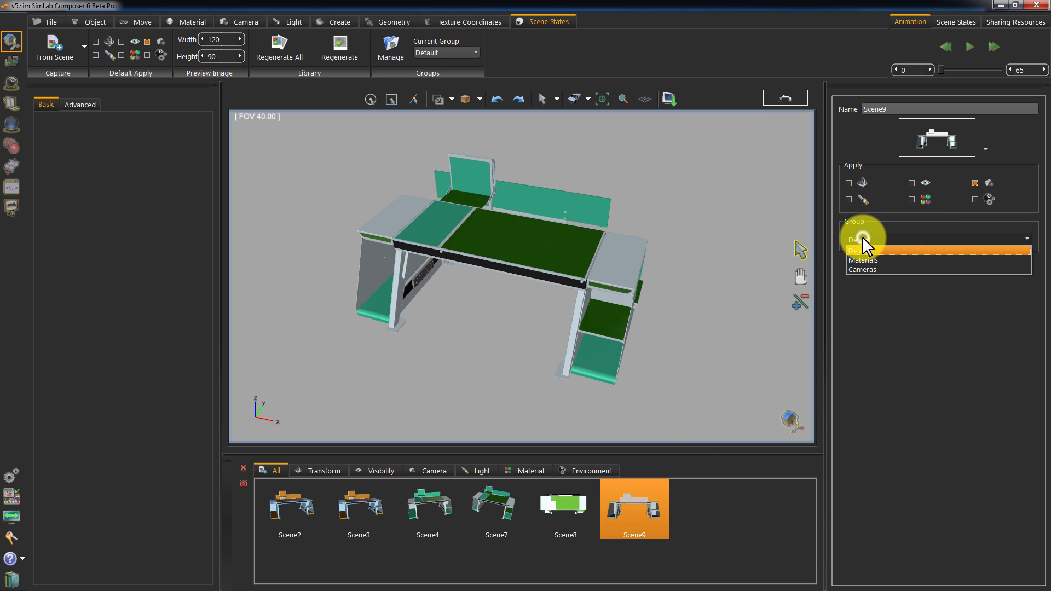
left_click(866, 267)
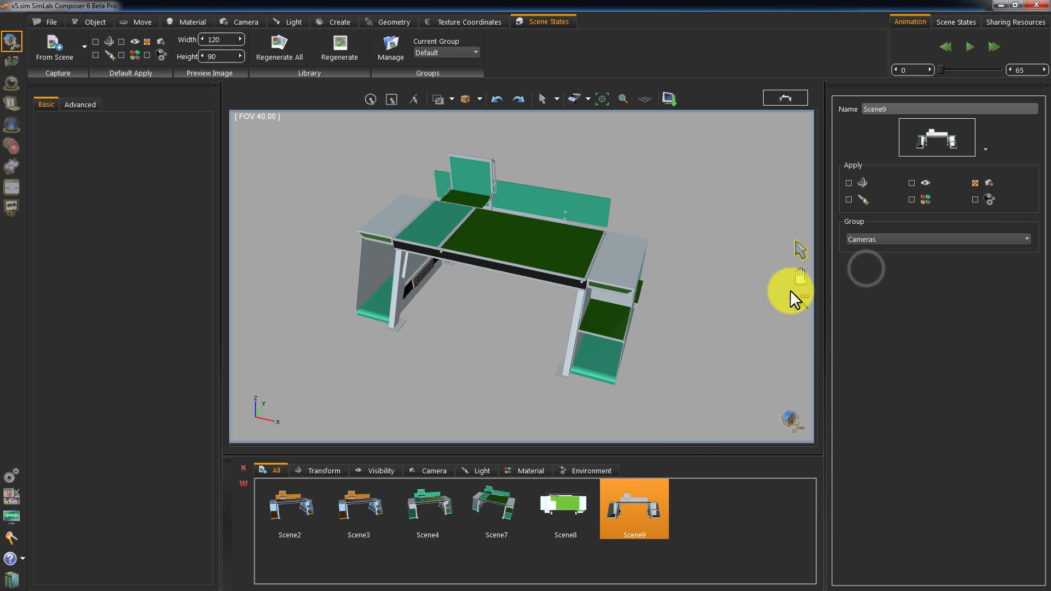
Switch to the presentation layout and examine the scene states in the Default and Materials groups.
left_click_drag(468, 313, 478, 284)
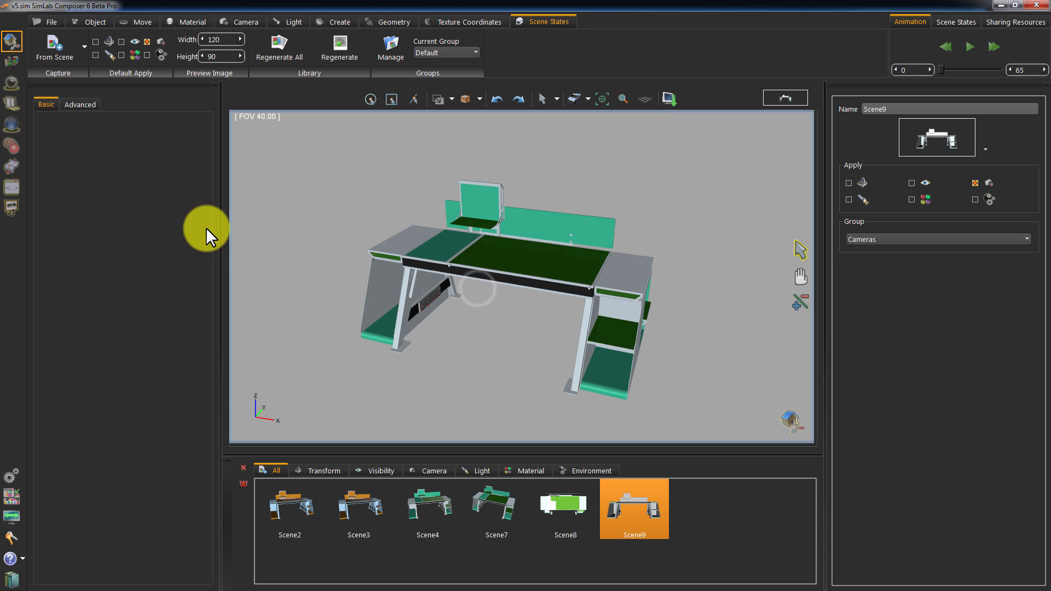
left_click(9, 203)
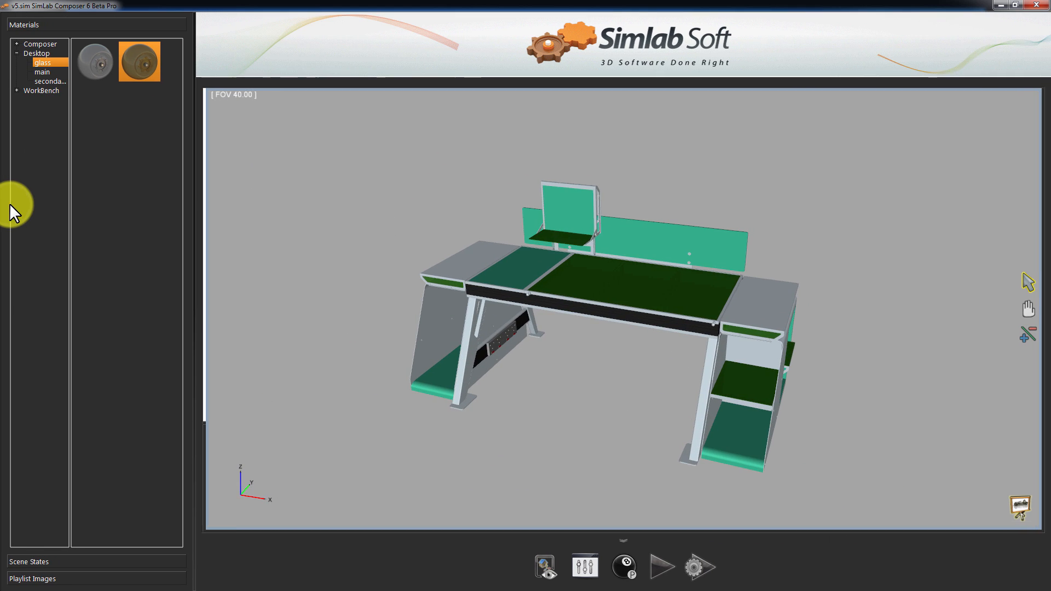
left_click(51, 561)
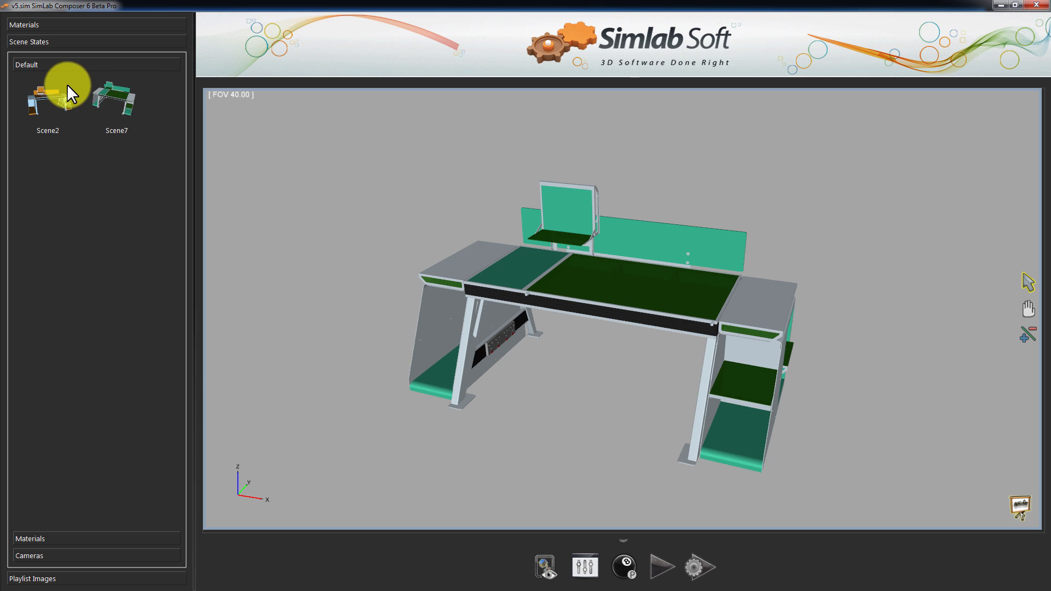
left_click(31, 538)
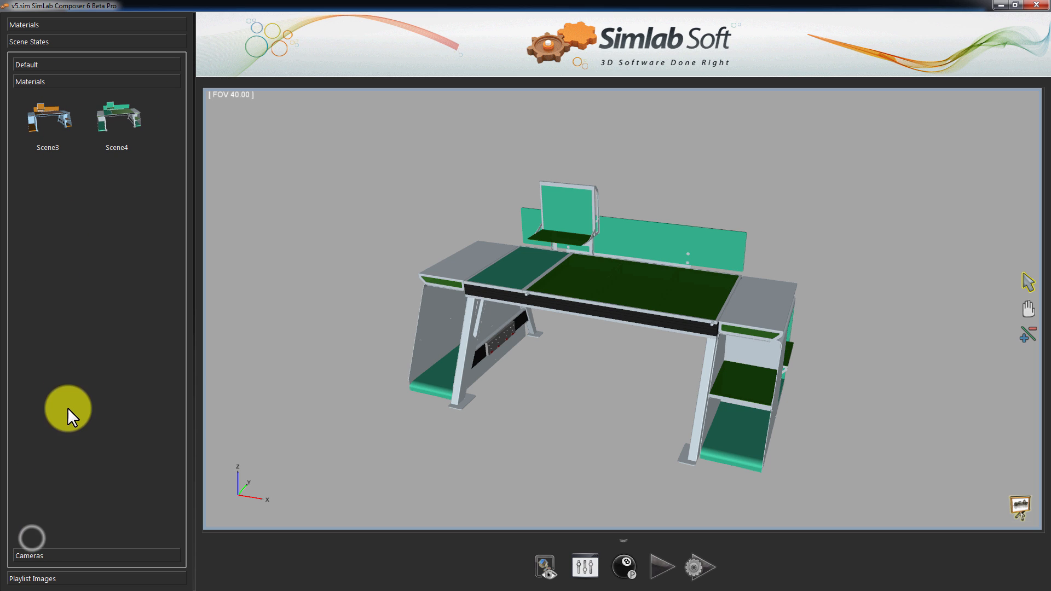
Show the Cameras group's scene states and apply Scene9 followed by Scene8 to the desk view.
left_click(37, 554)
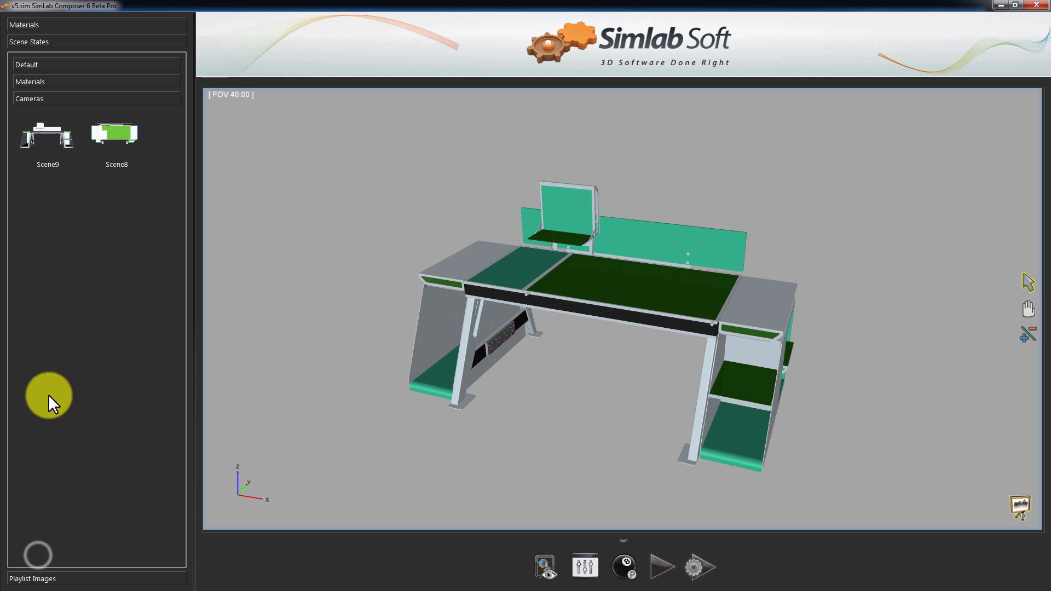
left_click(63, 132)
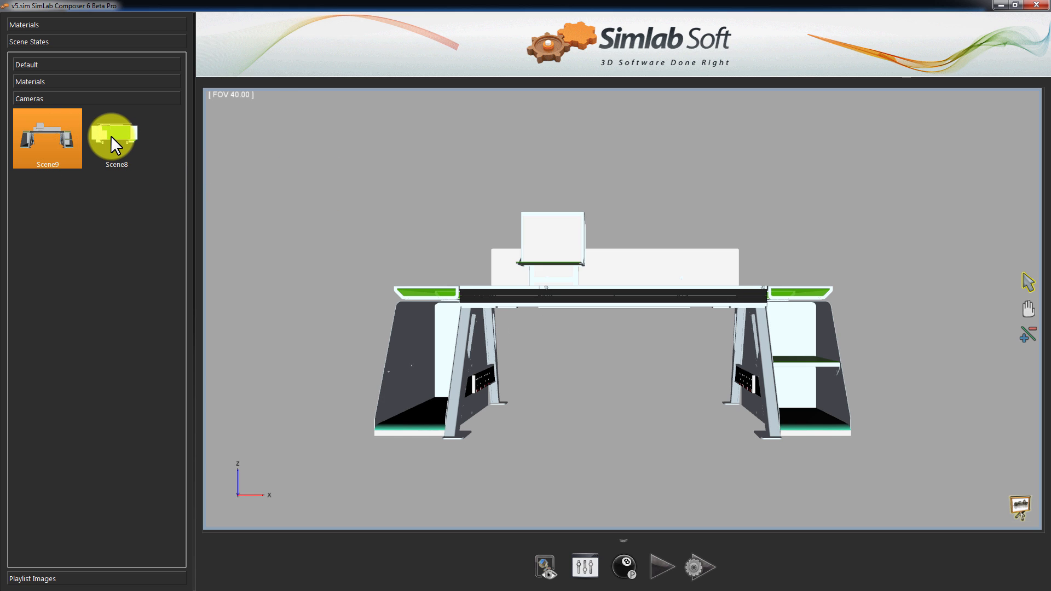
left_click_drag(111, 136, 340, 204)
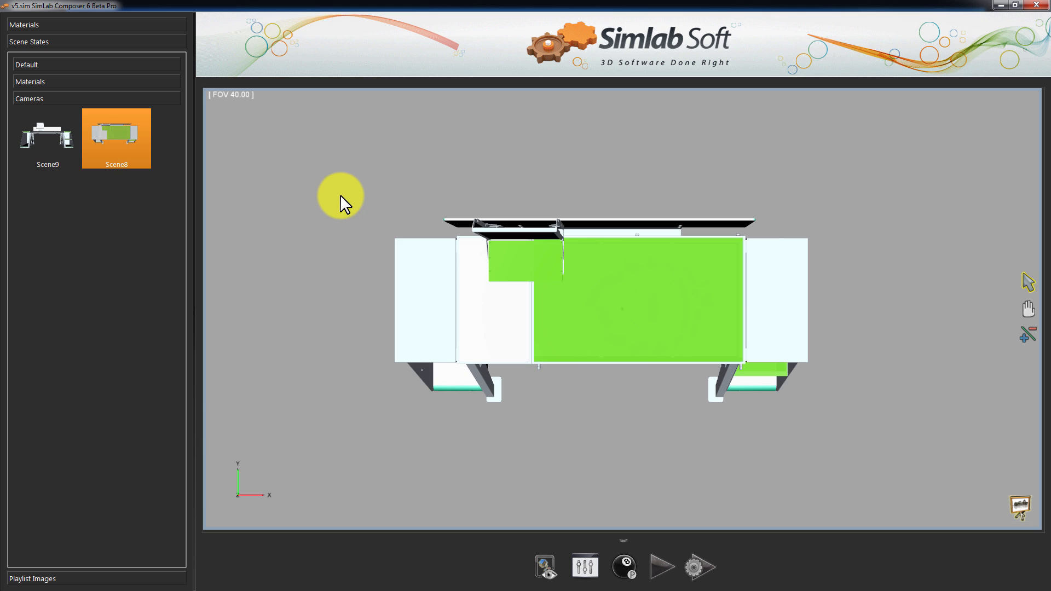
Apply the Materials group's Scene3 and Scene4 states in turn, orbit the desk, and finish with the Scene3 materials.
left_click(57, 82)
left_click_drag(47, 109, 277, 181)
left_click_drag(124, 112, 357, 214)
left_click_drag(328, 301, 325, 153)
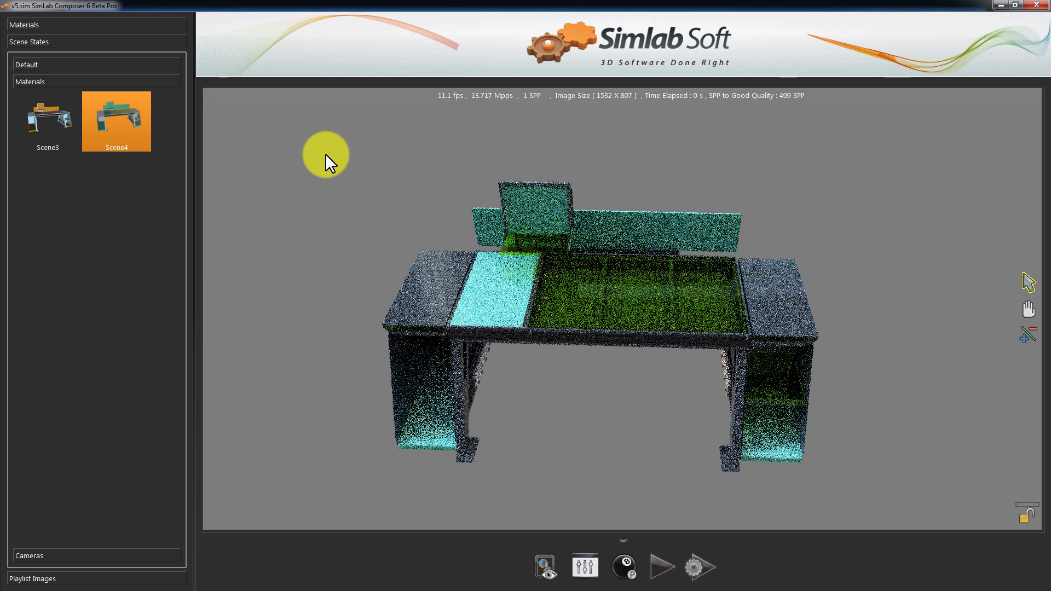
left_click_drag(324, 185, 313, 151)
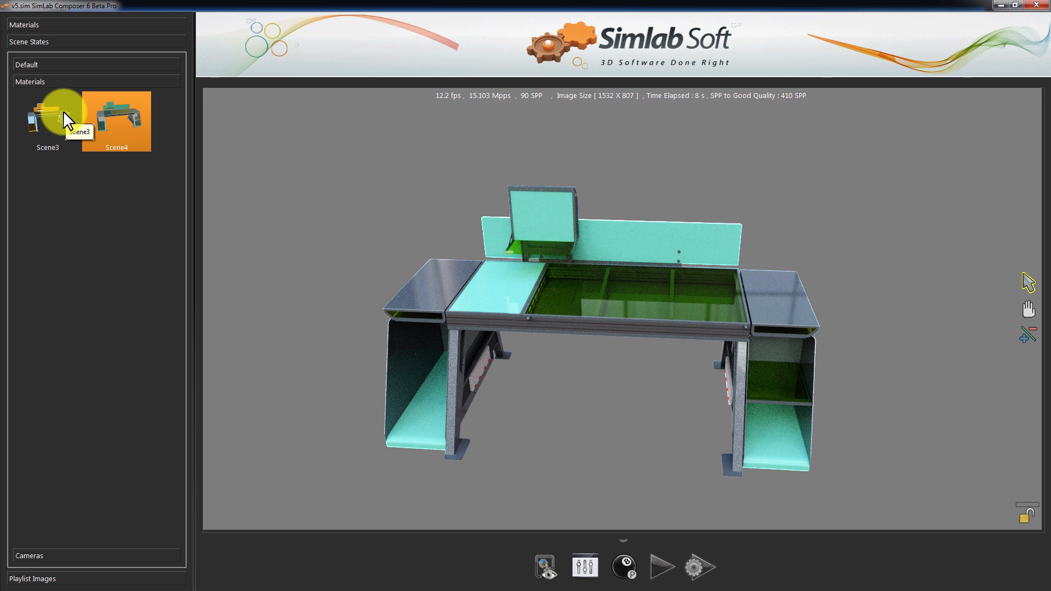
left_click_drag(63, 112, 266, 200)
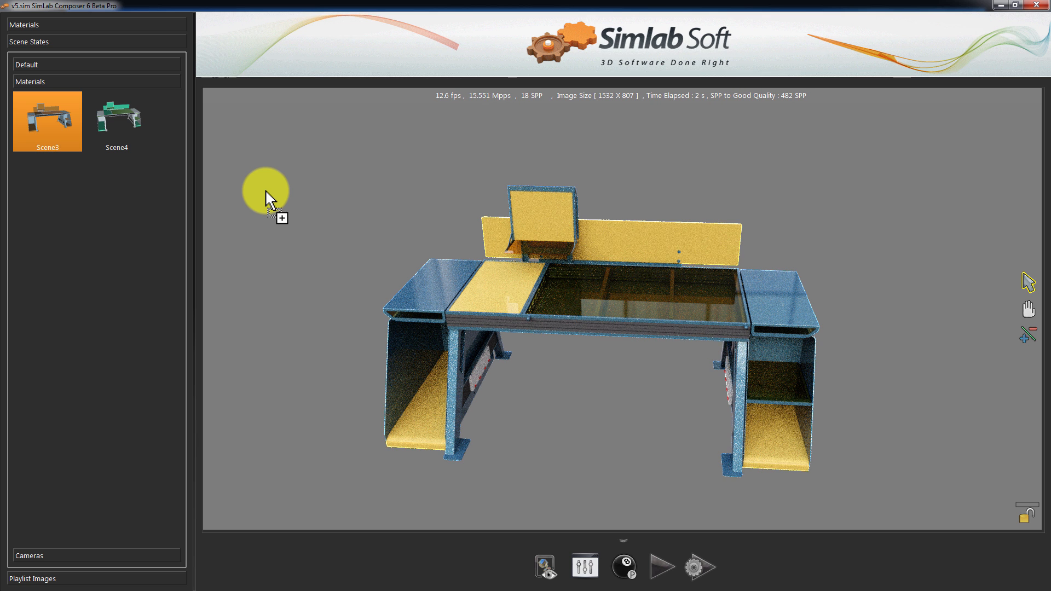
Apply the camera states Scene9 and Scene8 from the Cameras group to the ray-traced desk.
left_click(74, 554)
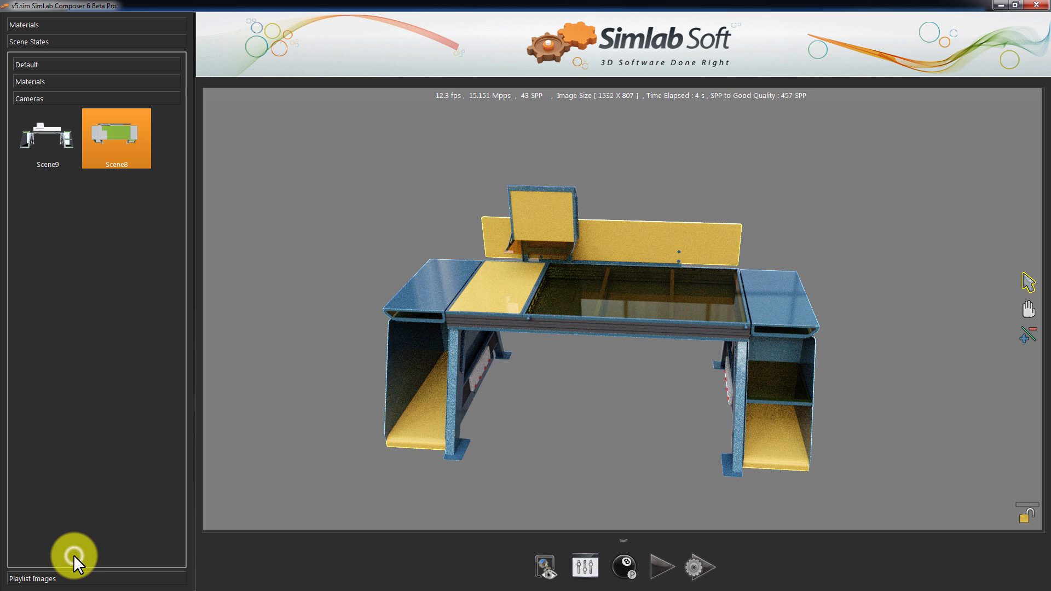
left_click_drag(47, 127, 317, 222)
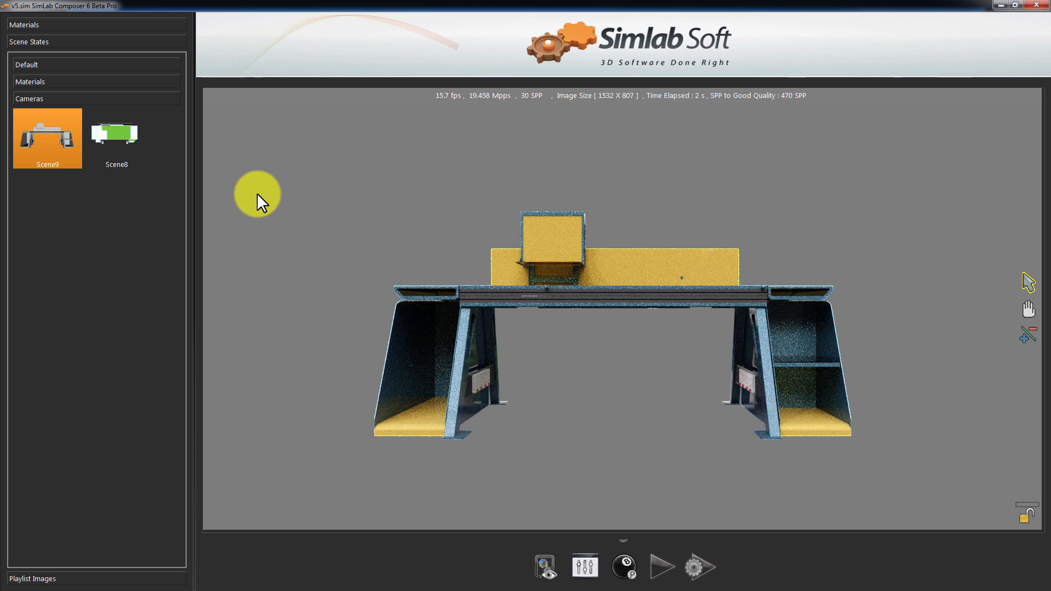
left_click_drag(126, 139, 353, 241)
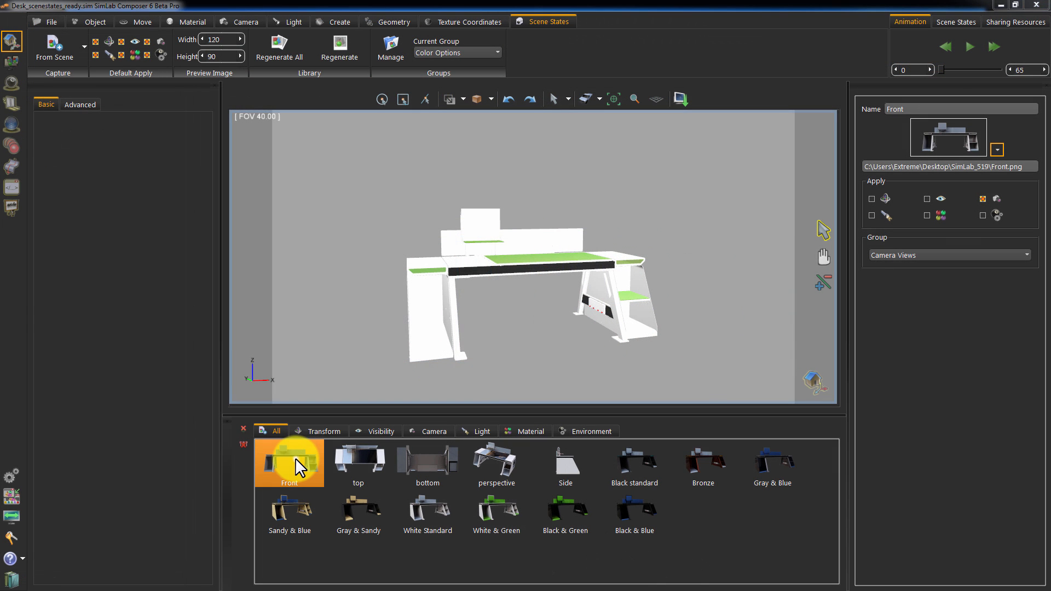
Set the preview image of the top scene state to top.png from the SimLab_519 folder on the Desktop.
left_click(359, 457)
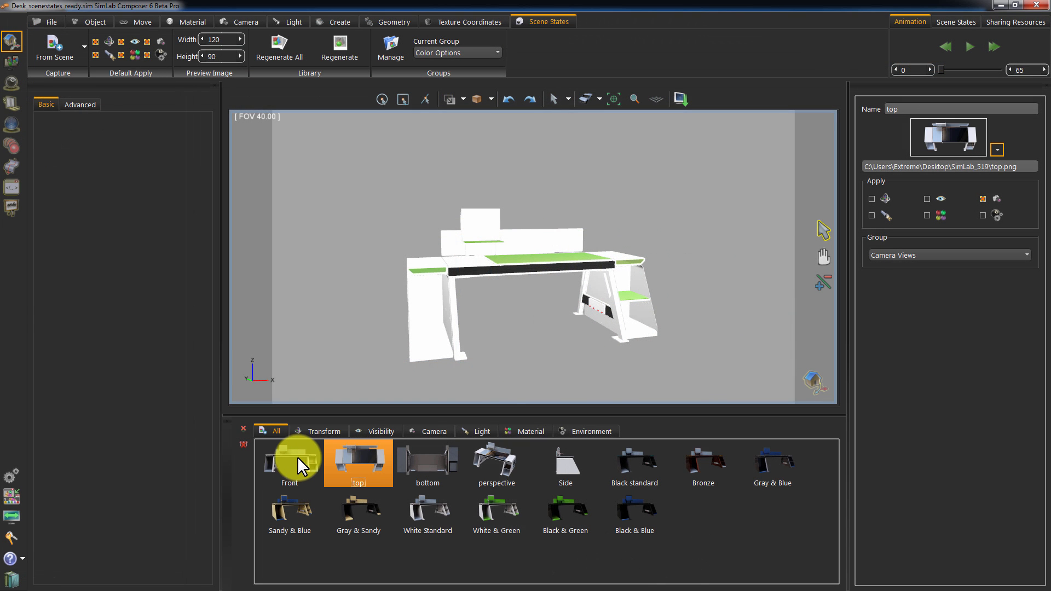
left_click(964, 148)
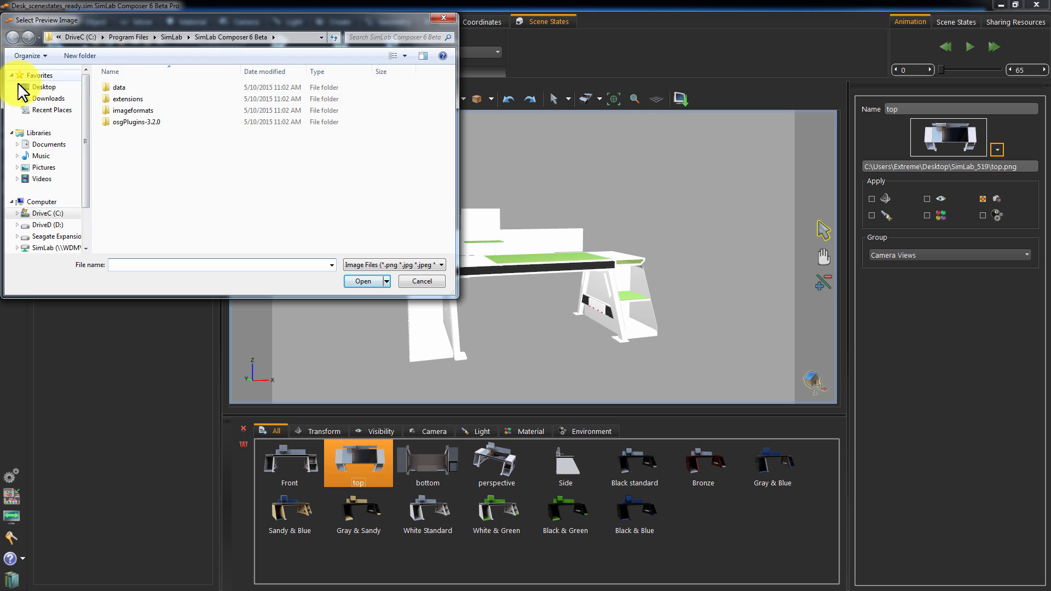
left_click(39, 88)
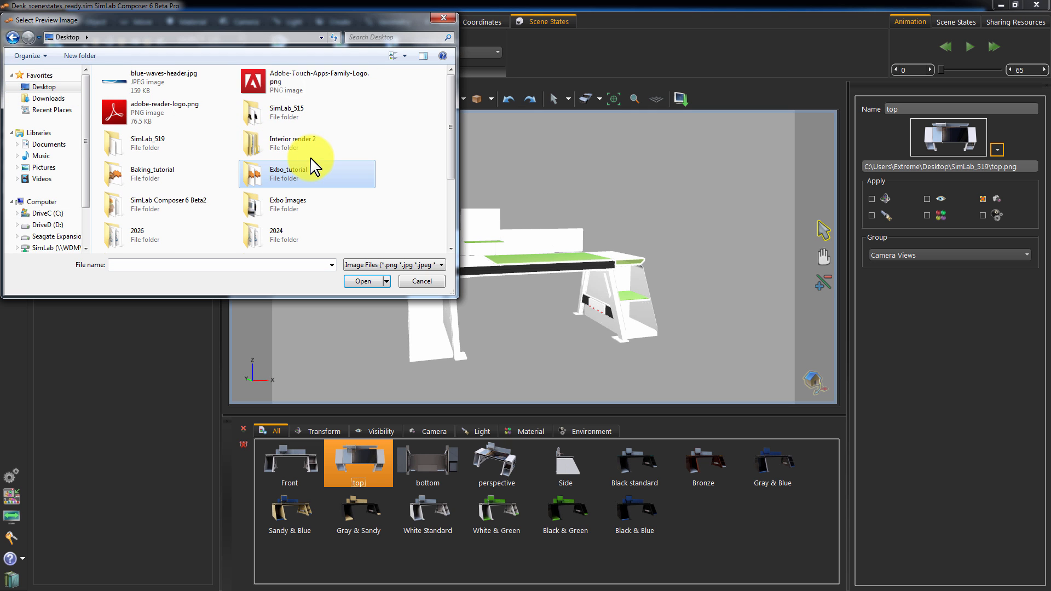
double_click(177, 142)
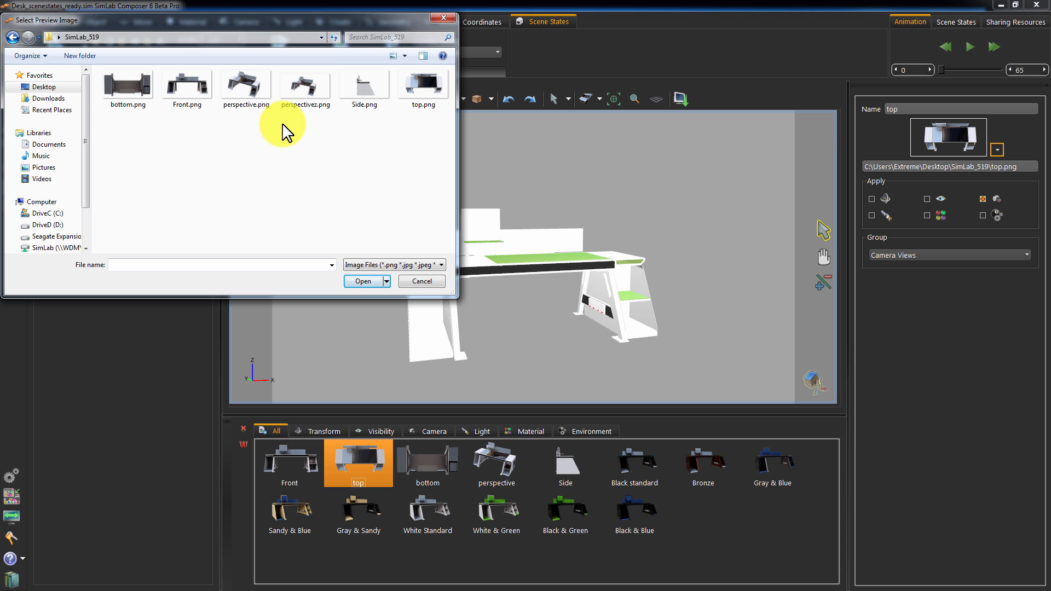
left_click(411, 90)
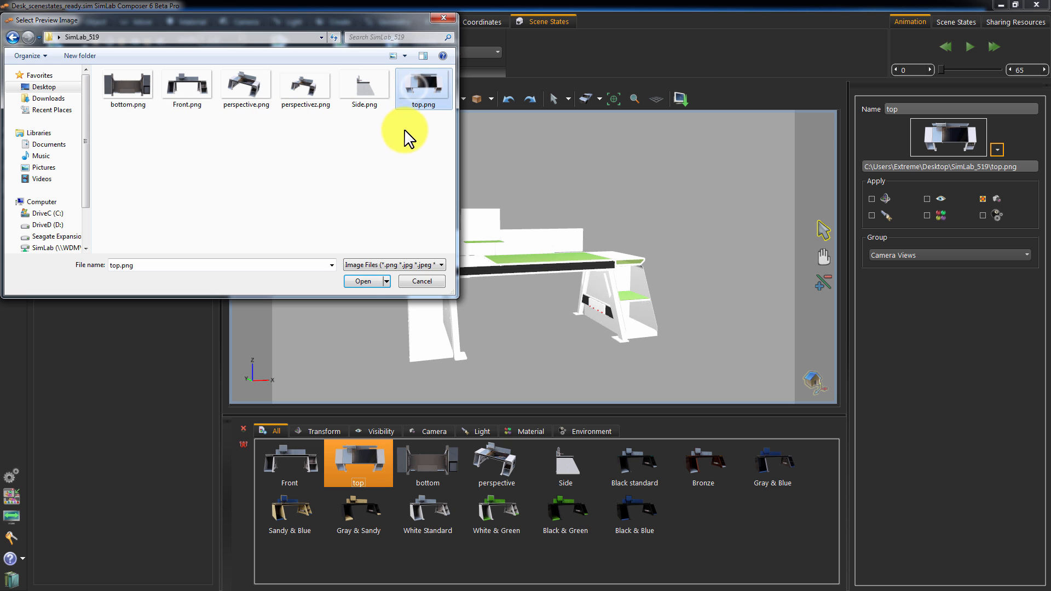
left_click(359, 281)
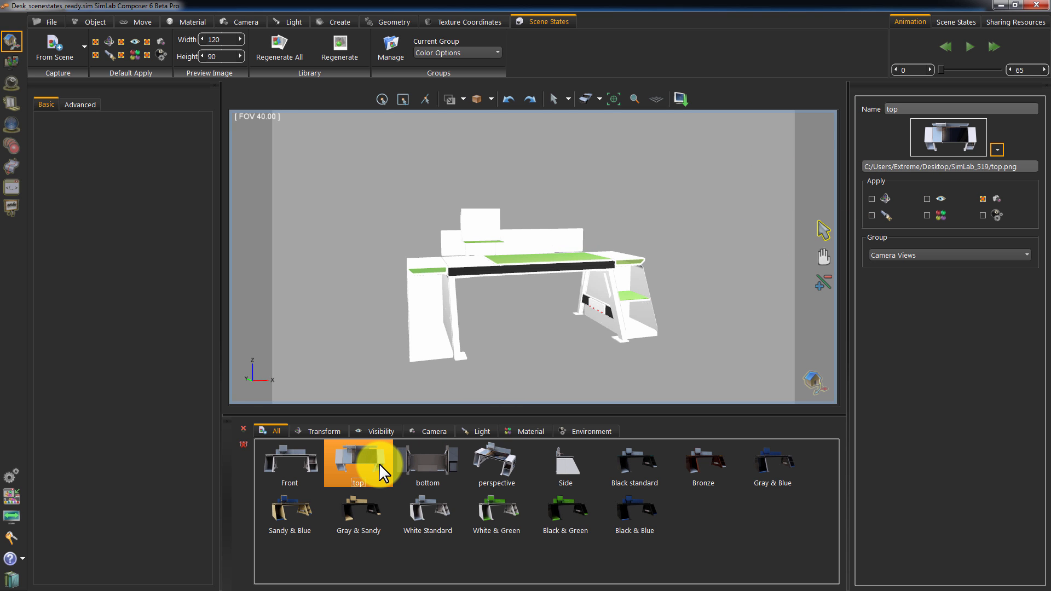
Switch to the presentation layout and apply the color options Black & Green, Black & Blue, Black standard and finally Gray & Sandy.
left_click(12, 217)
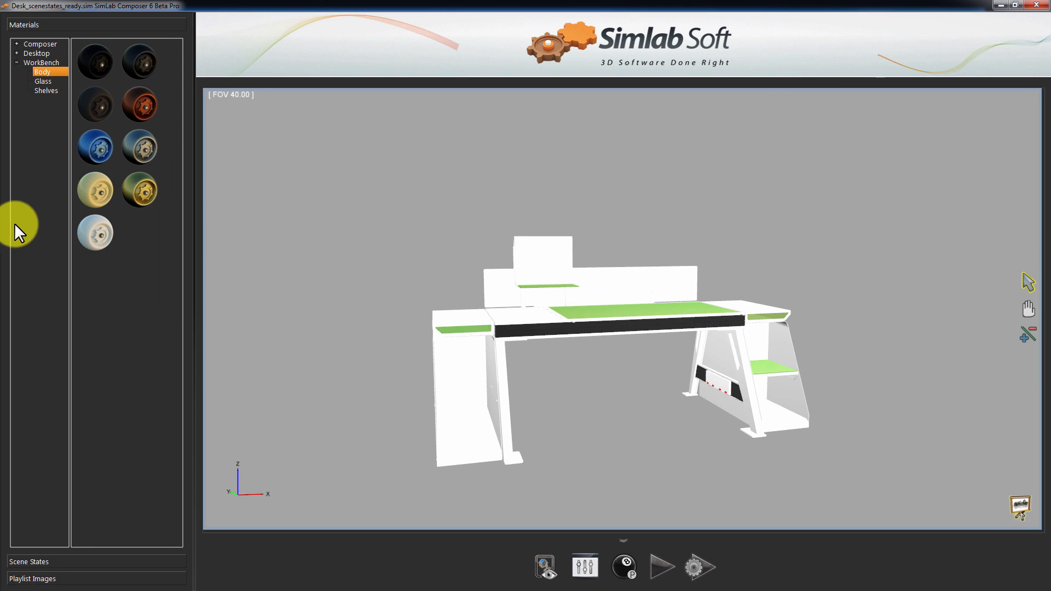
left_click(40, 562)
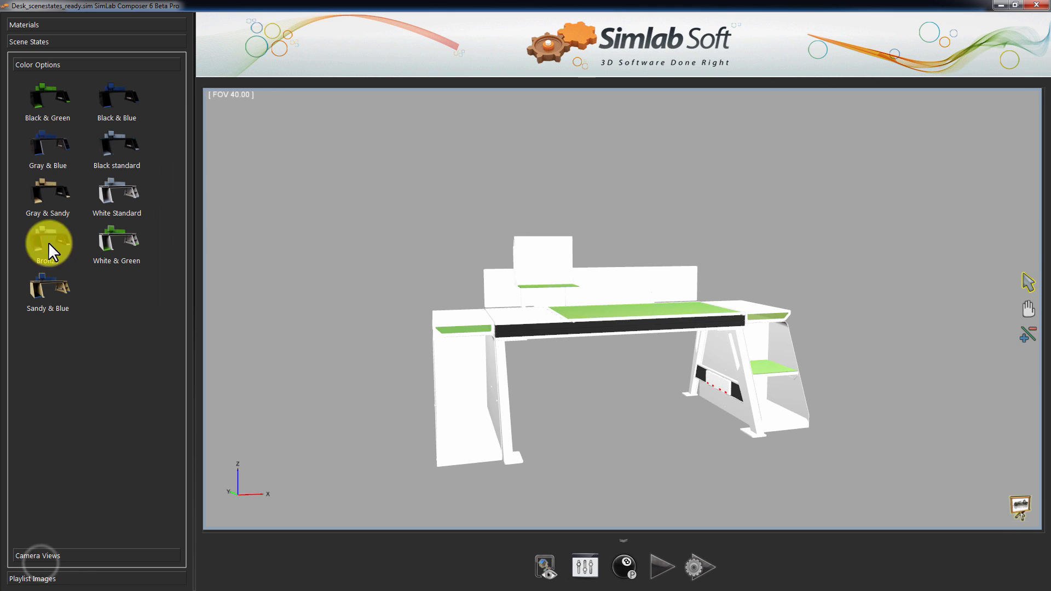
left_click(39, 112)
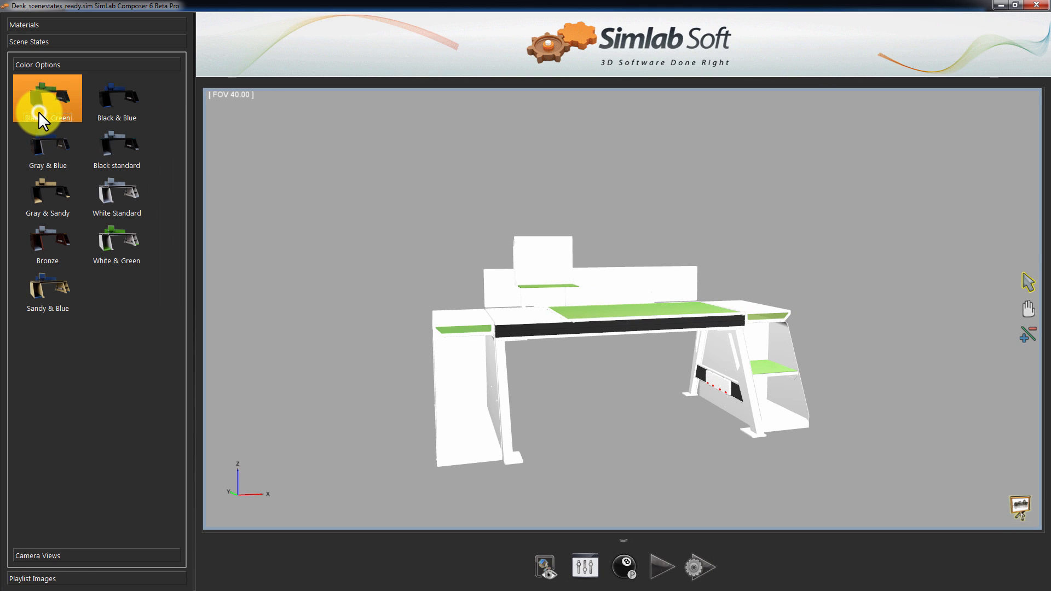
left_click(110, 100)
left_click(113, 150)
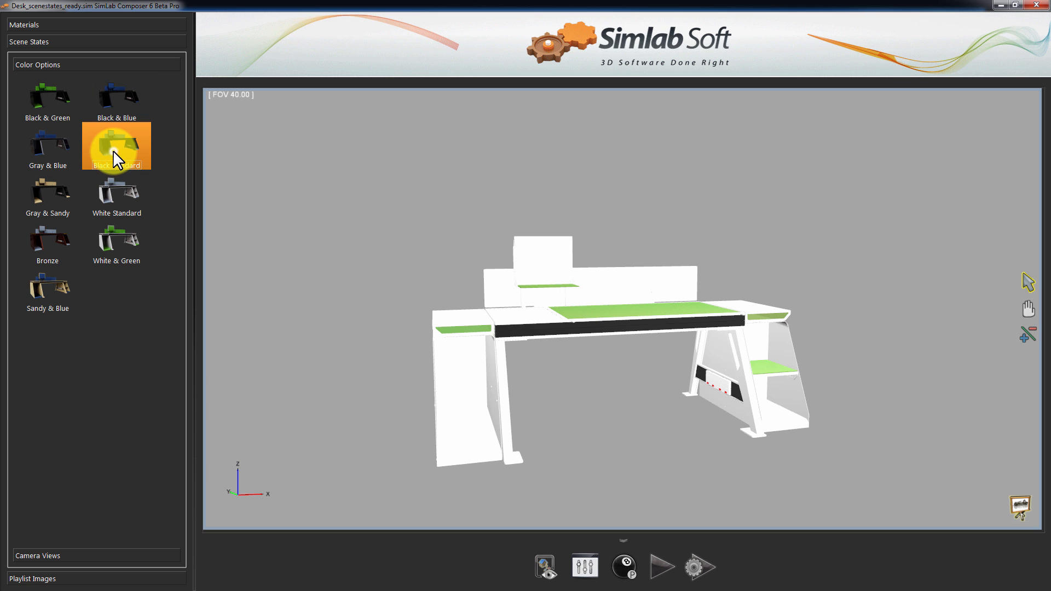
left_click(61, 196)
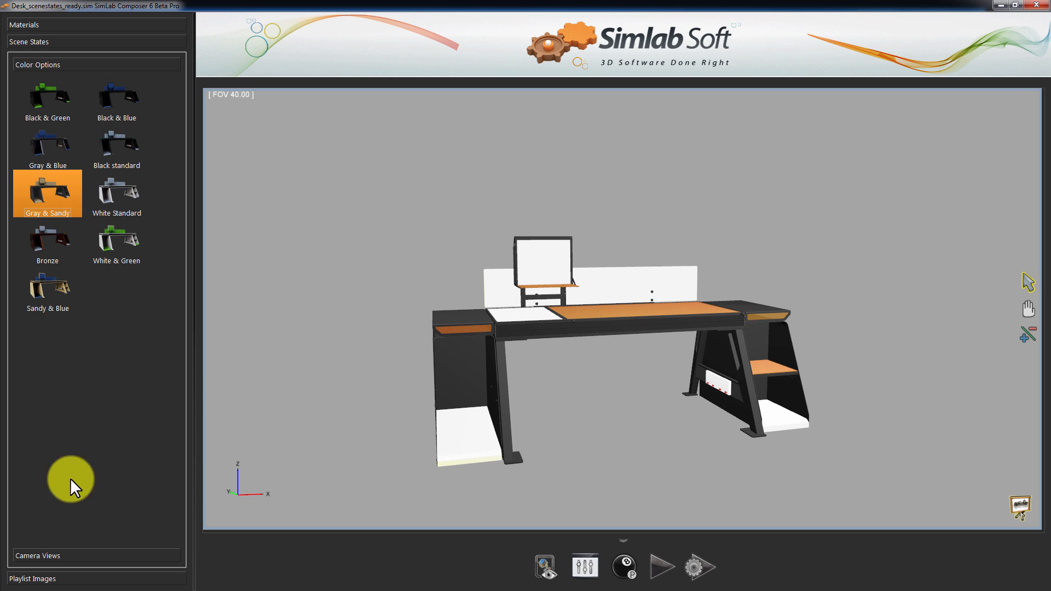
Apply the bottom and perspective camera views from the Camera Views group and start rendering the desk.
left_click(54, 554)
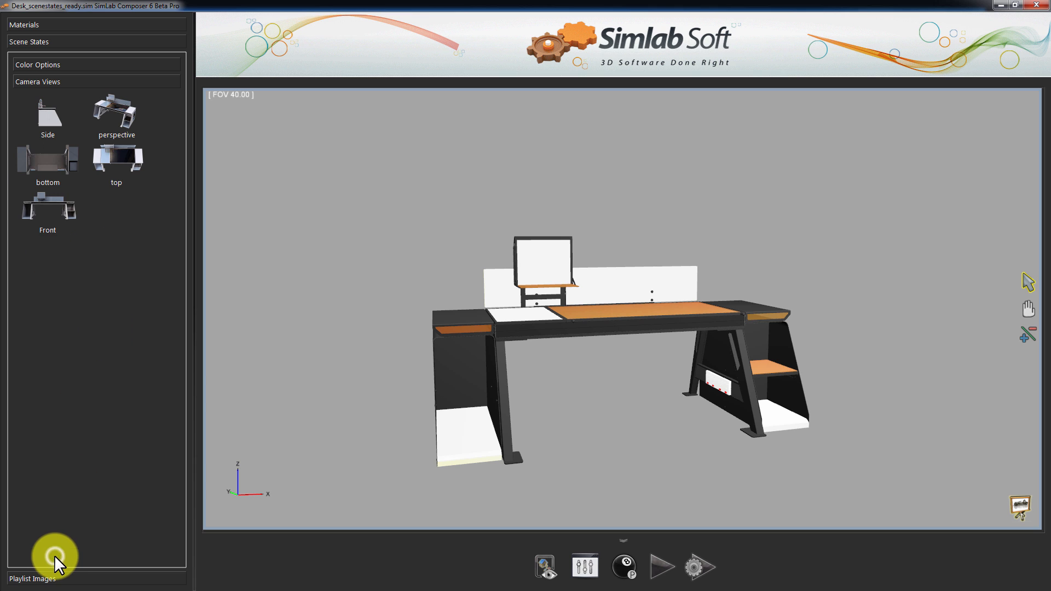
left_click(45, 170)
left_click(109, 122)
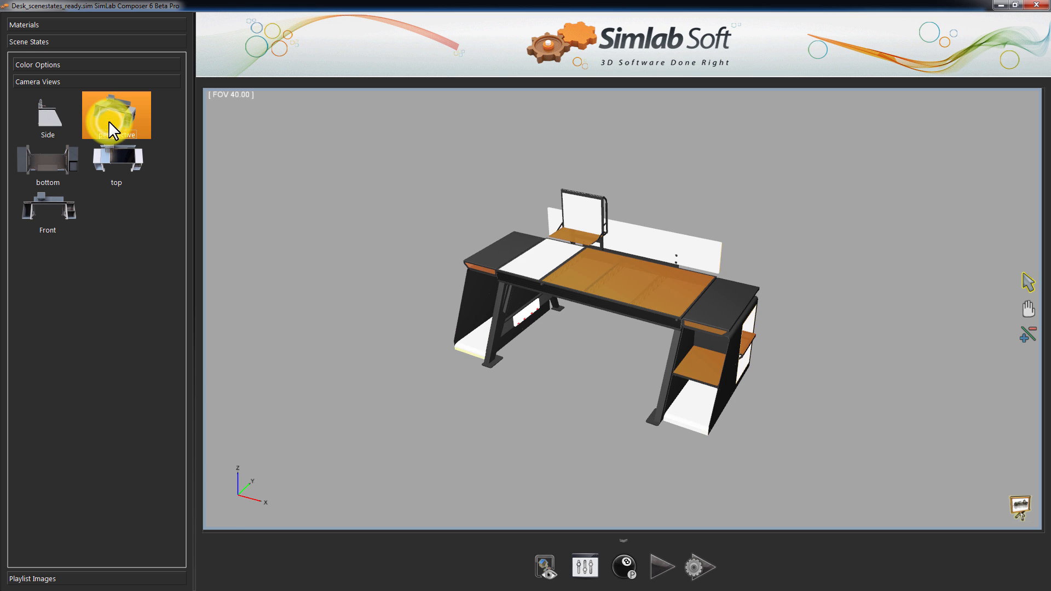
left_click(624, 568)
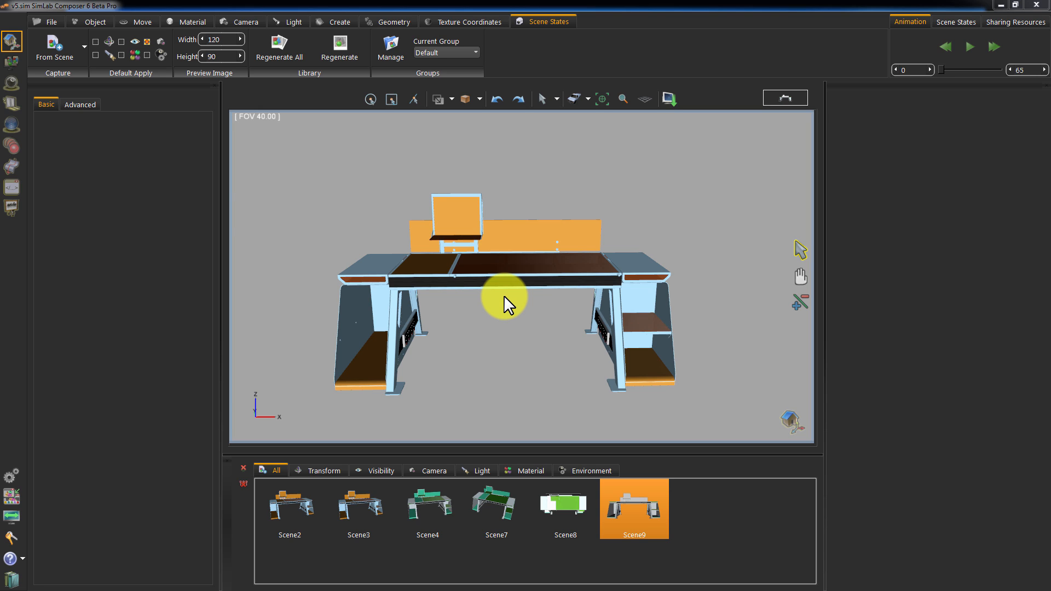
Add all nine PNG images from the Desktop's Exbo Images folder to the expo playlist.
left_click(18, 84)
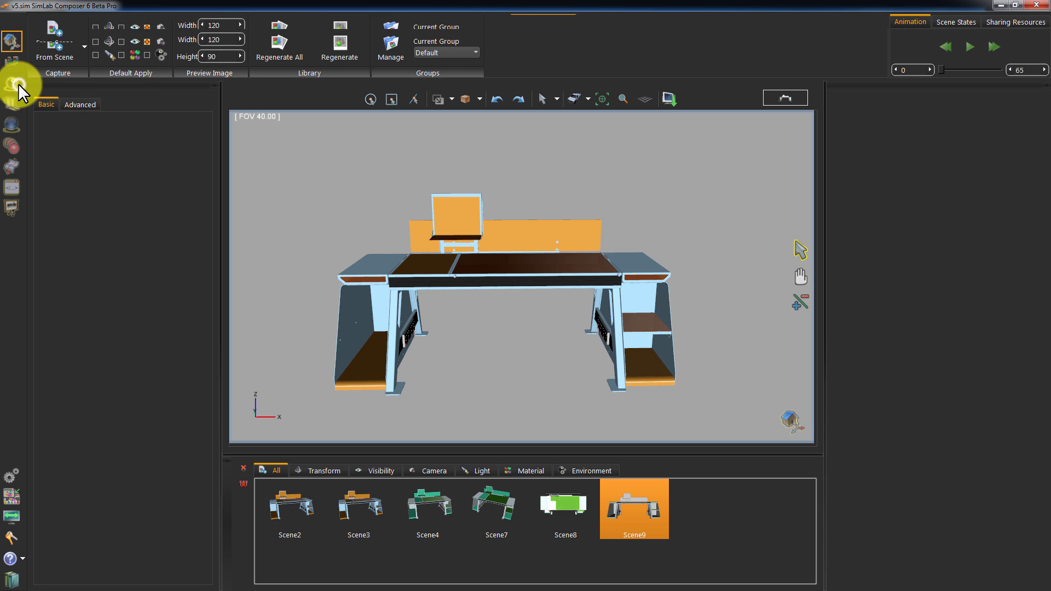
left_click(304, 21)
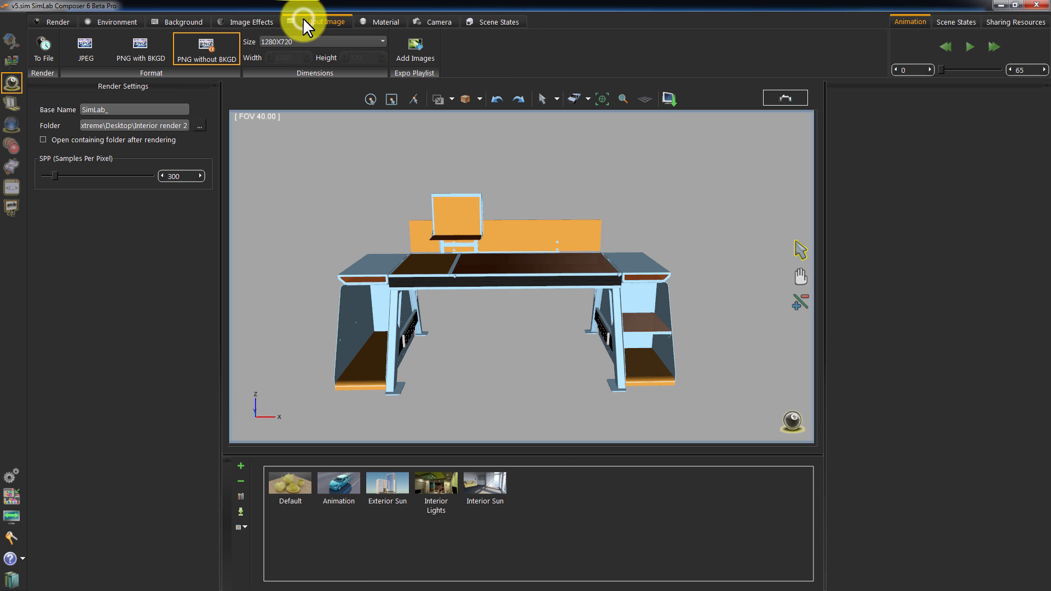
left_click(416, 51)
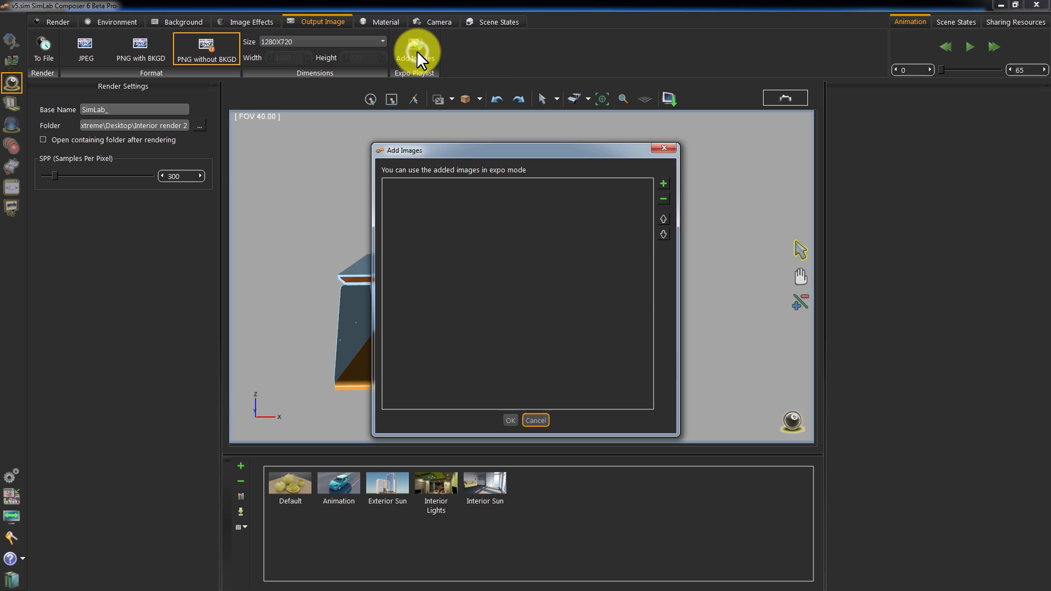
left_click(662, 183)
left_click(418, 236)
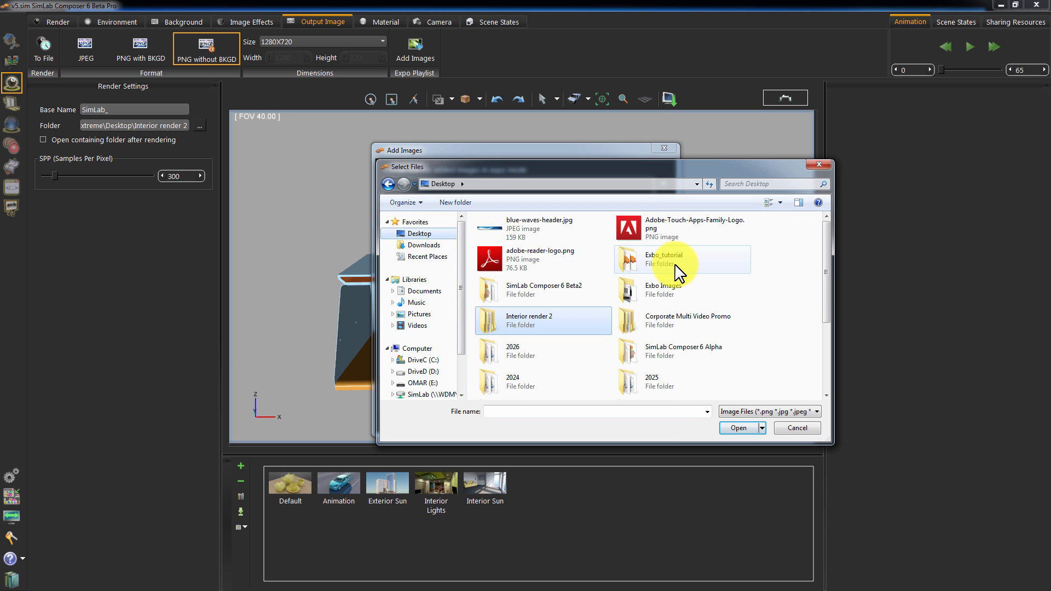
double_click(665, 290)
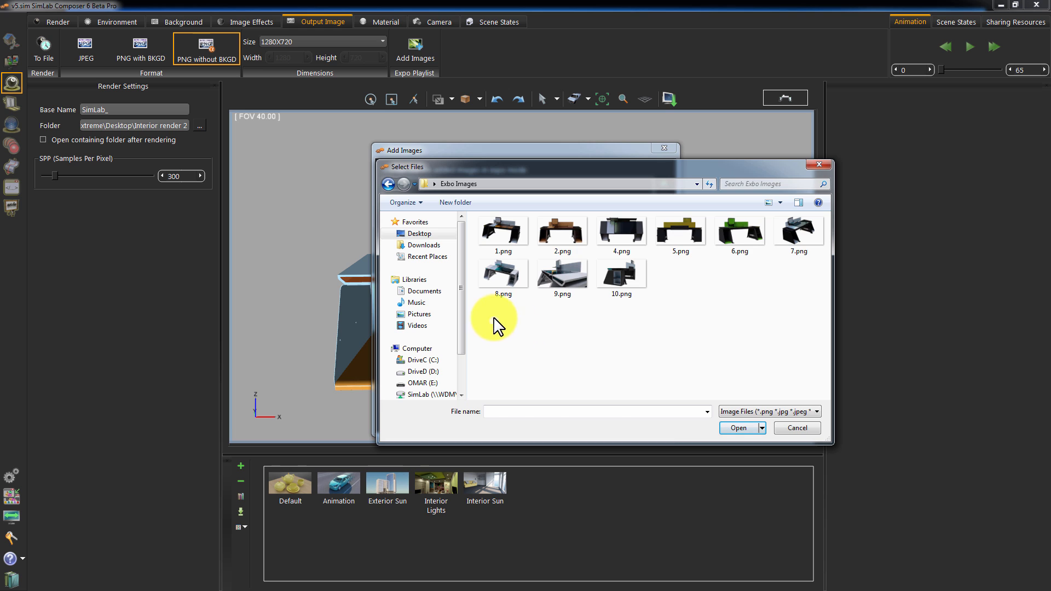
left_click_drag(494, 321, 793, 218)
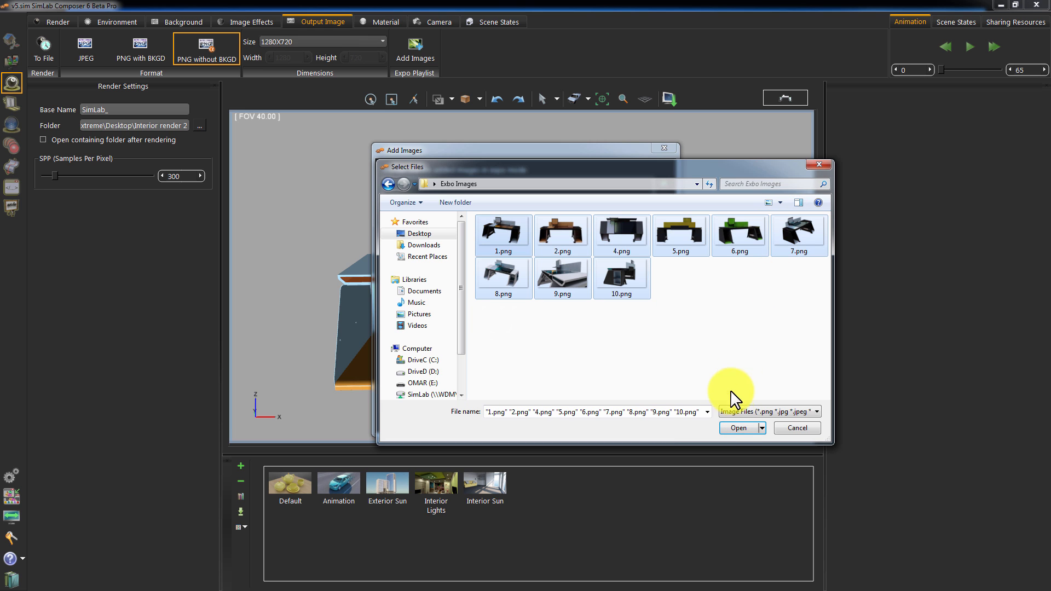
left_click(738, 427)
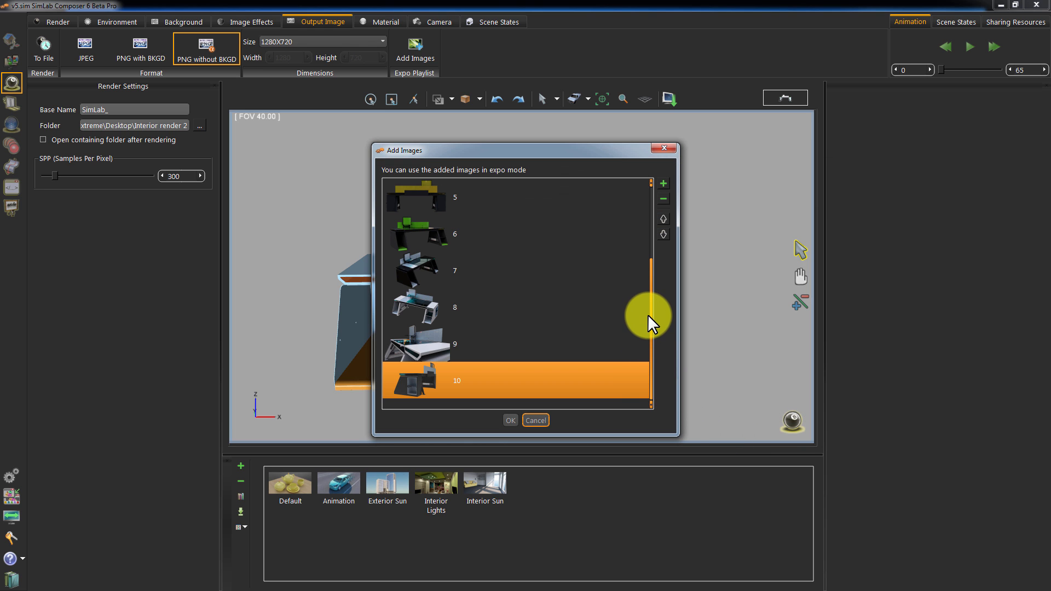
mouse_move(650, 310)
left_mouse_down()
mouse_move(652, 228)
mouse_move(651, 321)
left_mouse_up()
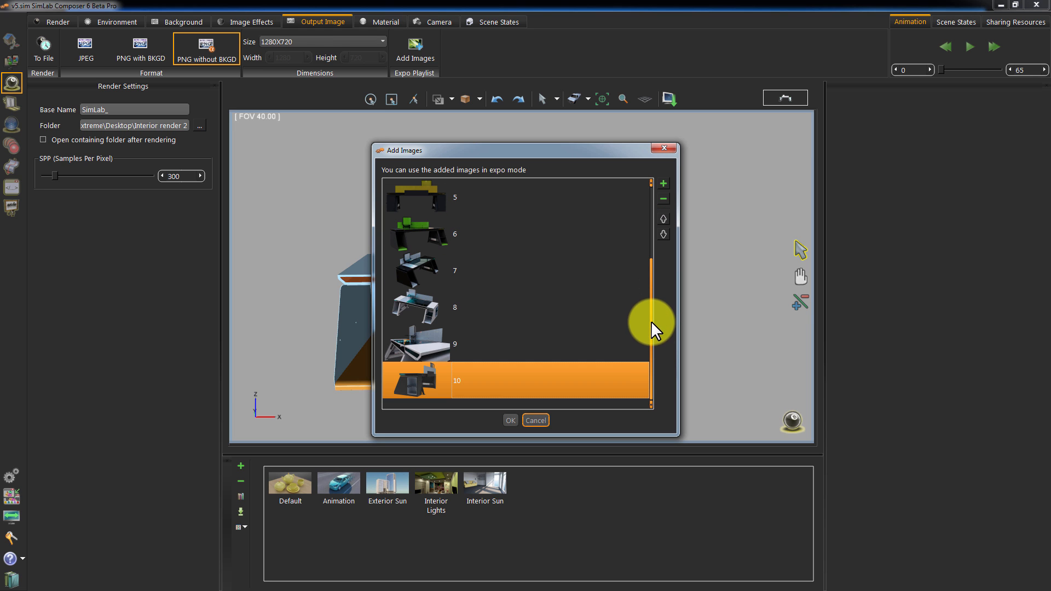
left_click(504, 416)
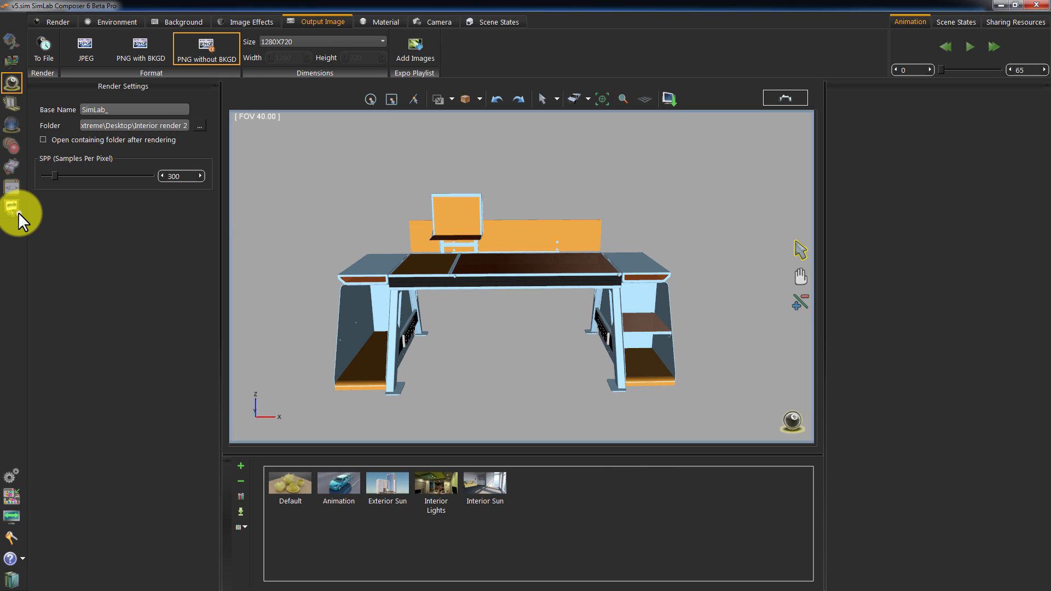
Return to the presentation layout and view playlist images 1 and 2, leaving image 1 selected.
left_click(18, 211)
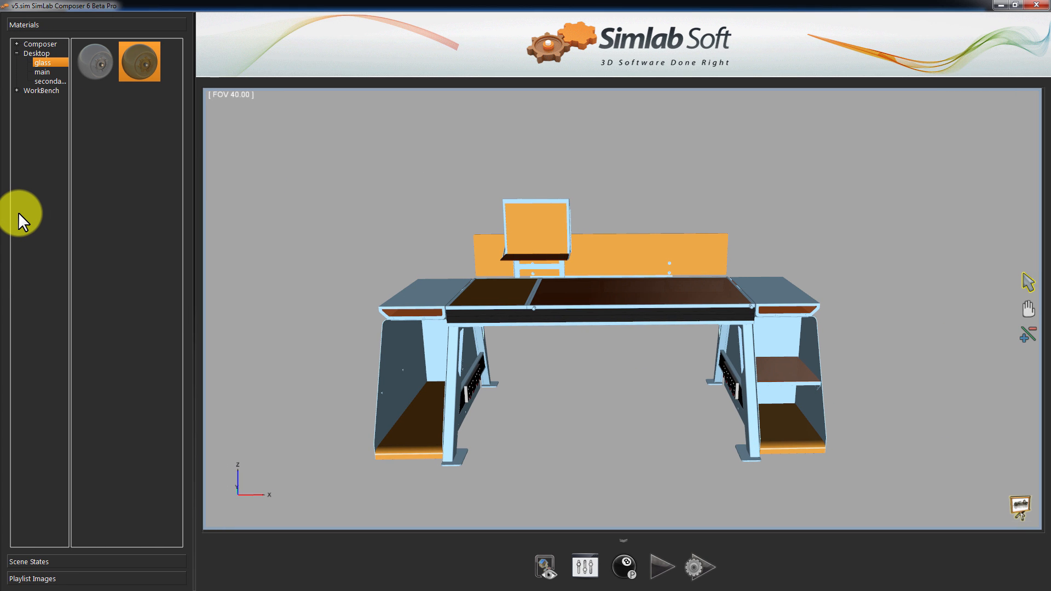
left_click(95, 578)
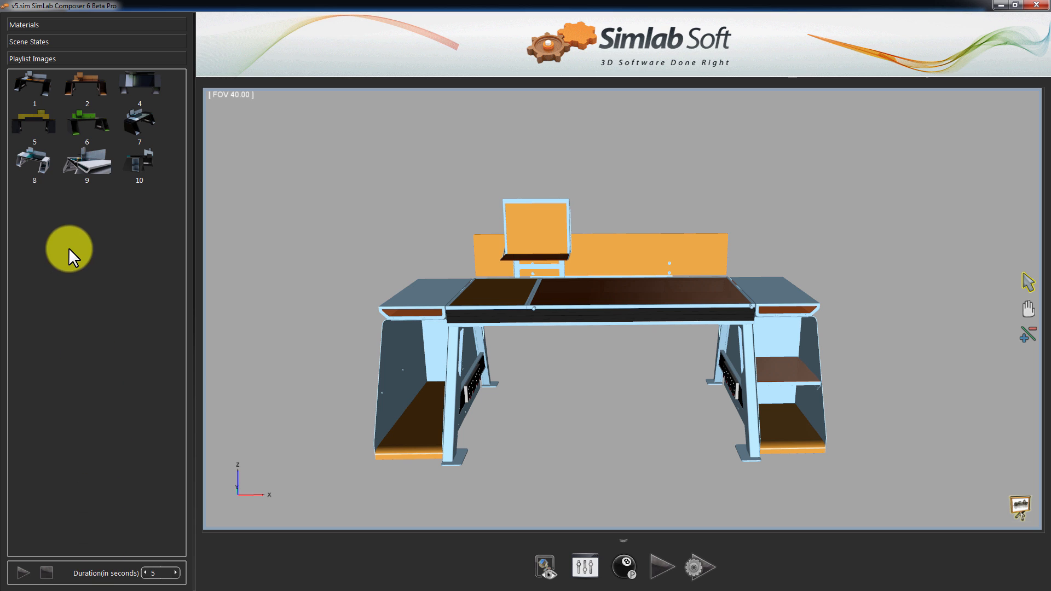
left_click(31, 90)
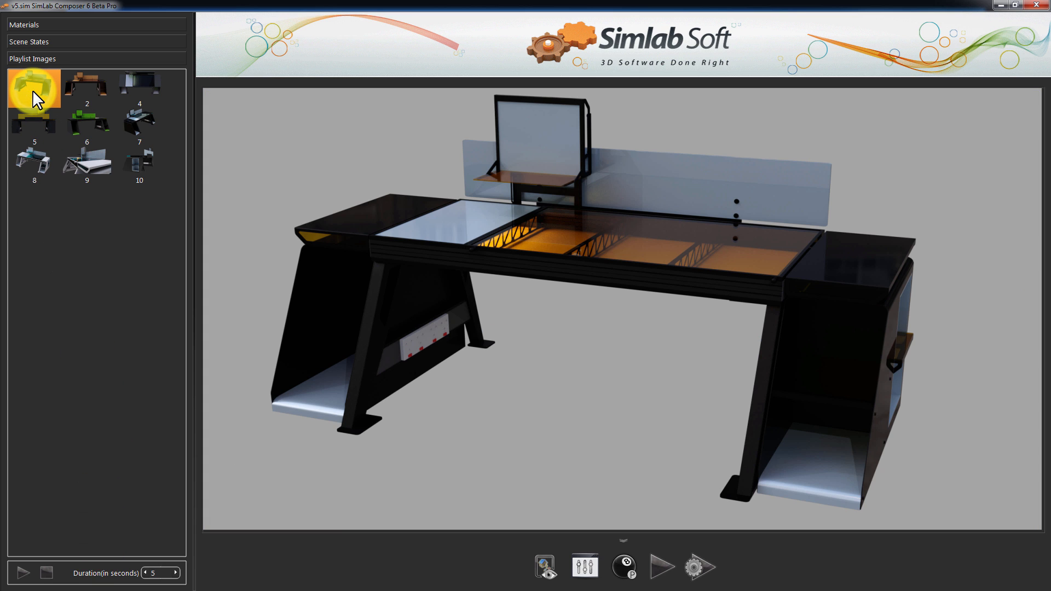
left_click(84, 82)
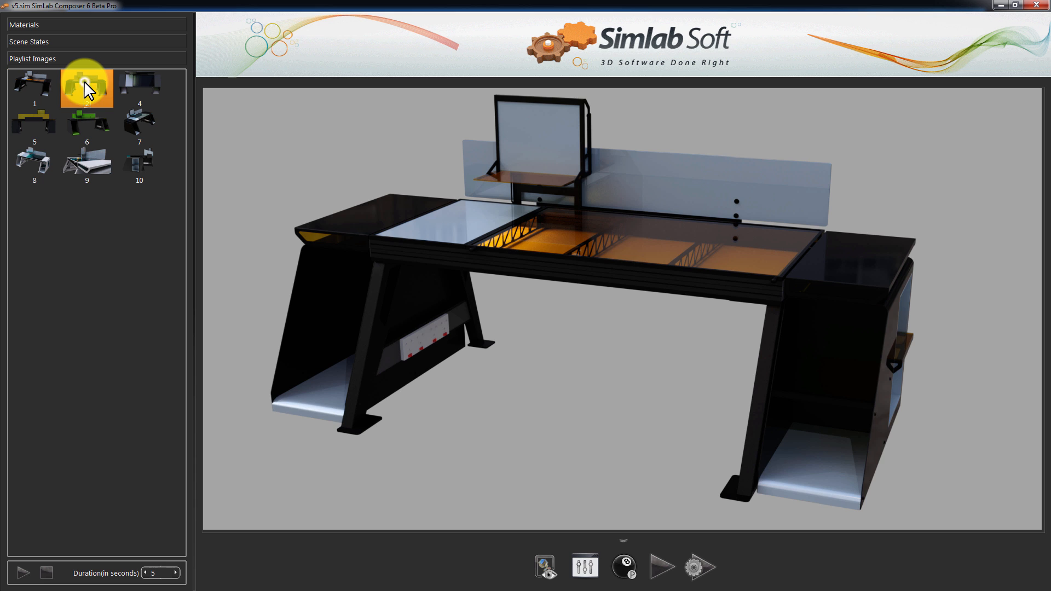
left_click(35, 80)
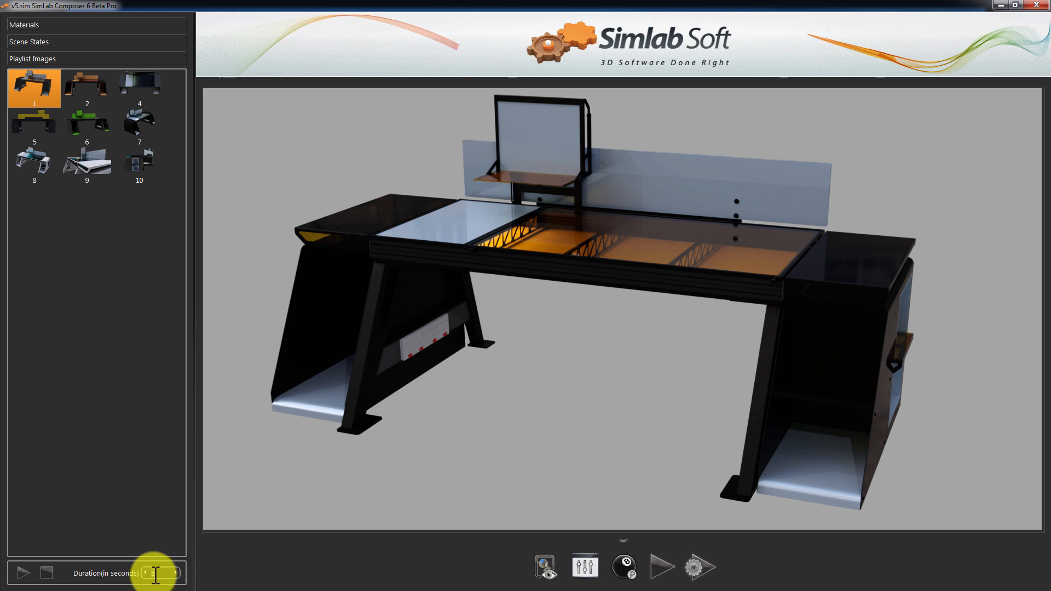
Set the playlist image duration to 1 second and play the playlist.
left_click(145, 573)
left_click(145, 572)
left_click(145, 573)
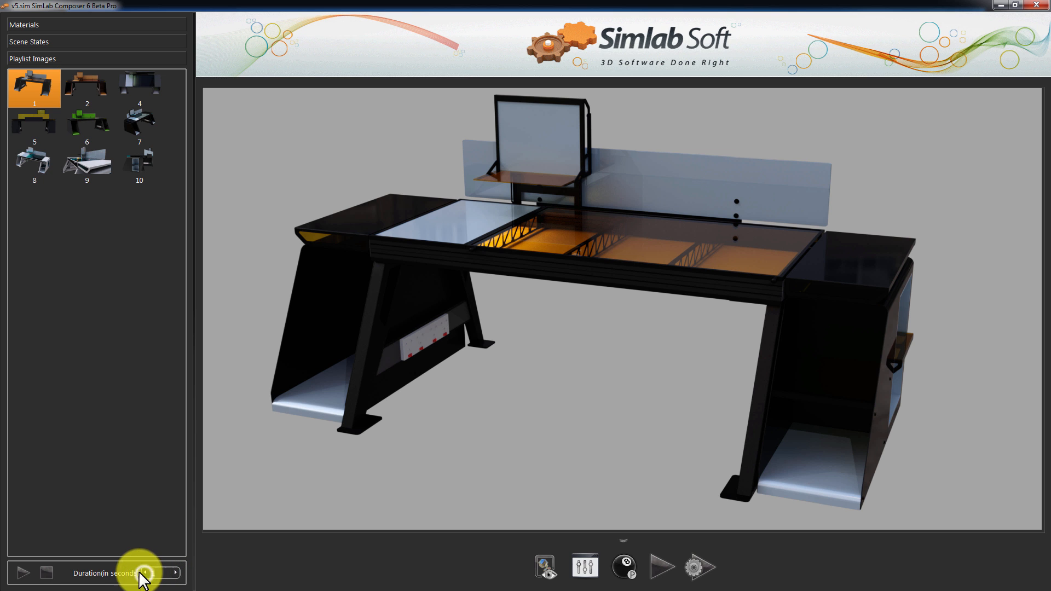
left_click(23, 572)
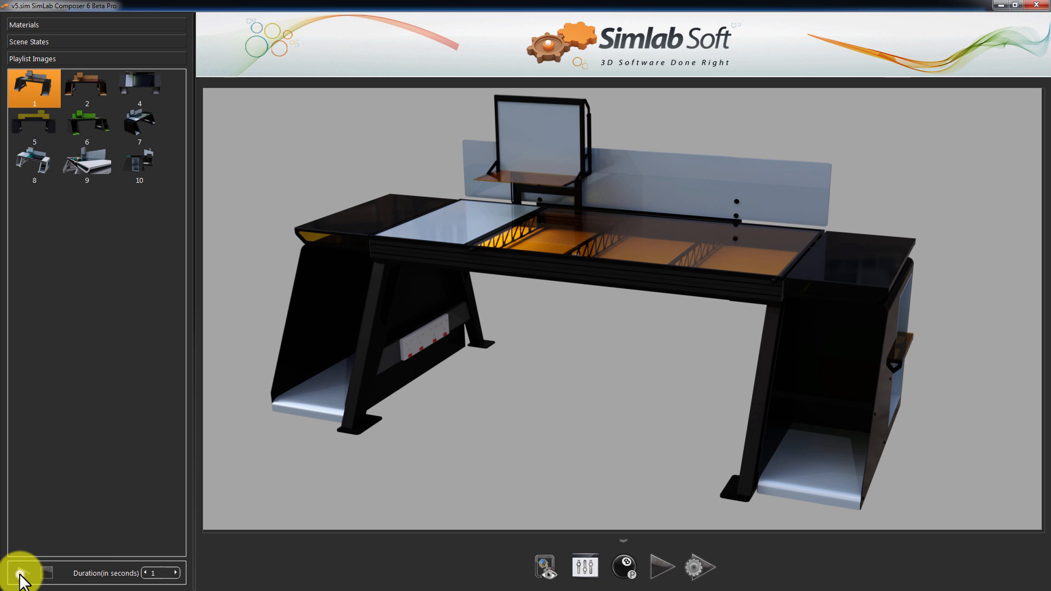